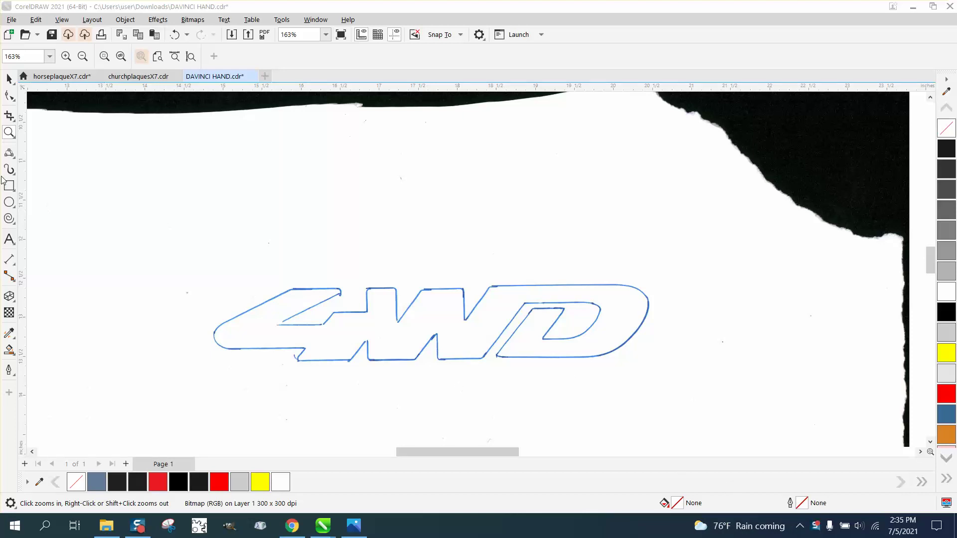
Zoom in to inspect the hand-drawn 4WD outline and the black logo, then zoom back out.
drag(209, 288, 666, 364)
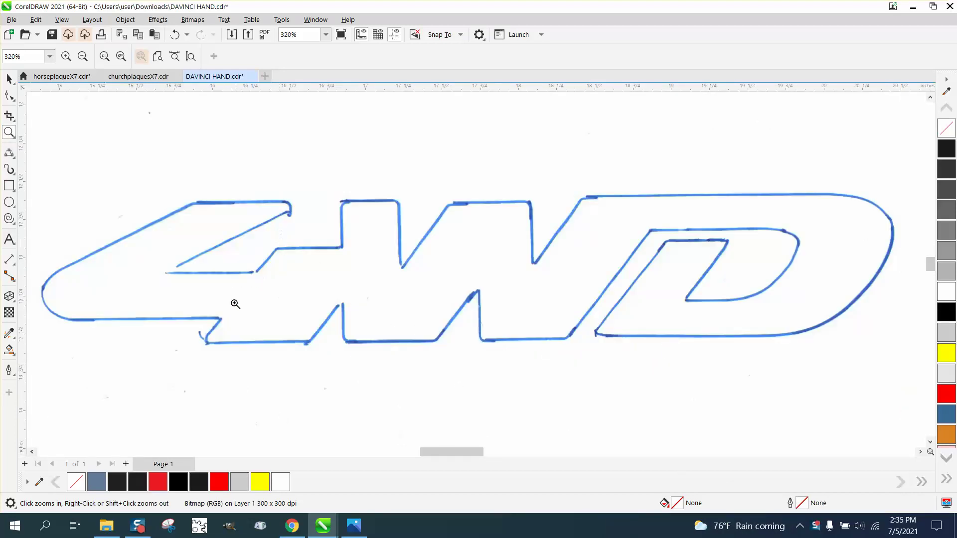
drag(141, 254, 336, 285)
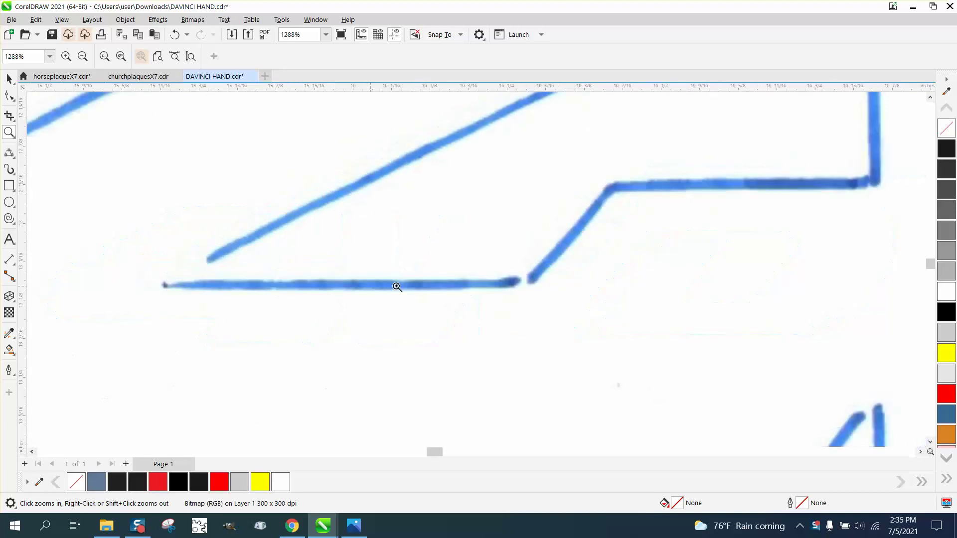
scroll(228, 262, down, 1)
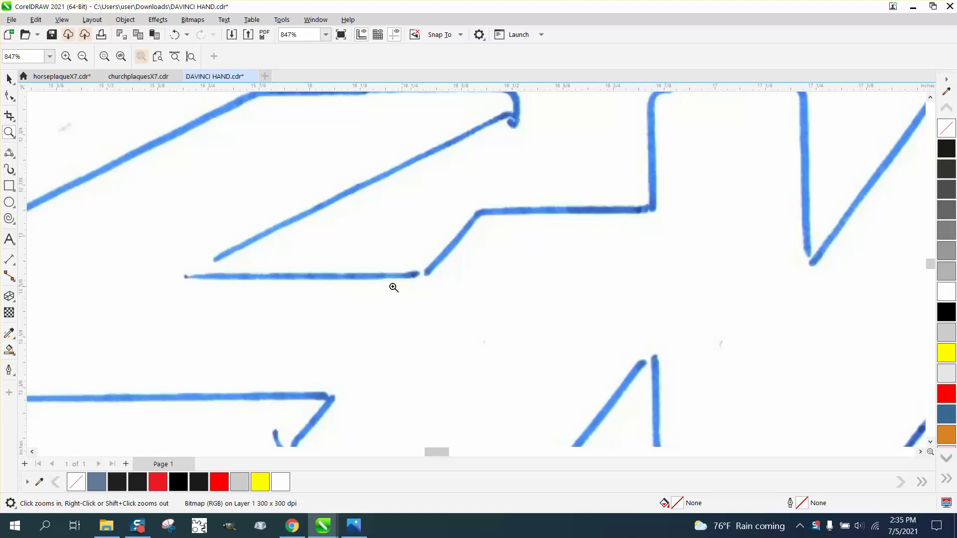
scroll(393, 286, down, 1)
scroll(339, 295, down, 1)
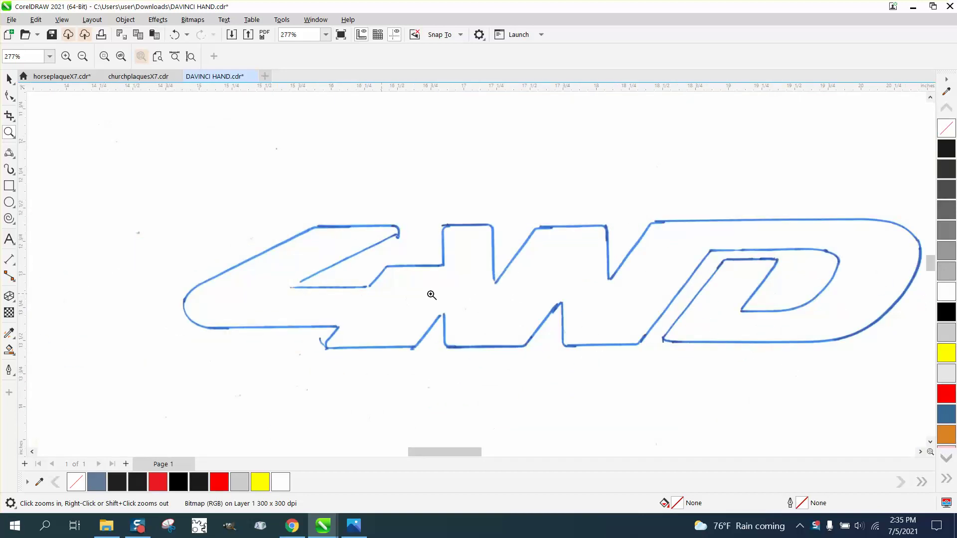
scroll(438, 284, down, 2)
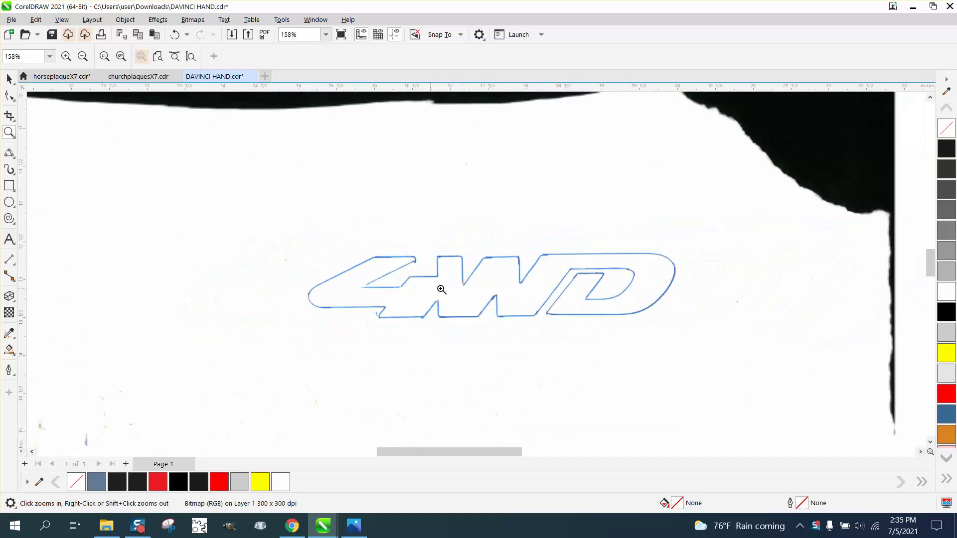
scroll(459, 289, down, 1)
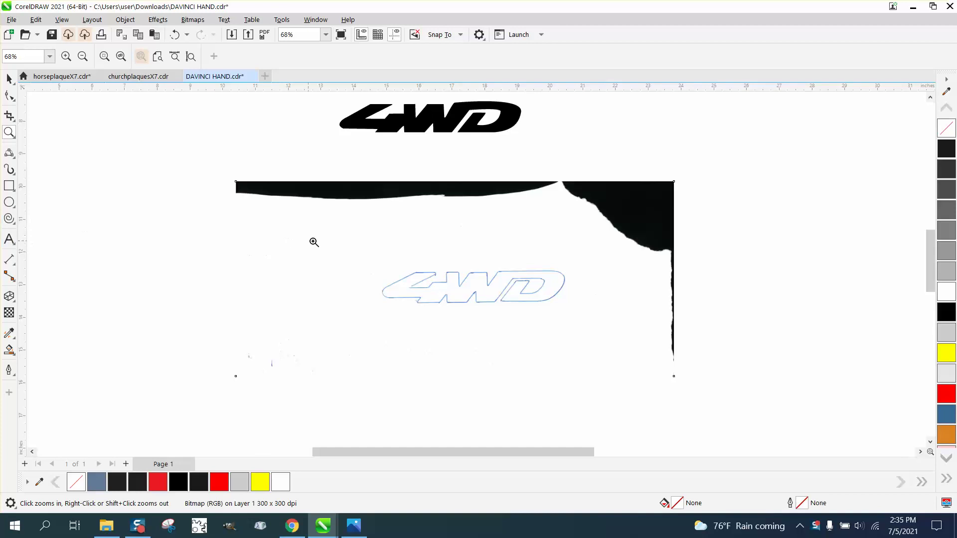
click(335, 207)
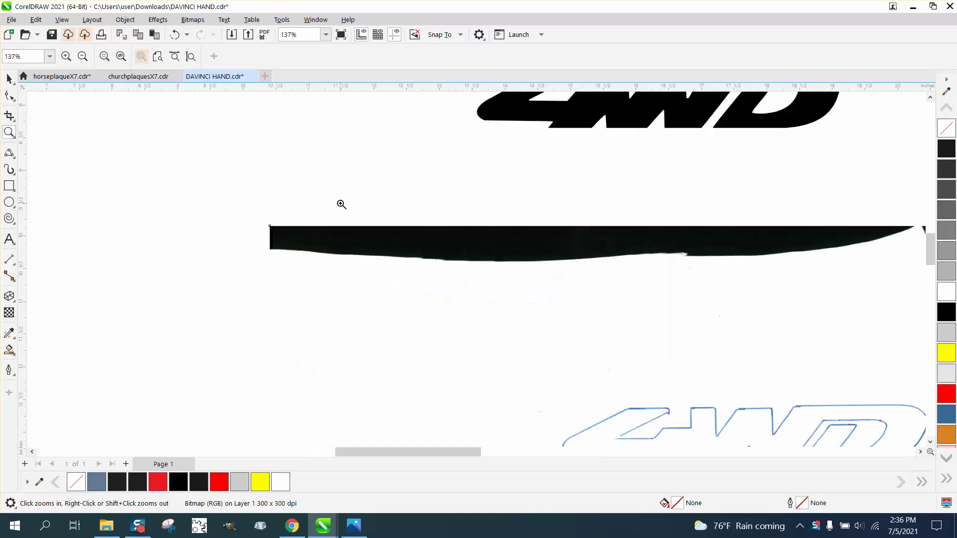
right_click(163, 195)
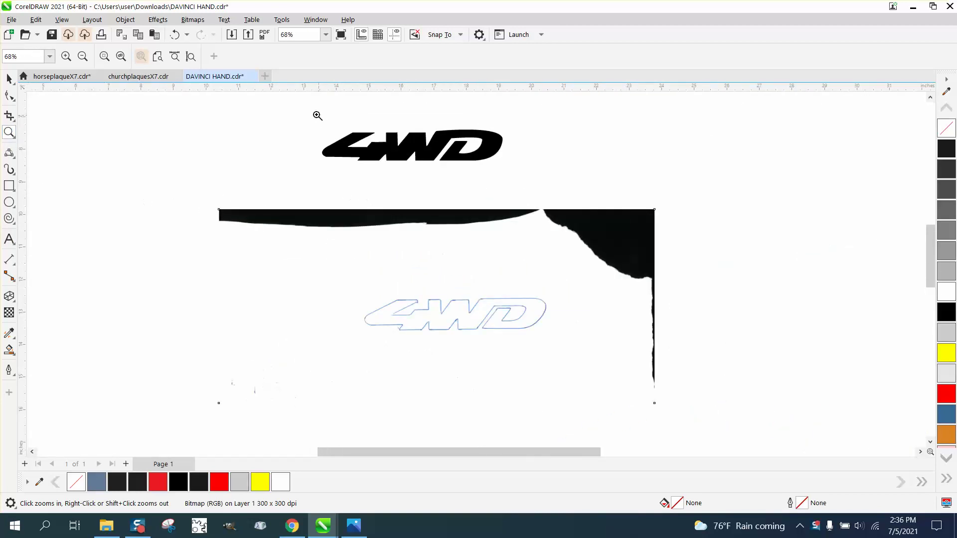
drag(317, 115, 550, 166)
right_click(382, 165)
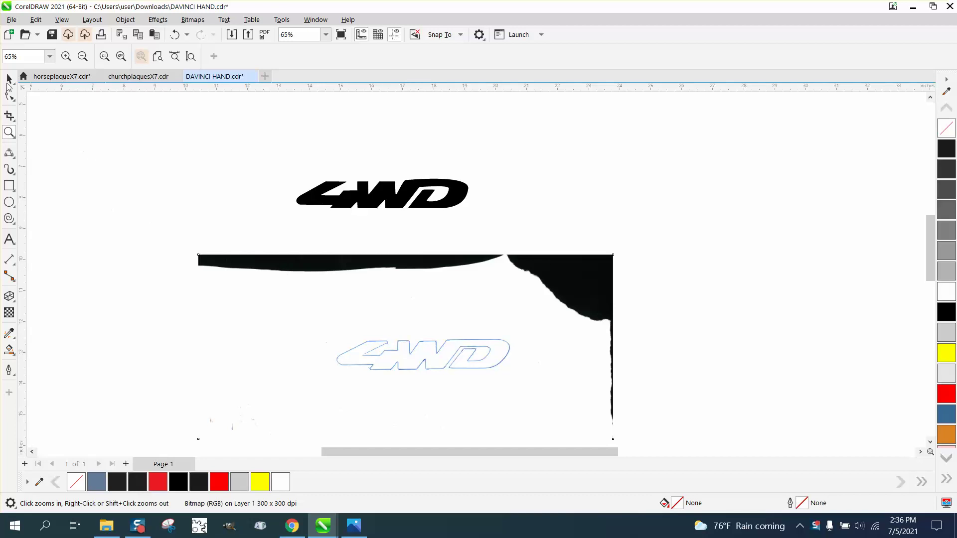
Crop the scanned bitmap around the outlined 4WD and drag it up under the black logo.
click(8, 82)
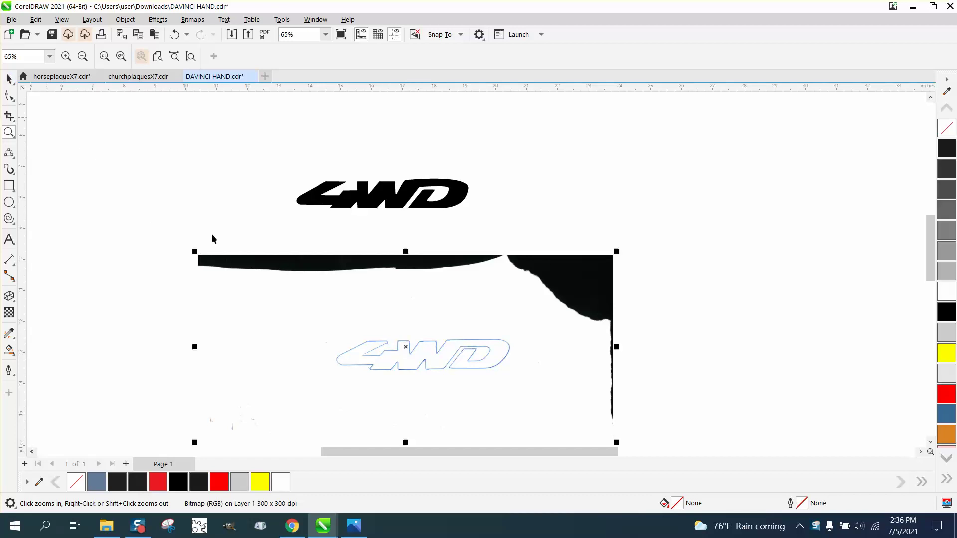
click(9, 116)
drag(322, 332, 527, 382)
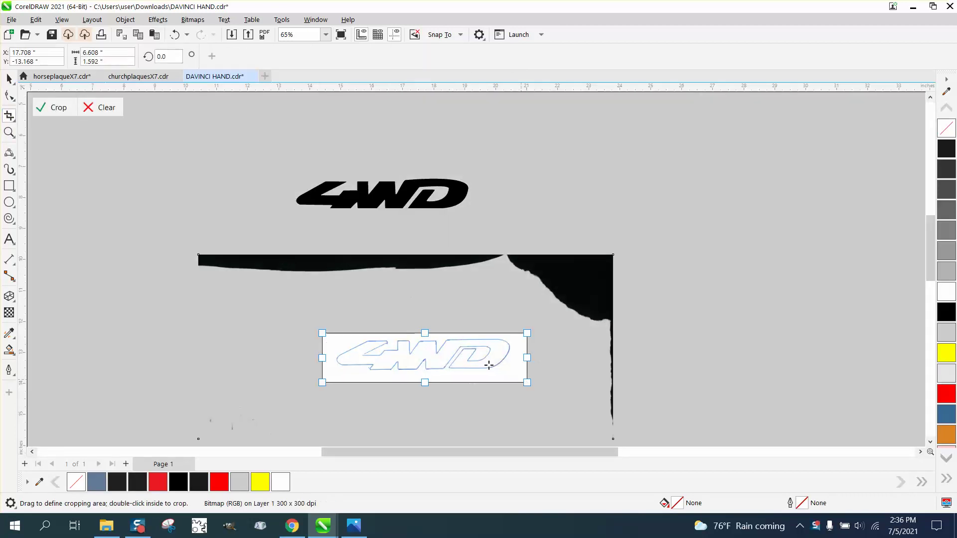
click(50, 115)
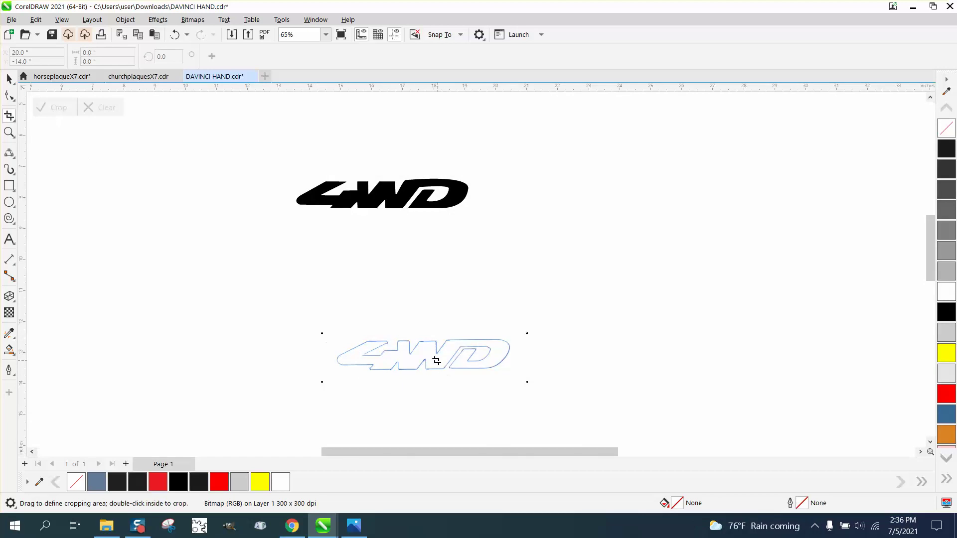
drag(436, 358, 428, 350)
click(106, 116)
click(9, 79)
drag(426, 350, 405, 242)
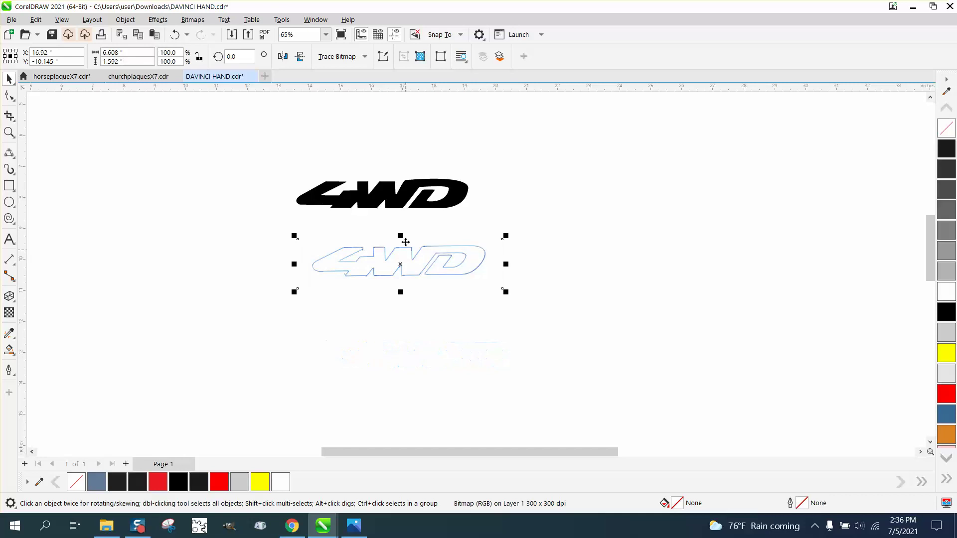
Resample the scanned bitmap with Bitmaps > Resample.
click(365, 57)
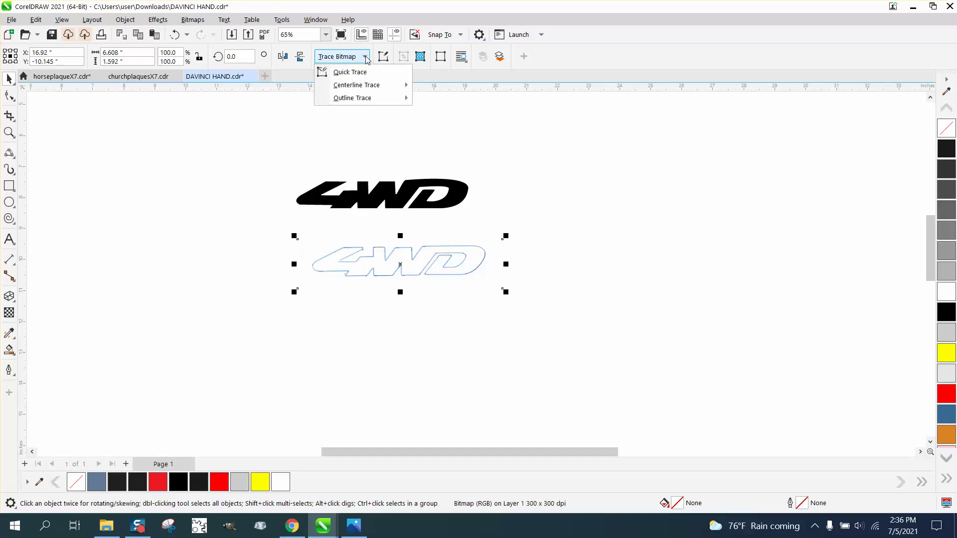
click(228, 56)
click(193, 22)
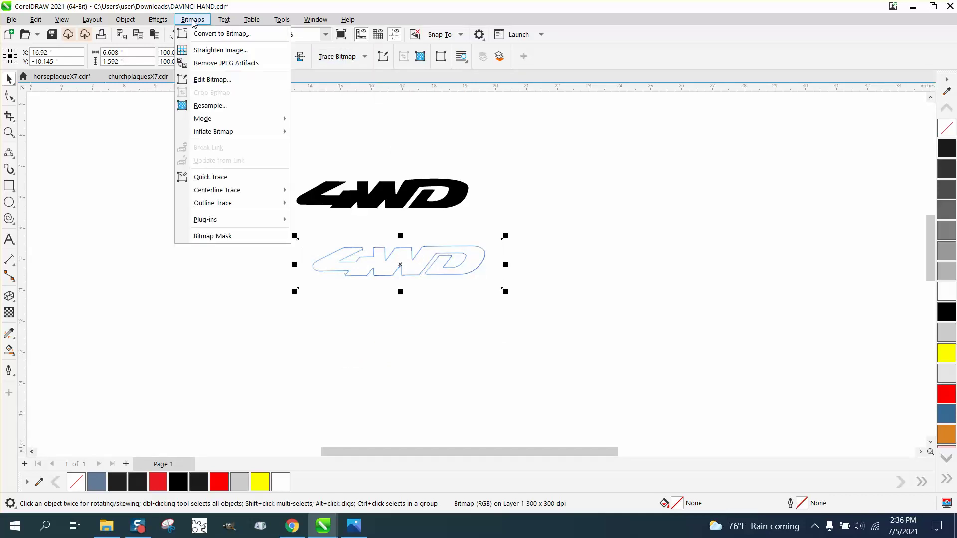
click(210, 106)
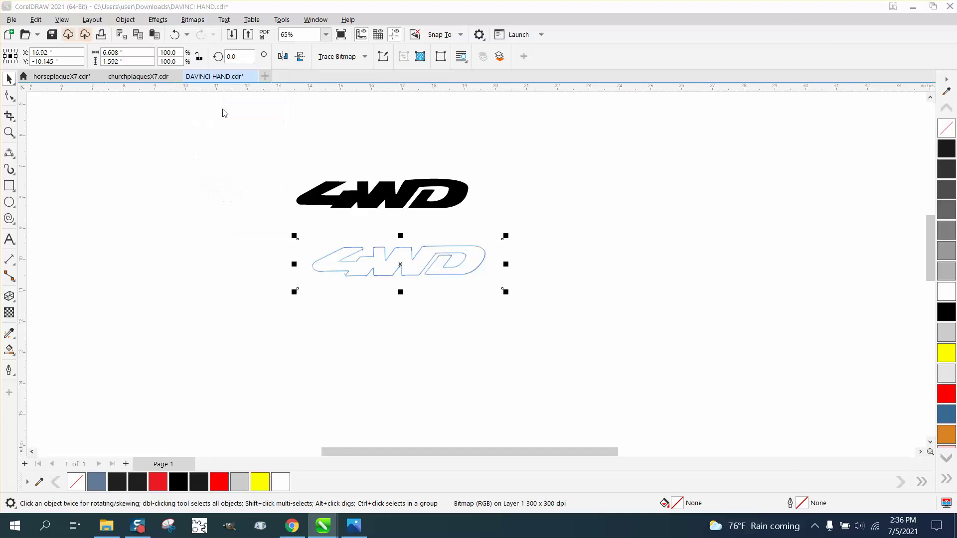
click(520, 408)
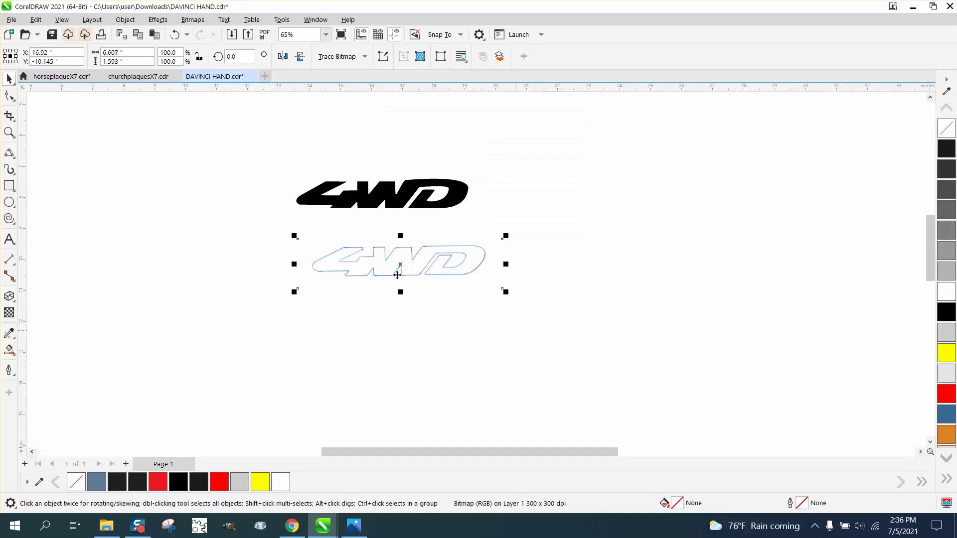
Outline Trace the bitmap as Line Art and accept the PowerTRACE result.
click(154, 21)
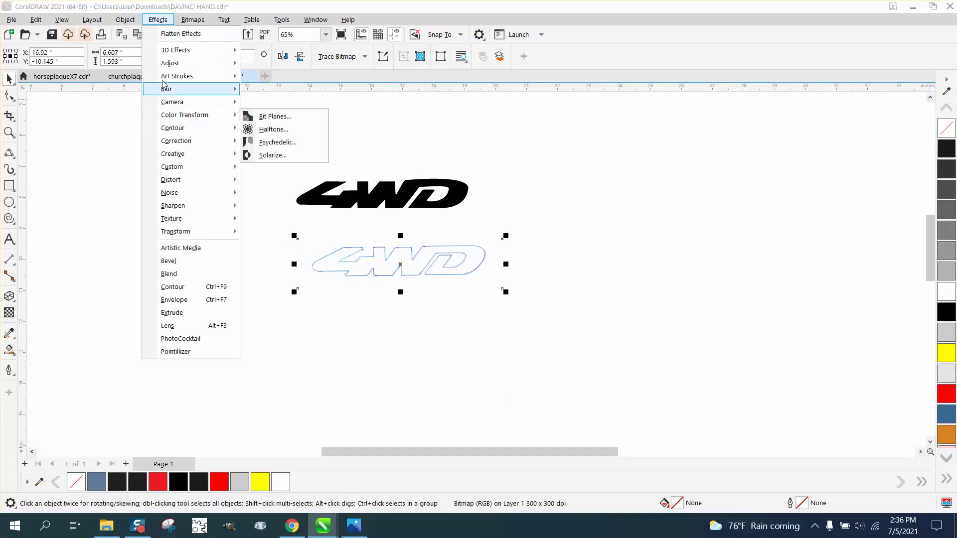
mouse_move(201, 22)
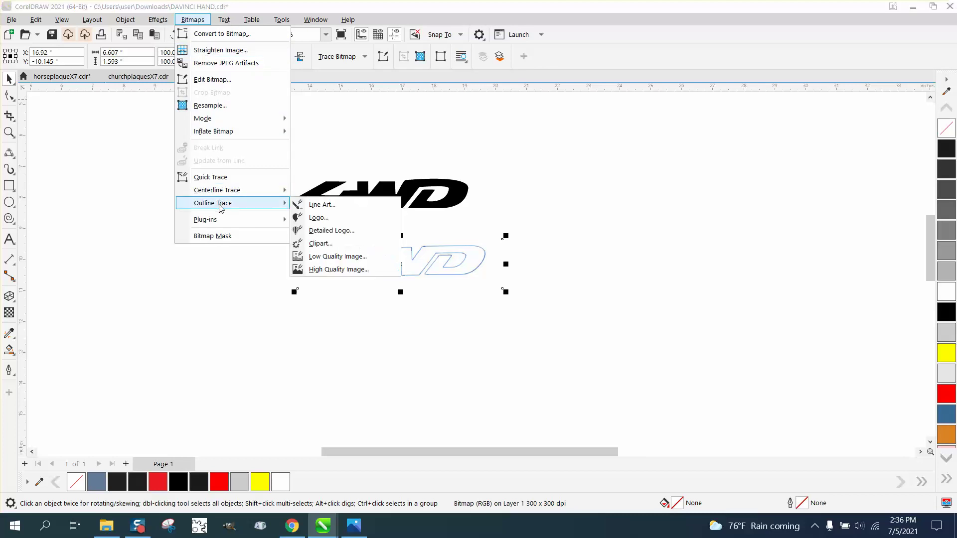
click(314, 208)
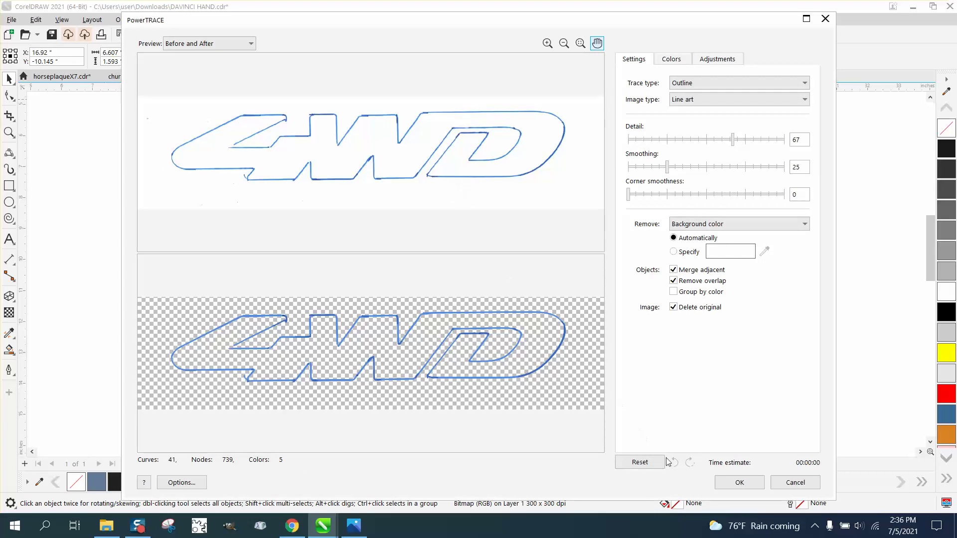
click(719, 482)
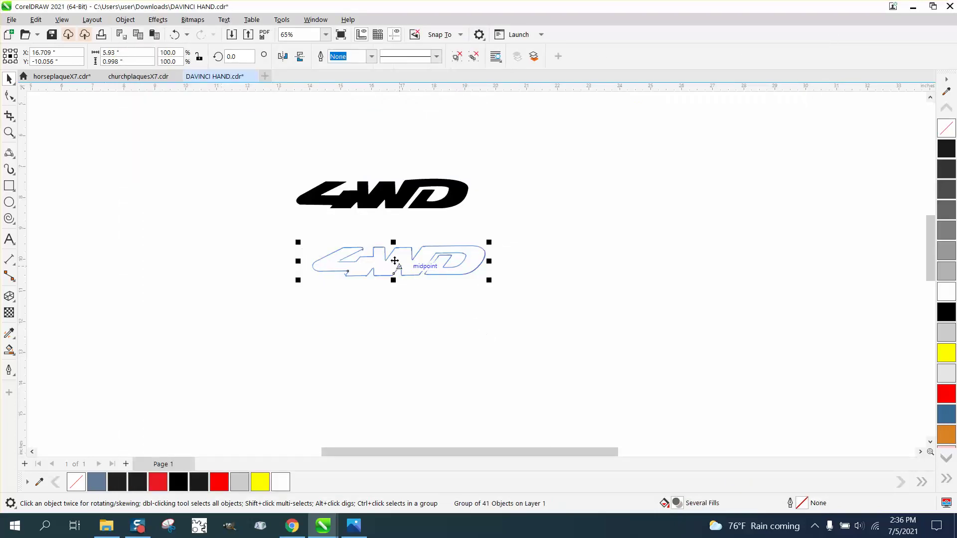
Park the scanned bitmap off to the right and move the traced outline up under the logo.
drag(394, 261, 393, 306)
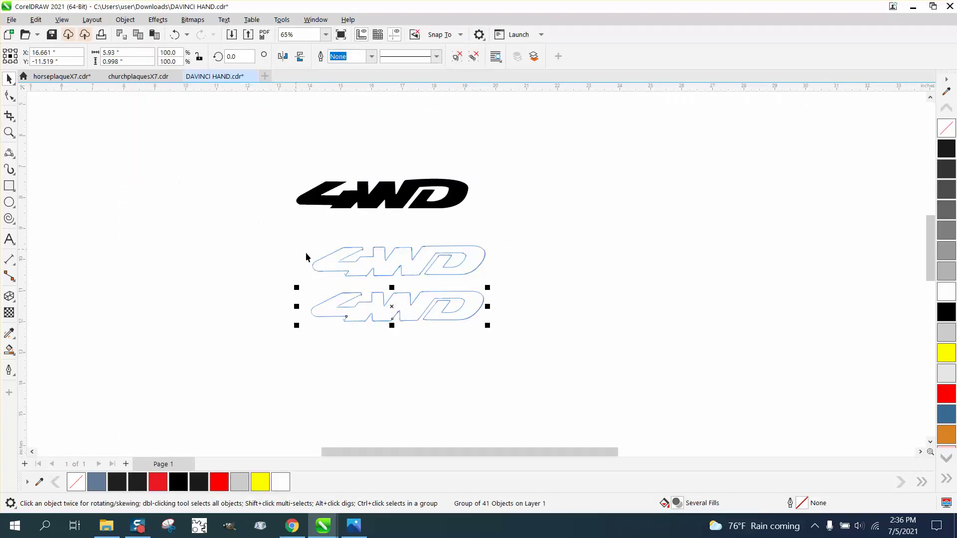
drag(399, 273, 407, 255)
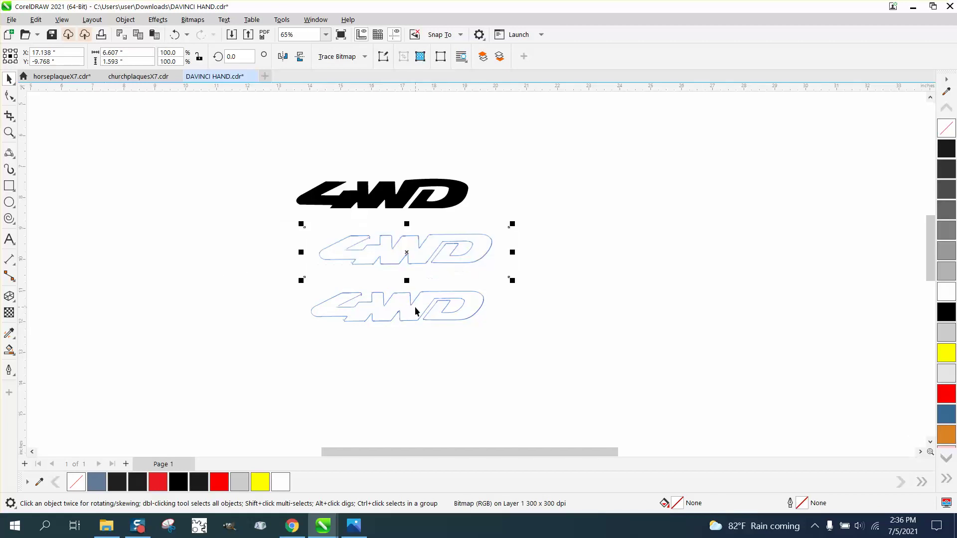
click(504, 312)
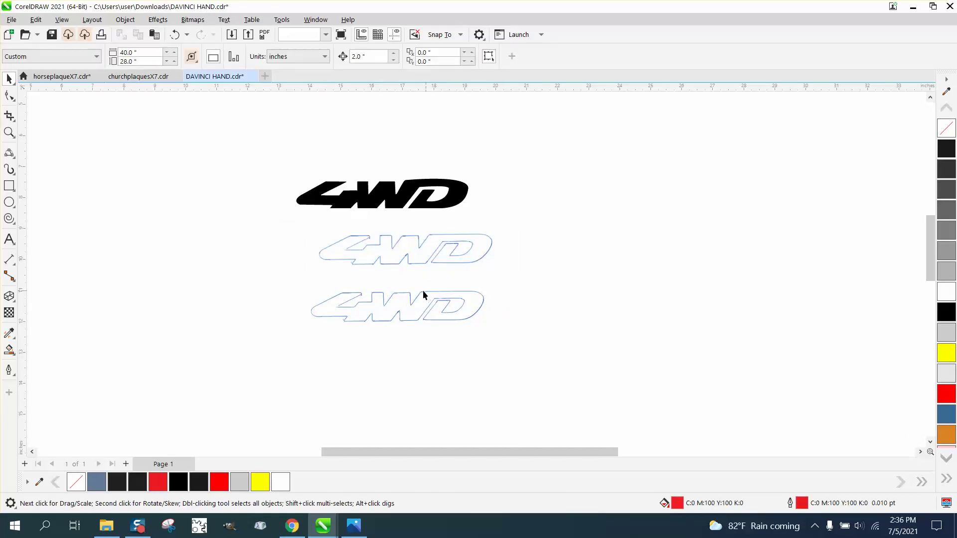
click(423, 295)
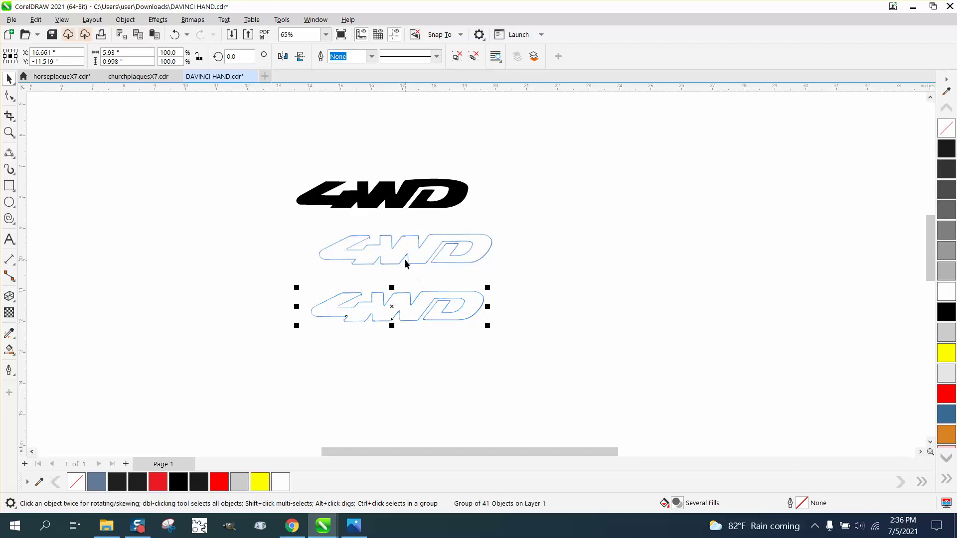
drag(406, 264, 650, 271)
drag(447, 289, 447, 251)
drag(420, 293, 407, 236)
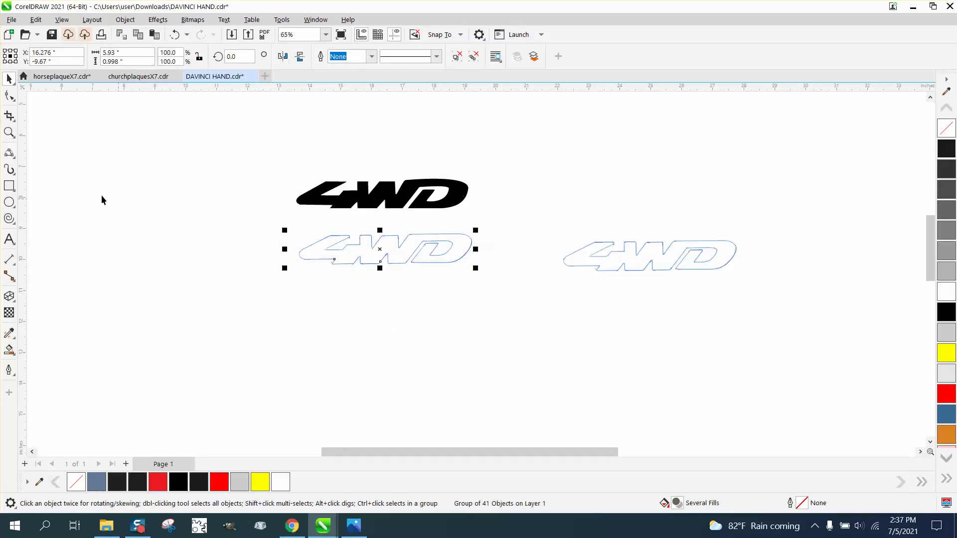
Draw an unfilled red-outlined rectangle framing the traced 4WD outline.
click(9, 132)
click(9, 185)
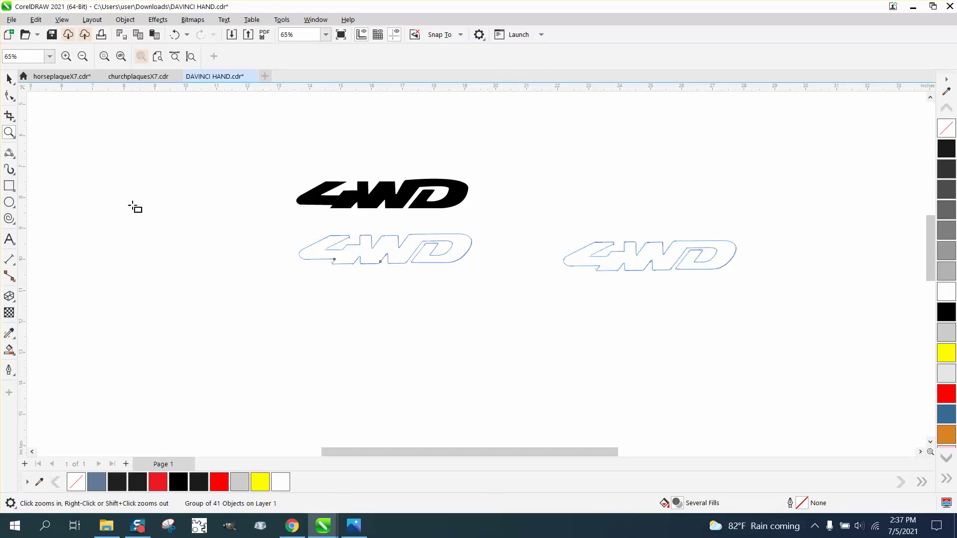
drag(290, 219, 492, 288)
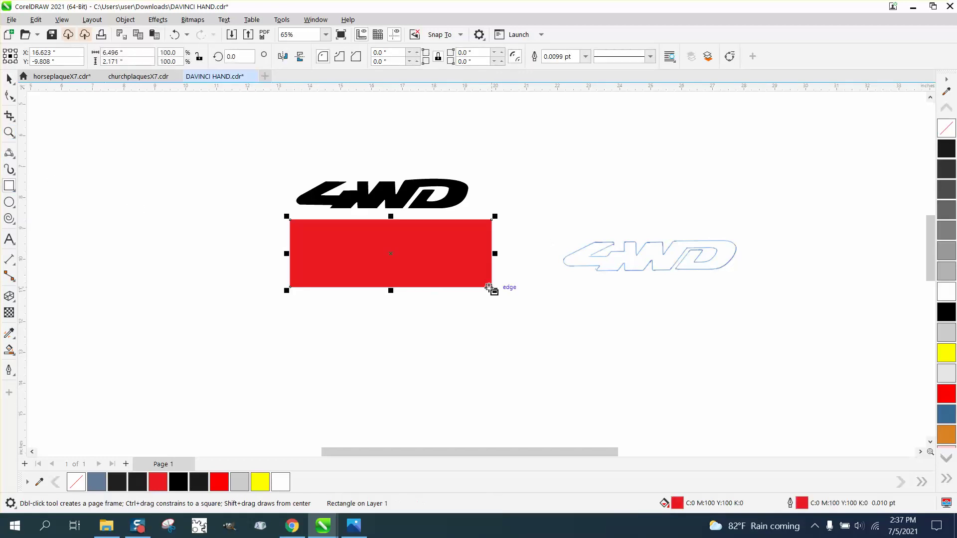
click(946, 128)
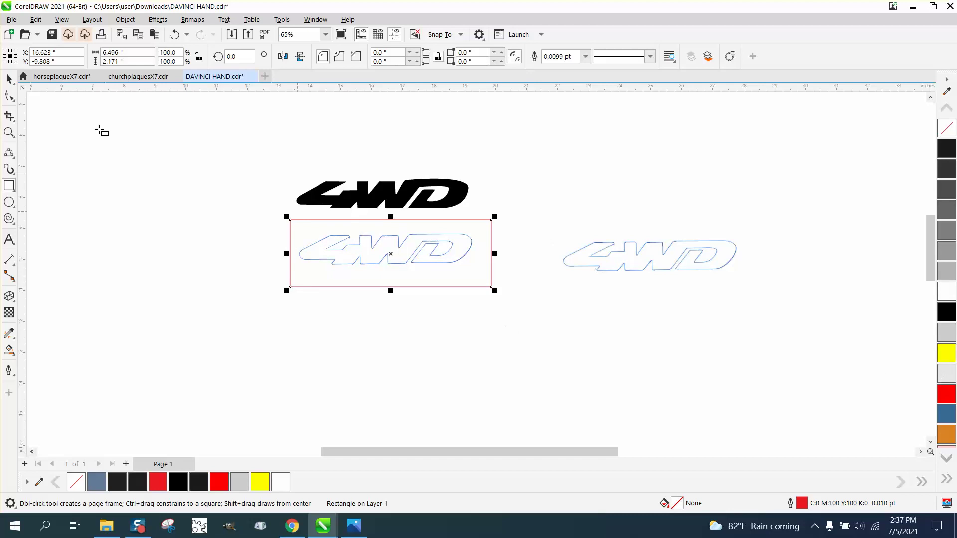
Zoom in closely on the outline's strokes, then zoom back out to the whole 4WD.
click(9, 132)
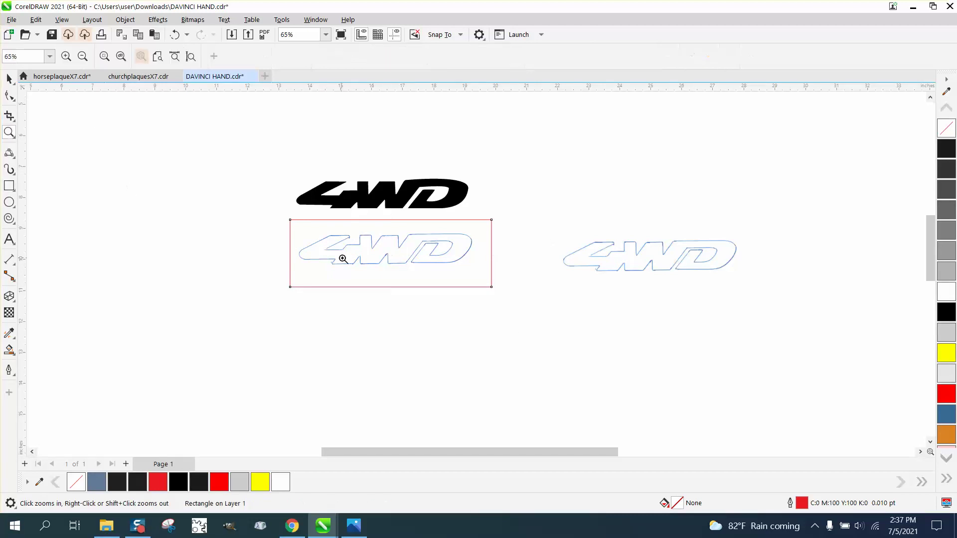
drag(300, 227, 516, 304)
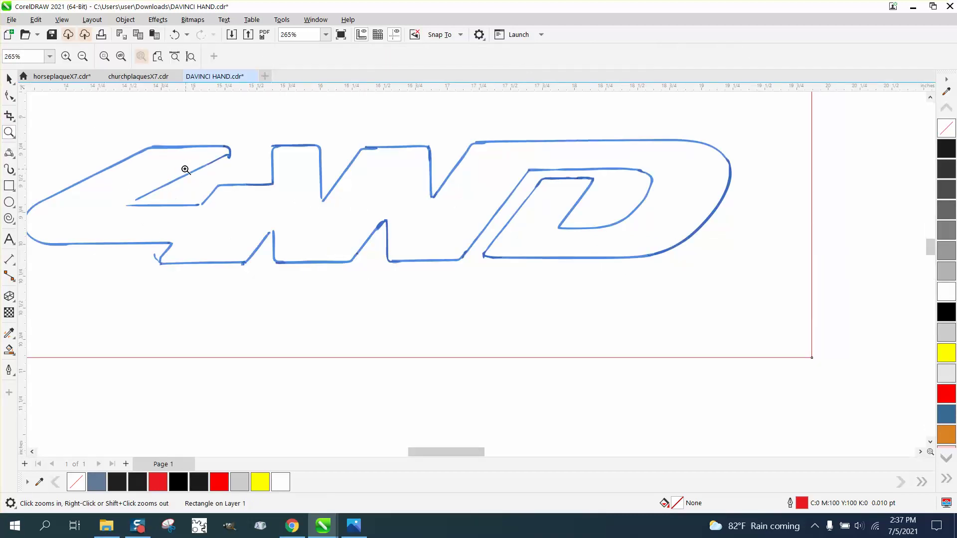
drag(376, 206, 376, 205)
right_click(291, 193)
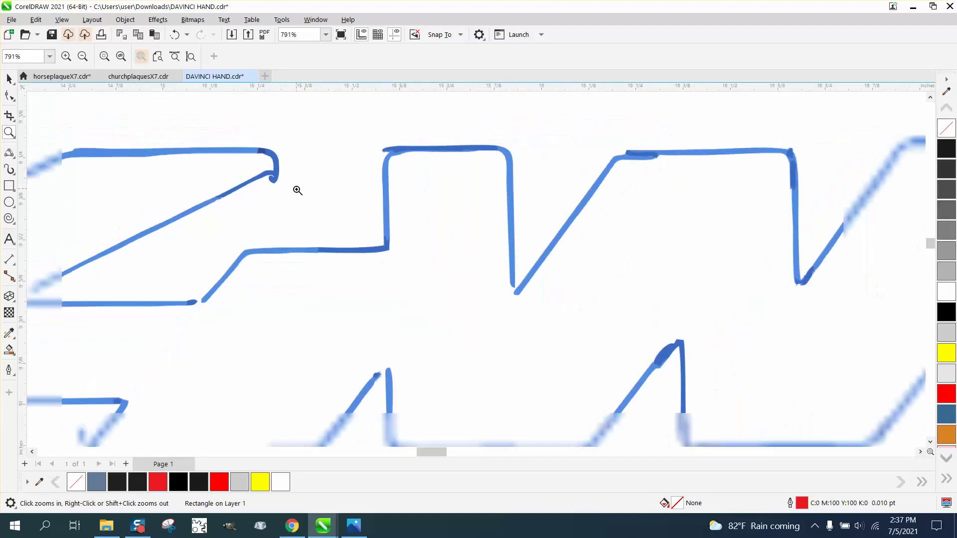
right_click(214, 282)
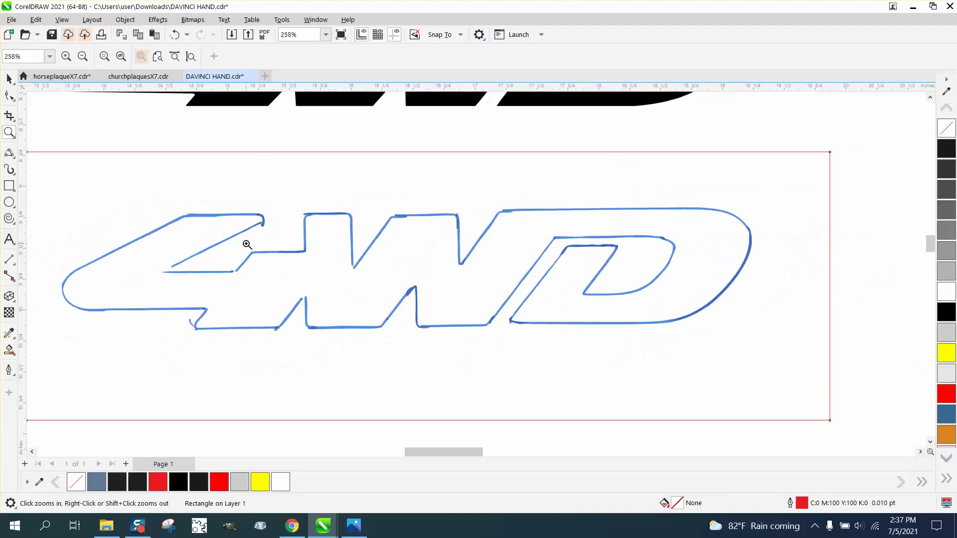
click(9, 95)
Select the traced 4WD outline group and ungroup it into separate curves.
scroll(189, 180, down, 2)
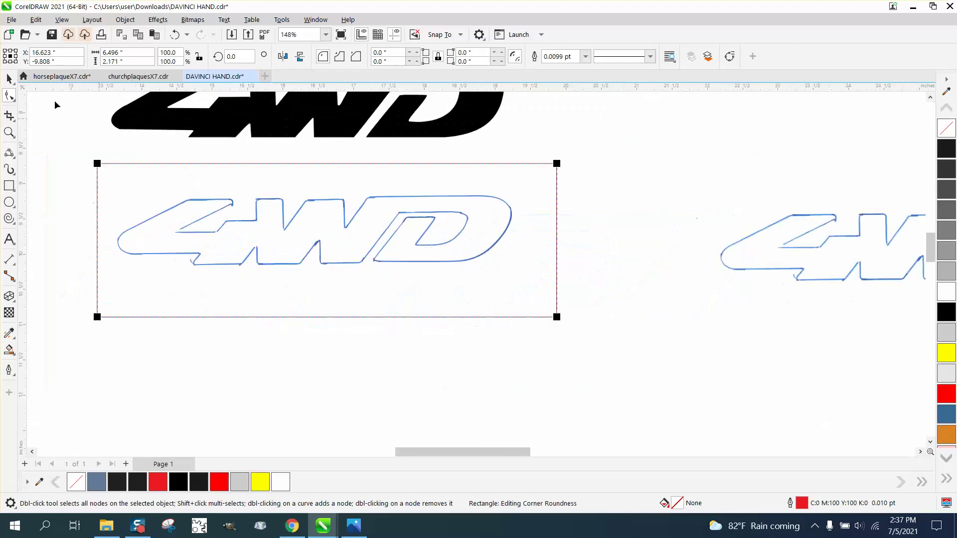
click(9, 78)
drag(65, 173, 494, 297)
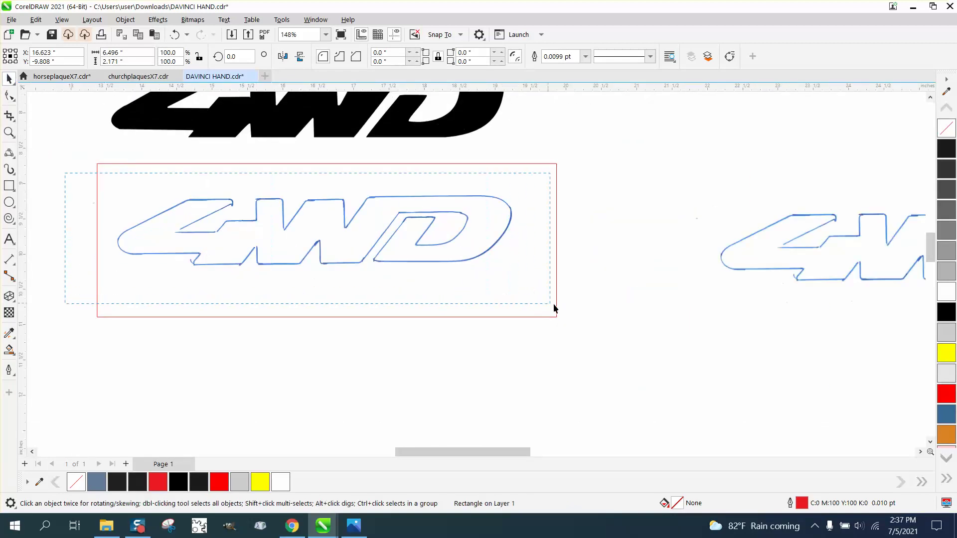
drag(553, 308, 553, 308)
click(127, 21)
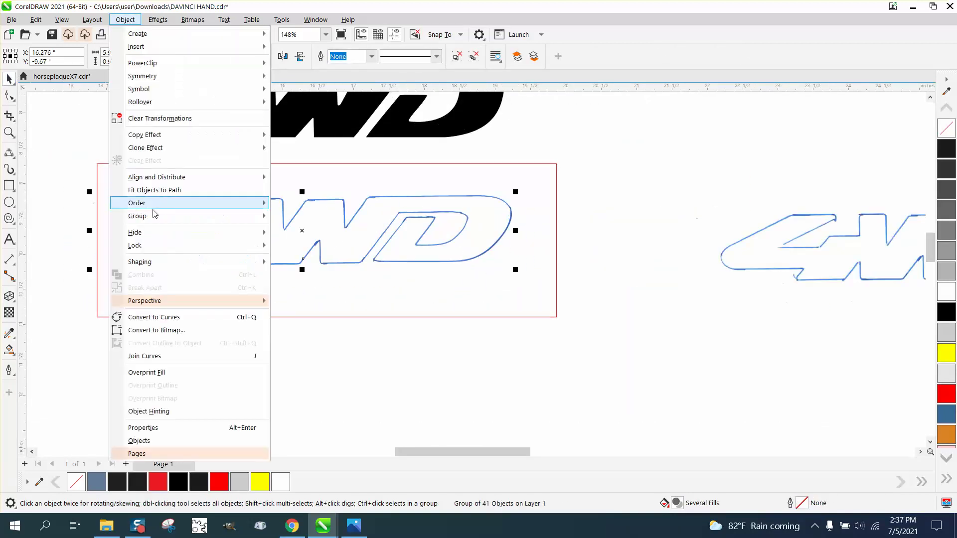
mouse_move(155, 218)
click(298, 231)
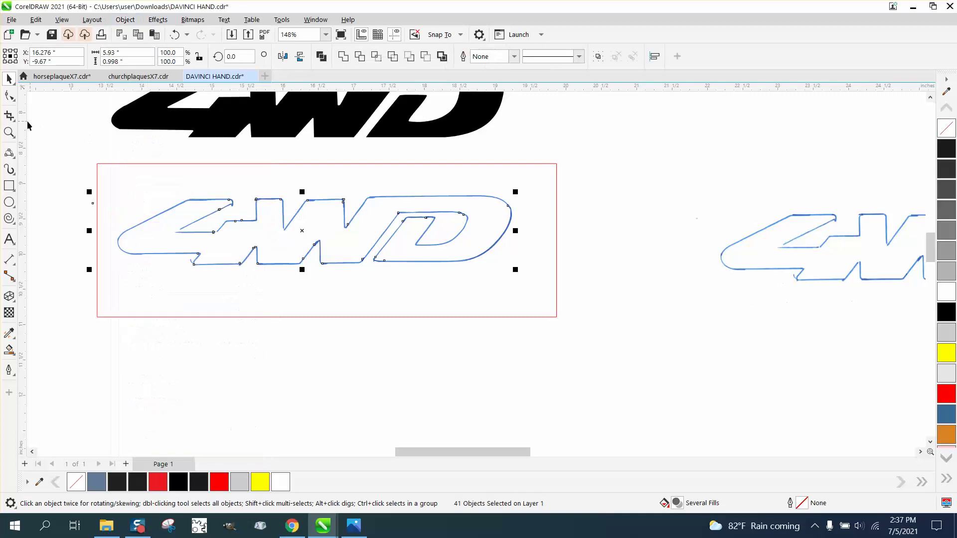
Zoom into the gap in the 4W and pull the two loose stroke ends onto the lower line.
key(z)
drag(181, 179, 299, 272)
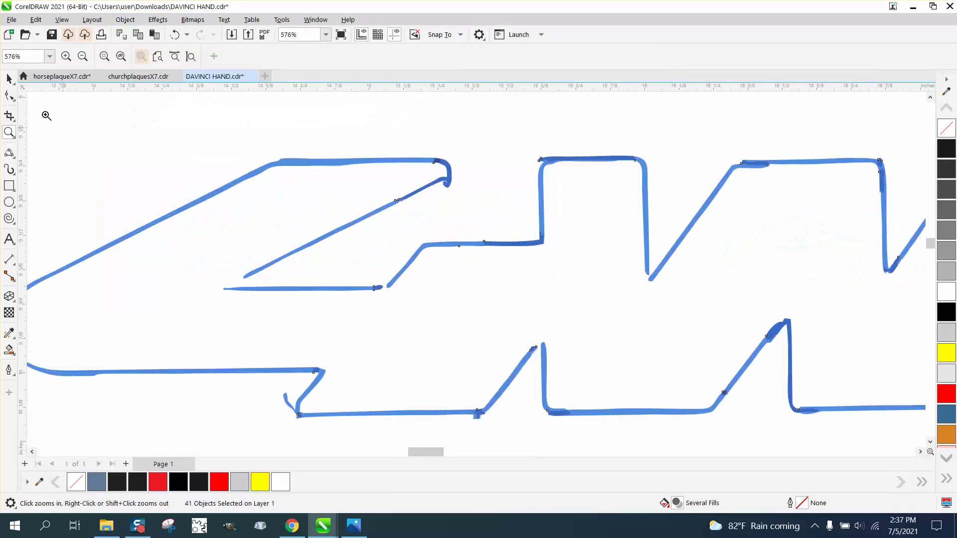
click(9, 95)
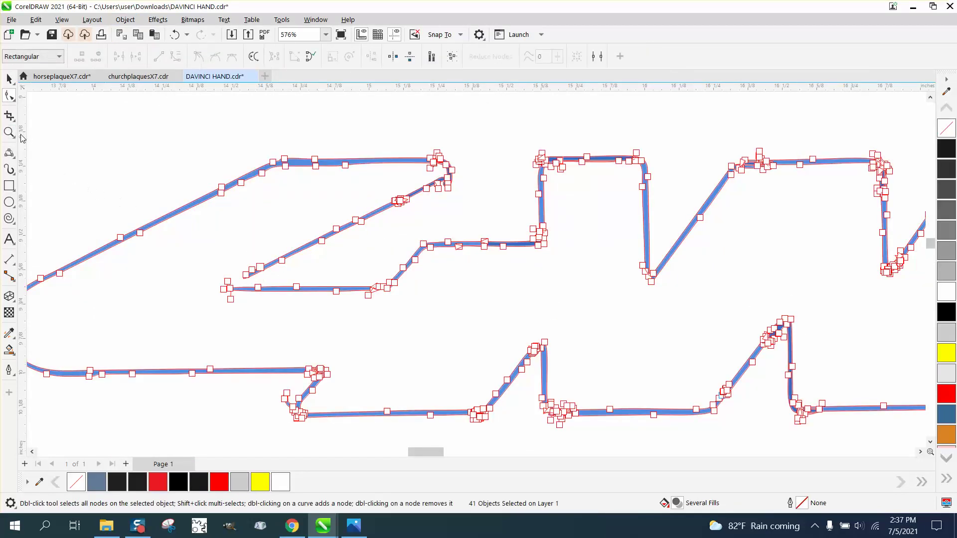
click(9, 132)
drag(190, 257, 306, 316)
click(9, 95)
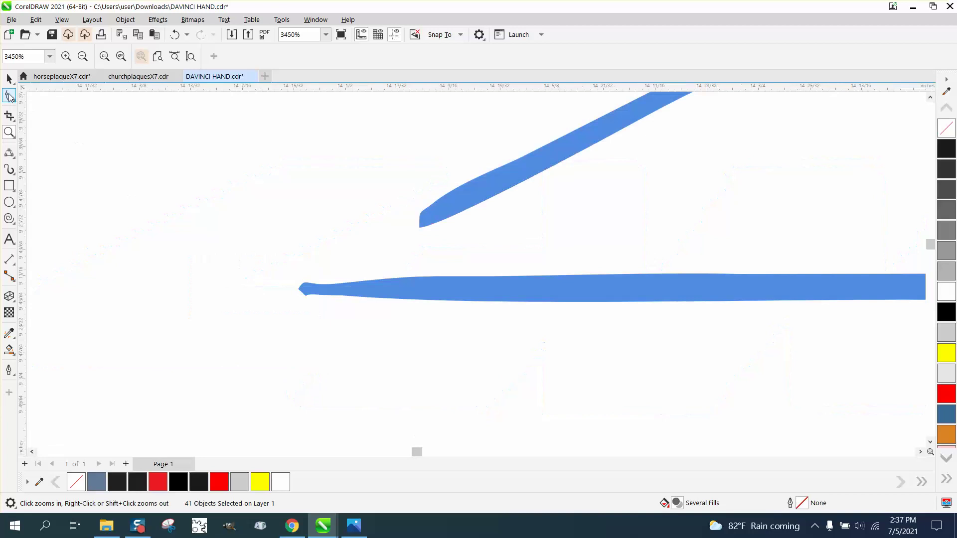
drag(456, 234, 303, 284)
Move the line's ragged end tip so it meets the next stroke.
scroll(149, 144, down, 4)
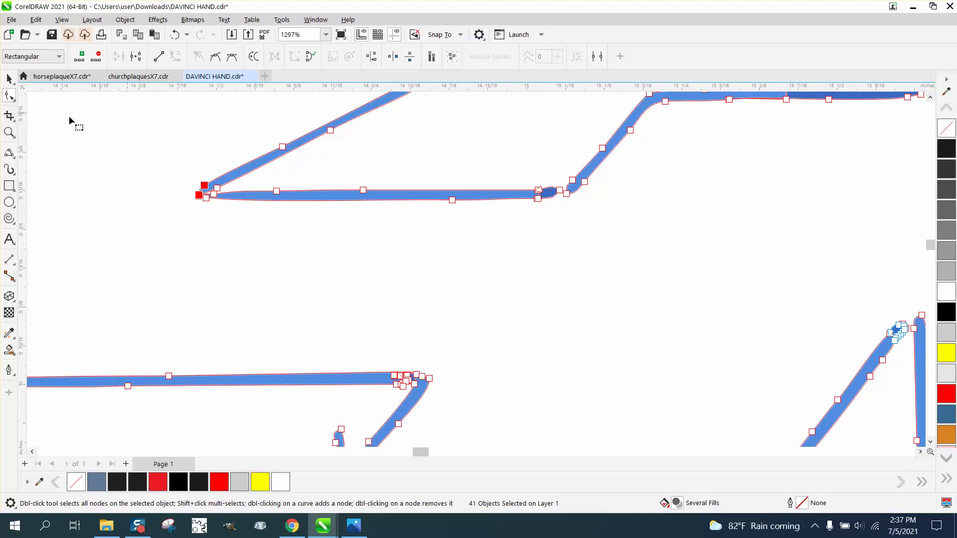
click(13, 132)
drag(536, 186, 626, 235)
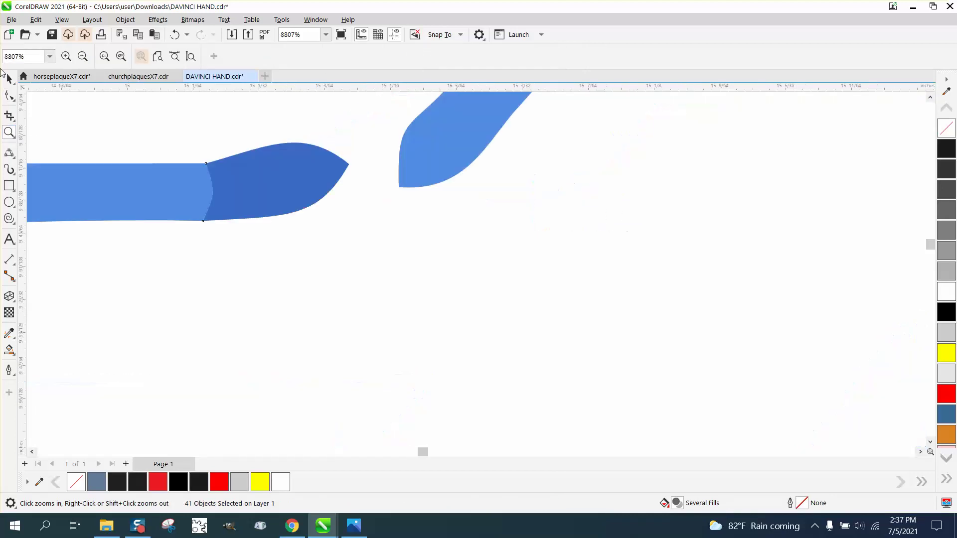
click(9, 95)
drag(349, 165, 424, 188)
Delete the stray nodes on the small hook where strokes overlap.
scroll(424, 188, down, 1)
scroll(372, 177, down, 5)
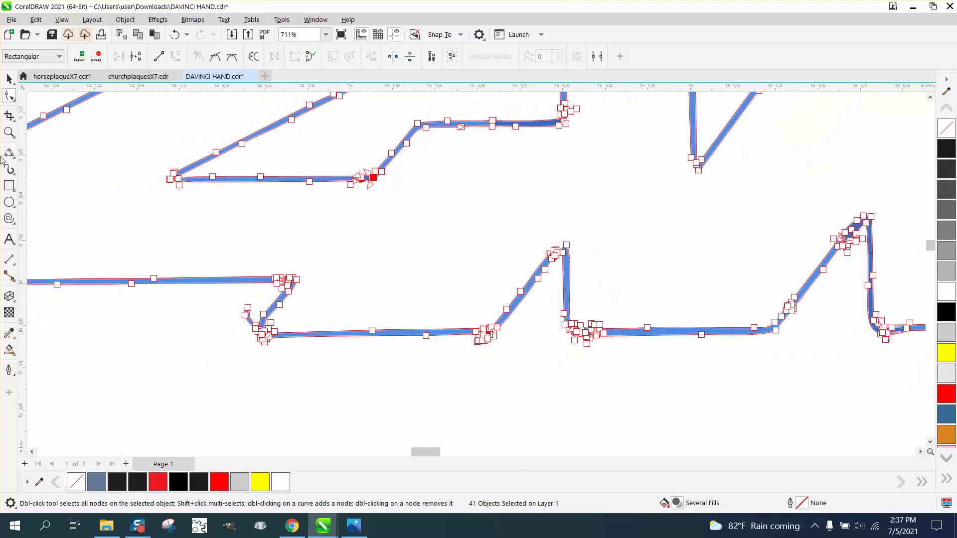
click(9, 132)
drag(226, 300, 323, 339)
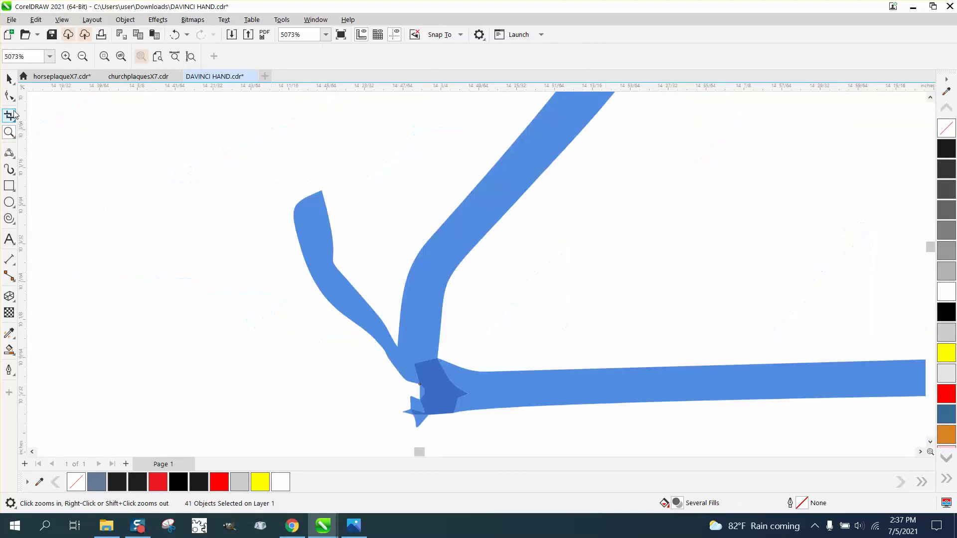
key(F10)
drag(324, 291, 384, 359)
key(Delete)
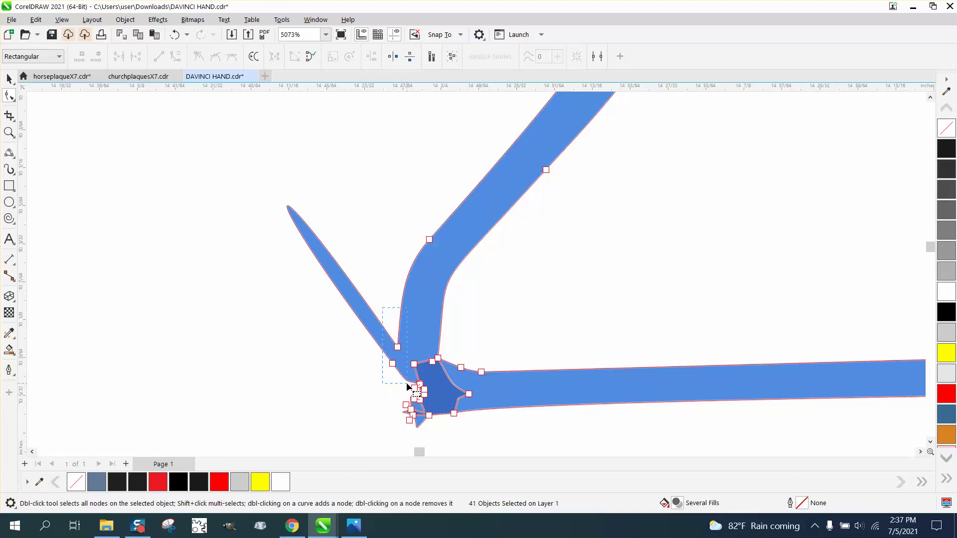
Convert the segment at the spike's base to a straight line with To Line.
click(397, 347)
right_click(393, 363)
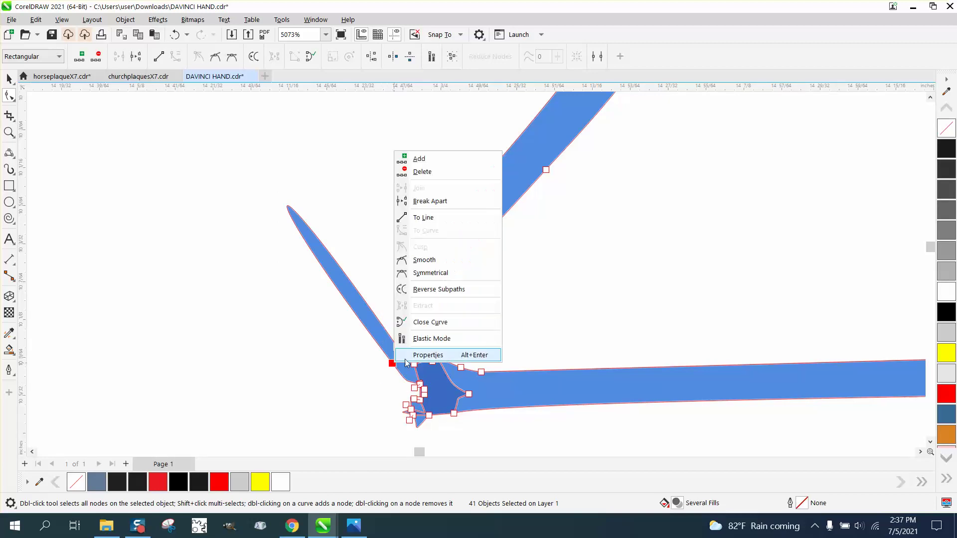
click(424, 218)
Delete the jagged nodes at the stroke tip and the leftover blob at the junction.
scroll(109, 283, down, 4)
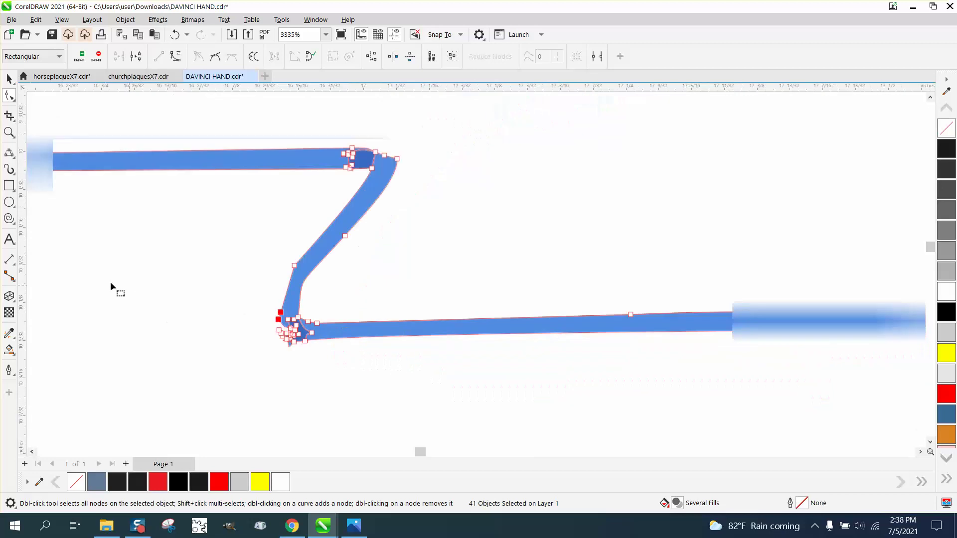
click(9, 132)
drag(751, 225, 750, 224)
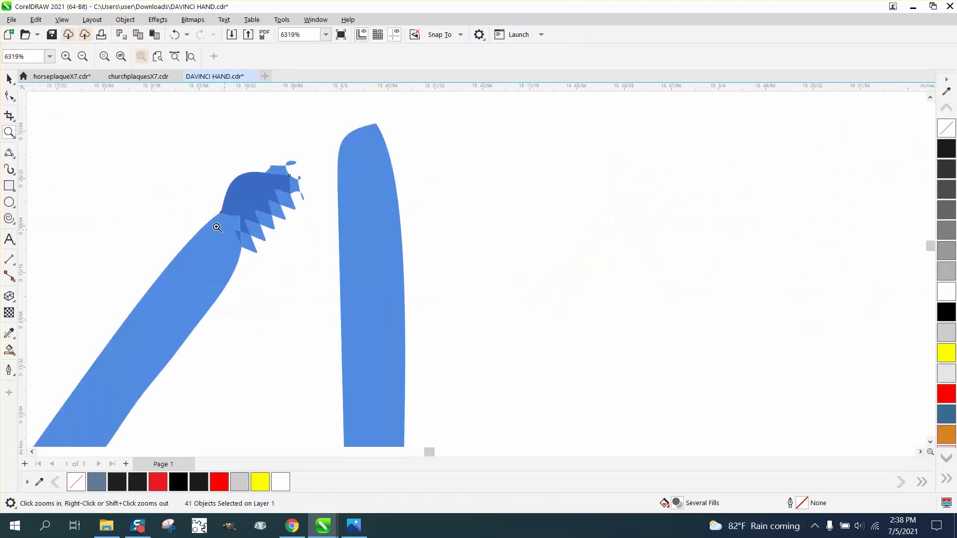
click(9, 95)
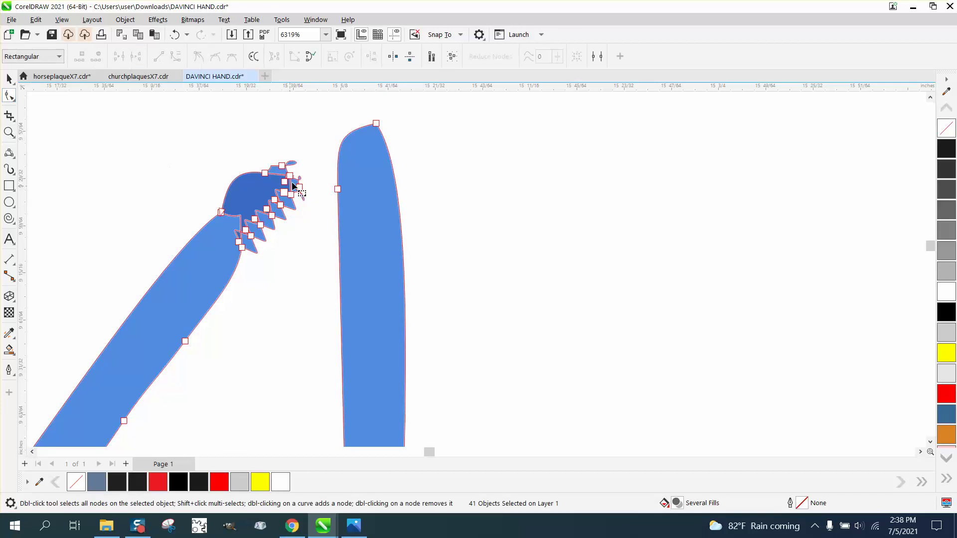
drag(303, 145, 241, 268)
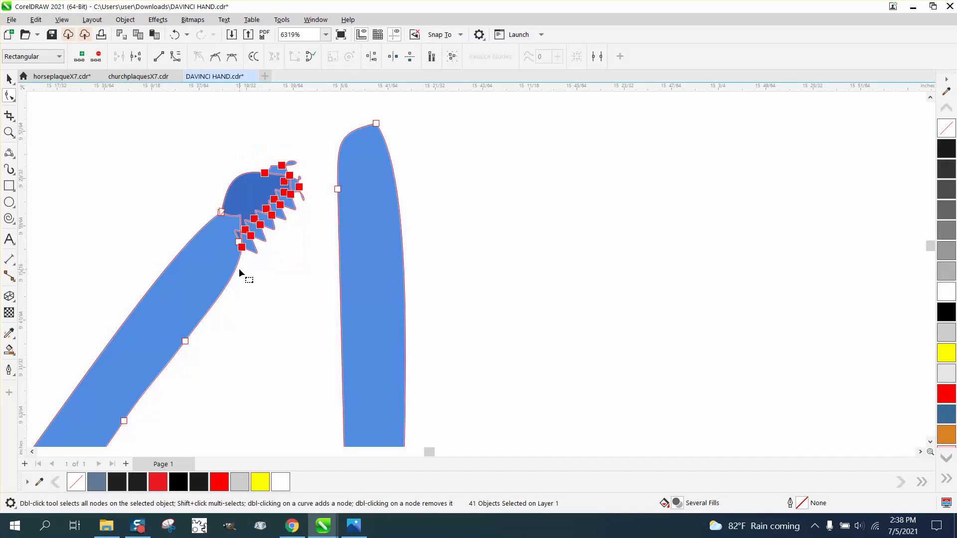
key(Delete)
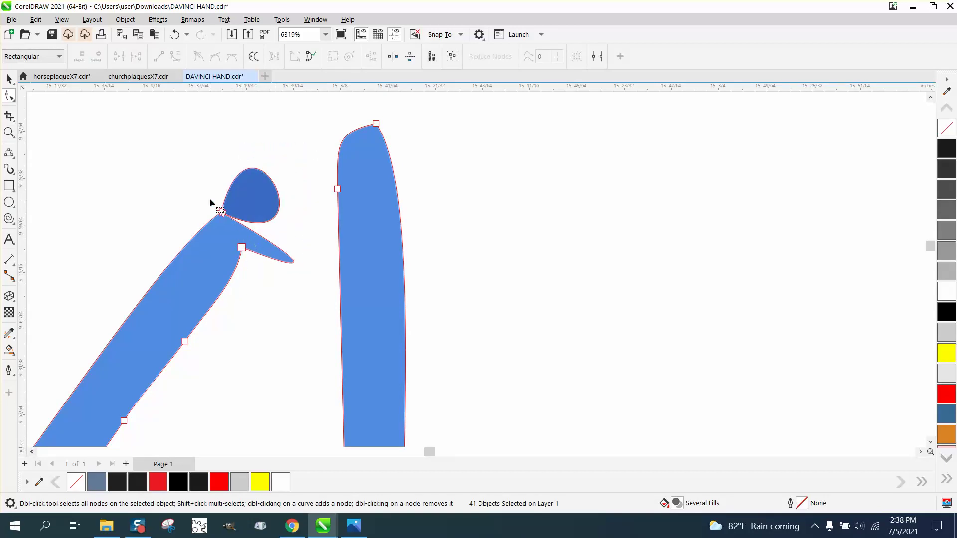
click(222, 212)
key(Delete)
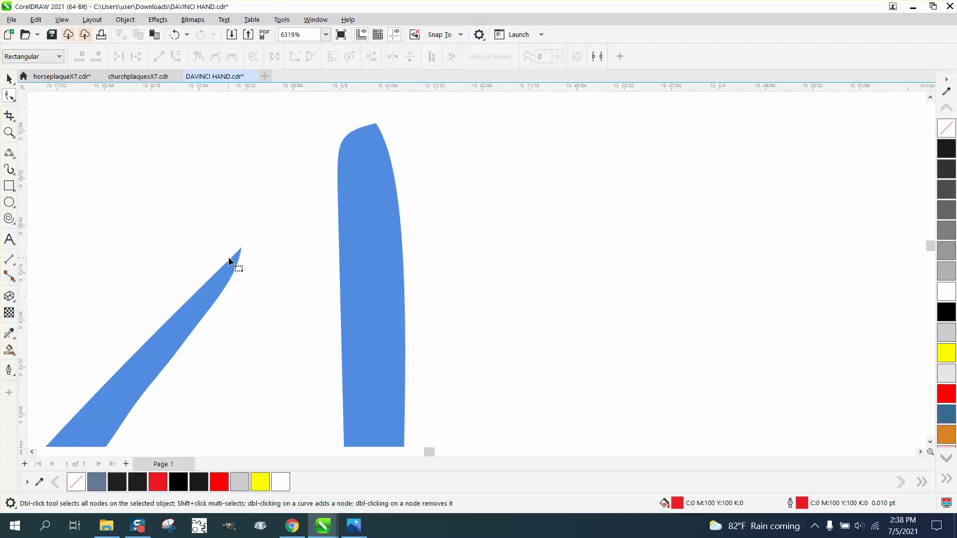
Extend the thin diagonal spike stroke up to meet the W's edge.
click(234, 256)
click(239, 264)
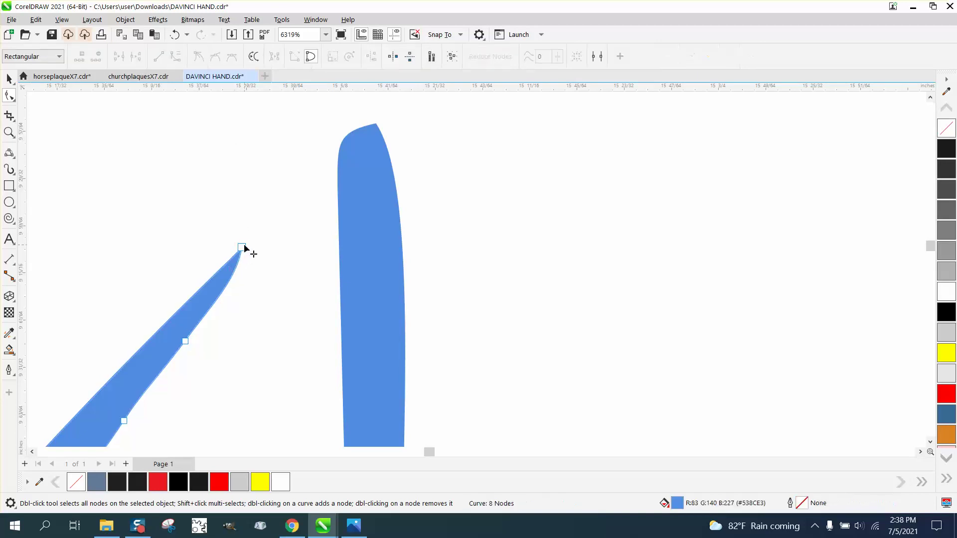
drag(242, 249, 366, 128)
scroll(300, 139, down, 8)
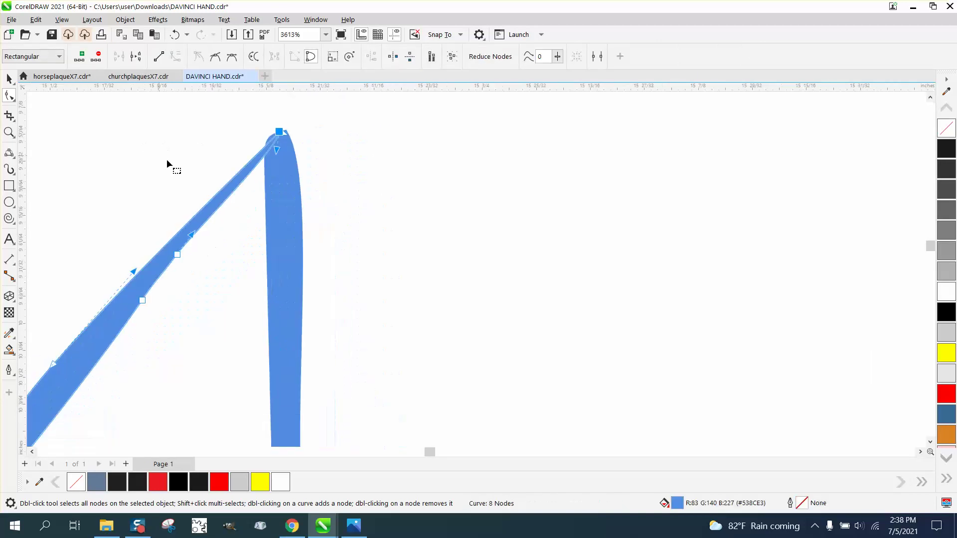
scroll(324, 263, down, 4)
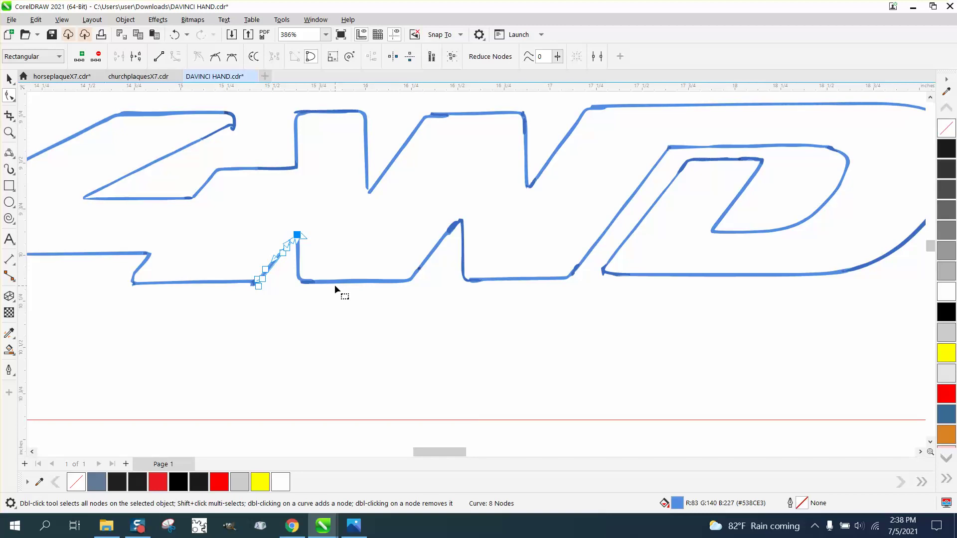
scroll(334, 285, down, 2)
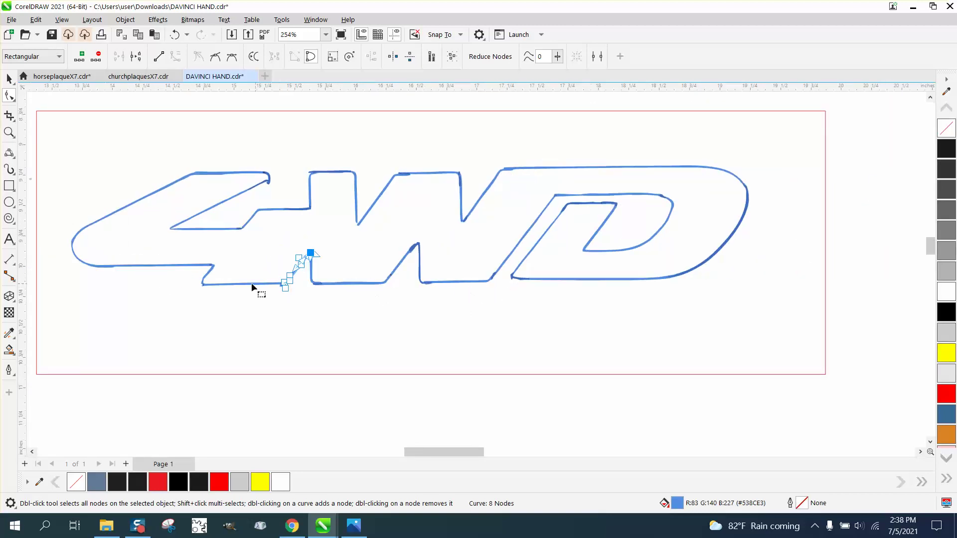
Try a Smart Fill around the 4WD outline, then undo the black fill.
click(9, 350)
click(156, 219)
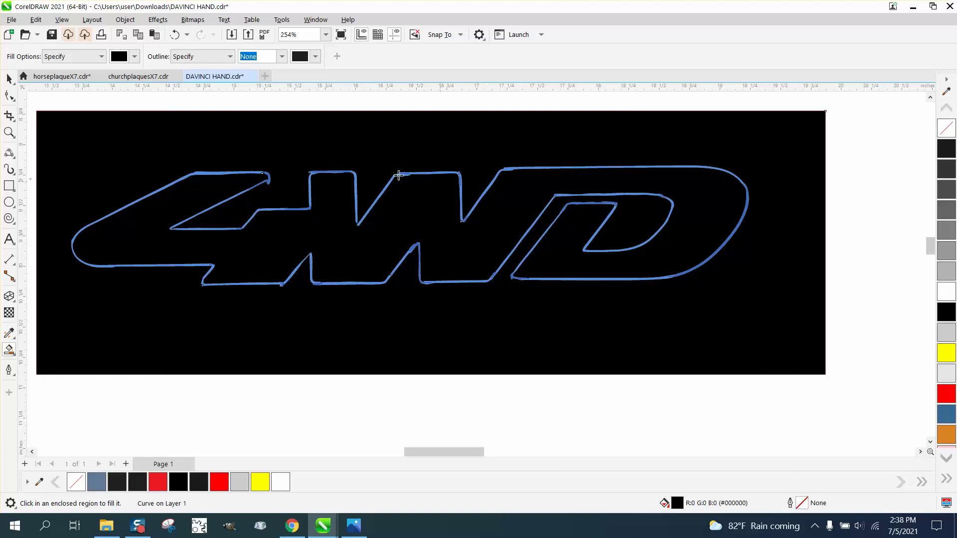
click(175, 35)
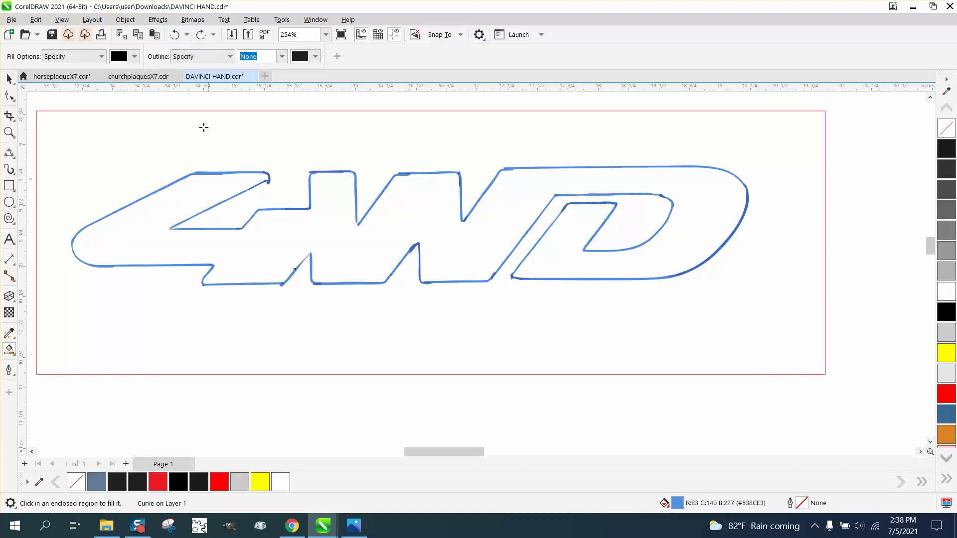
Zoom into the notch bottom and drag the two corner nodes together into one point.
click(9, 133)
drag(243, 177, 308, 206)
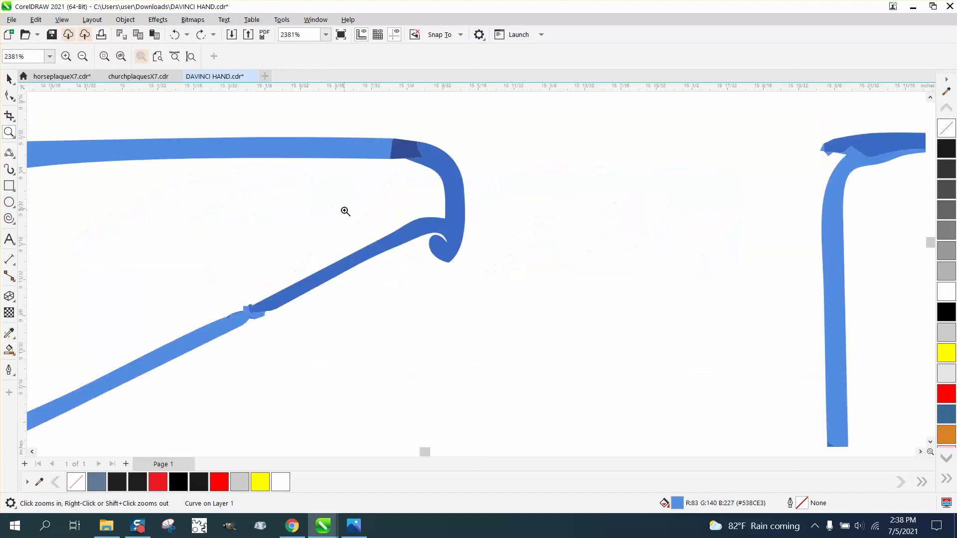
scroll(358, 212, down, 2)
scroll(403, 219, down, 3)
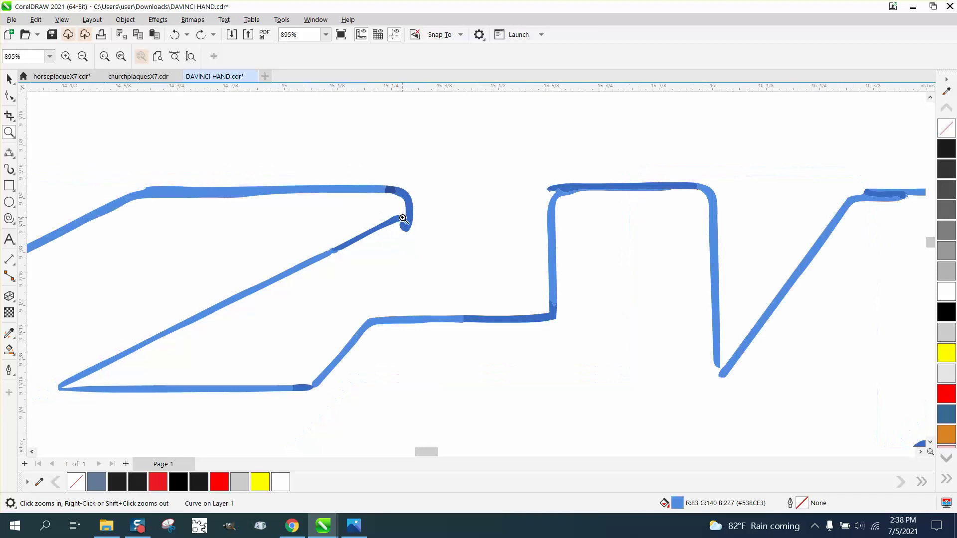
drag(588, 284, 733, 386)
click(9, 96)
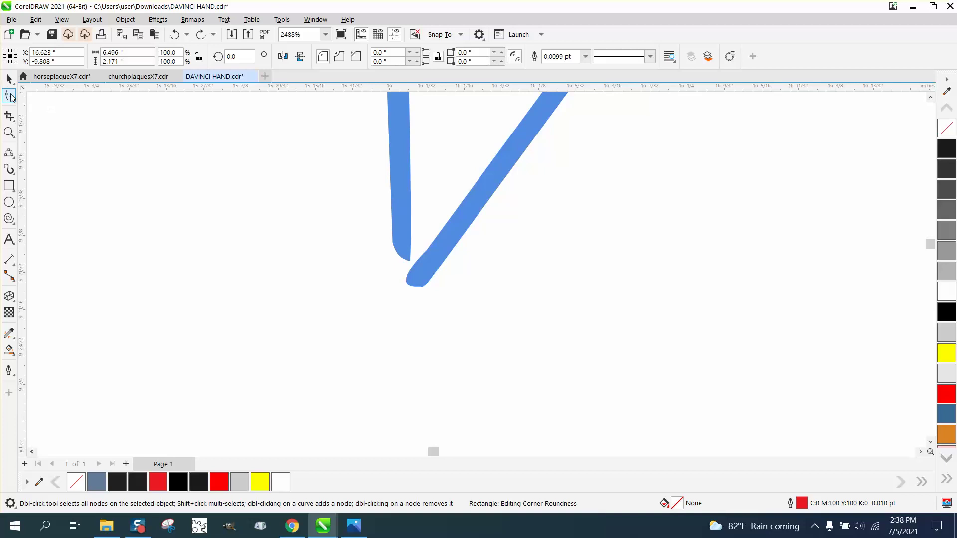
click(400, 232)
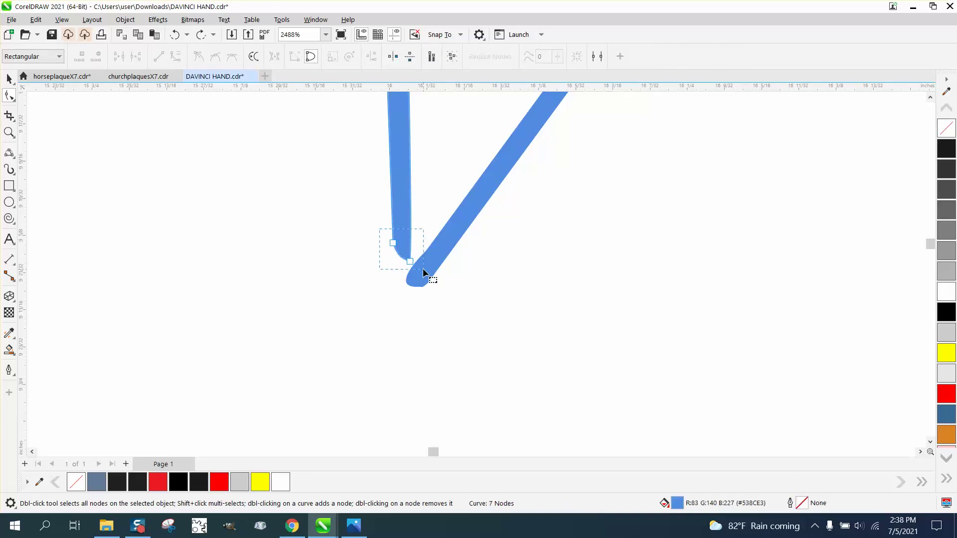
drag(422, 269, 410, 285)
scroll(312, 251, down, 2)
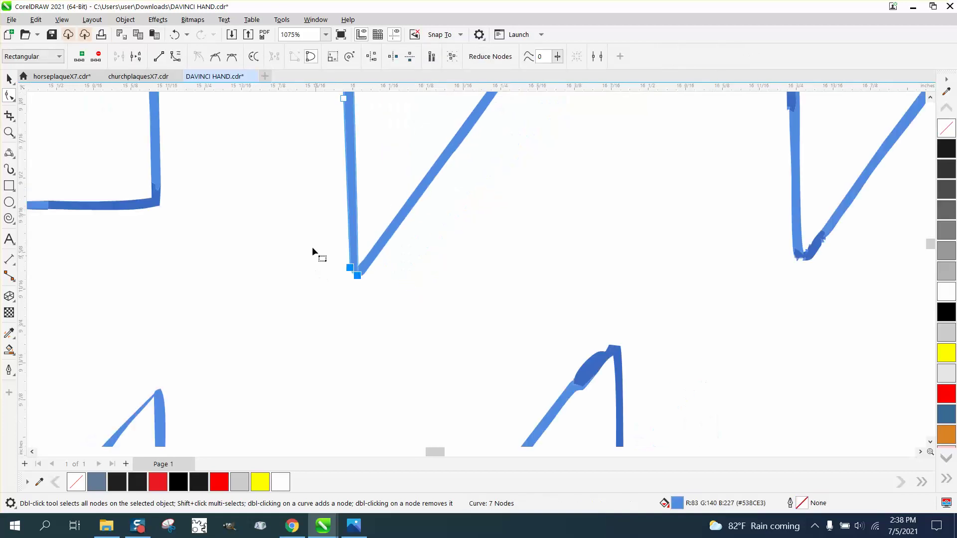
scroll(312, 250, down, 3)
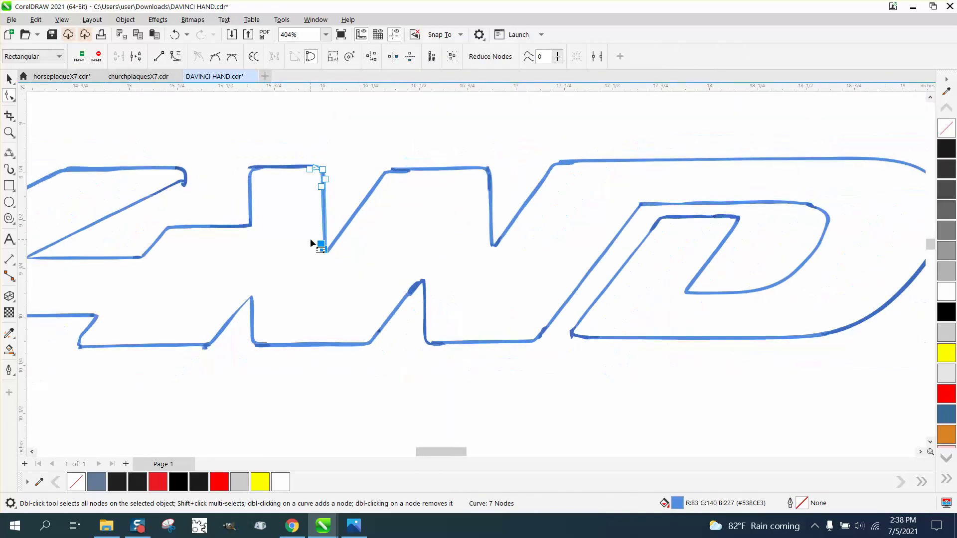
scroll(310, 243, down, 2)
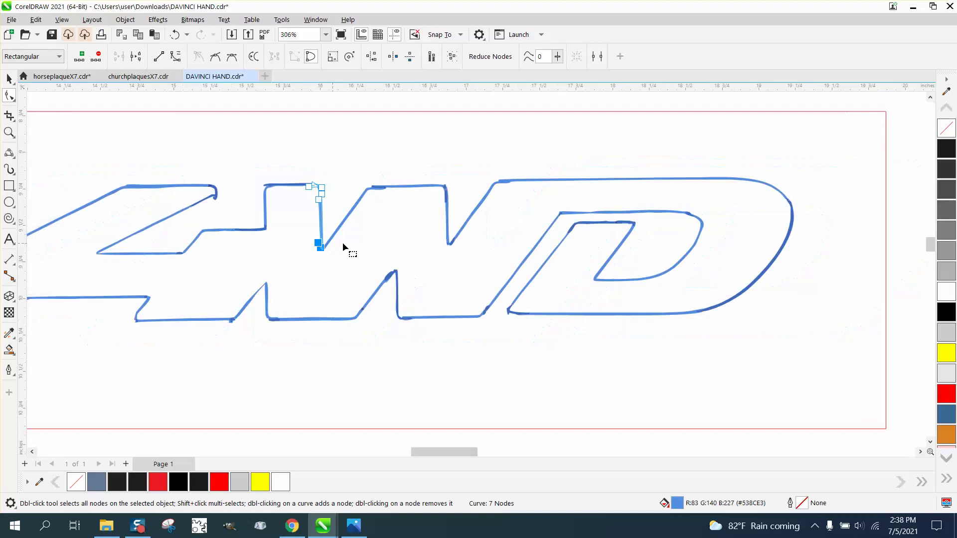
Smart Fill the enclosed 4WD outline black and move the new shape below the tracing.
click(9, 351)
click(206, 281)
scroll(186, 231, down, 2)
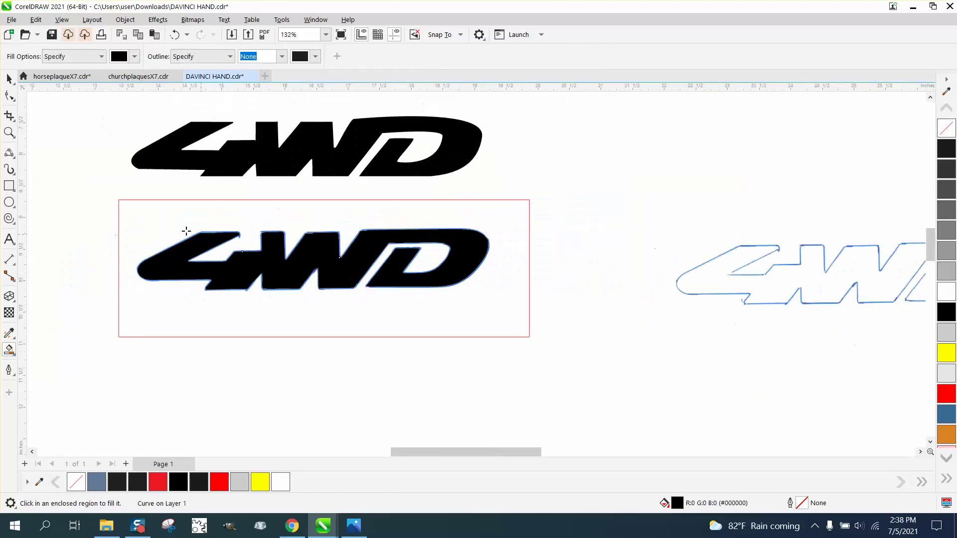
click(9, 78)
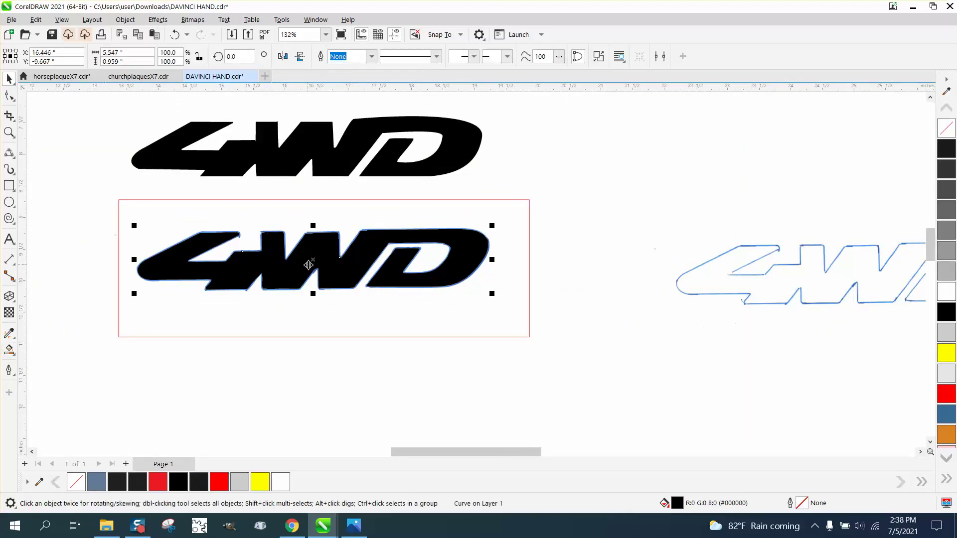
drag(314, 289, 316, 408)
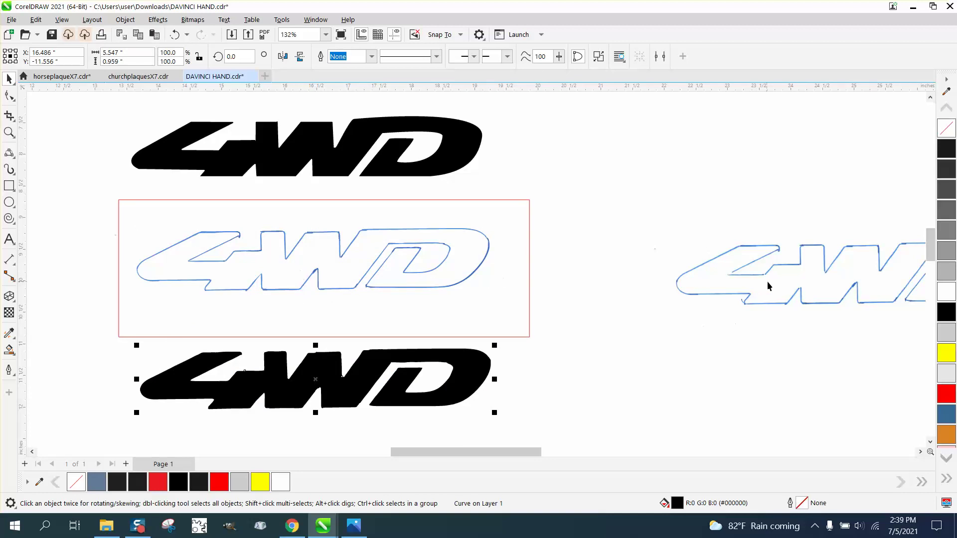
Delete the blue tracing and red rectangle, placing the black 4WD shape in their spot.
drag(780, 278, 649, 270)
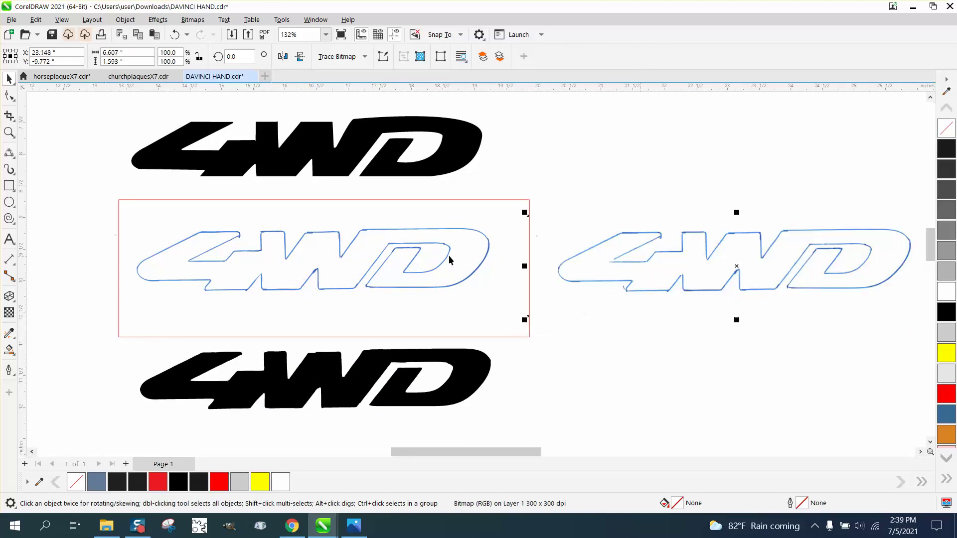
click(392, 255)
scroll(392, 255, up, 1)
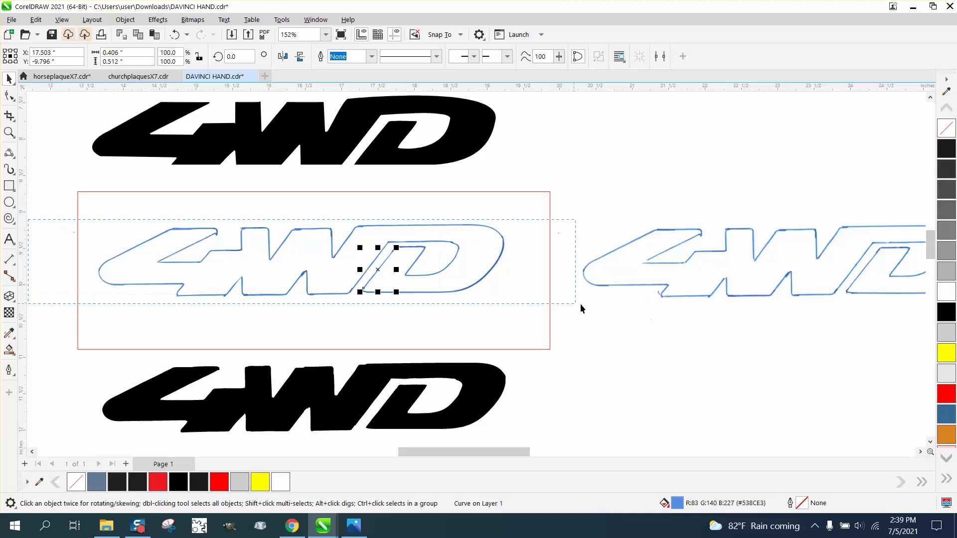
key(Delete)
drag(387, 384, 390, 266)
click(434, 195)
key(Delete)
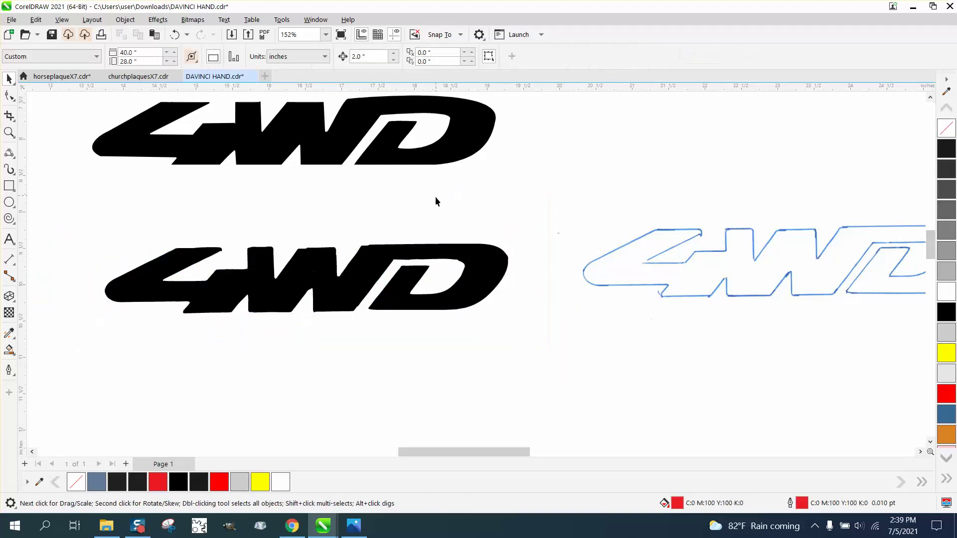
Give the 4WD shape no fill and a thin black outline.
click(339, 253)
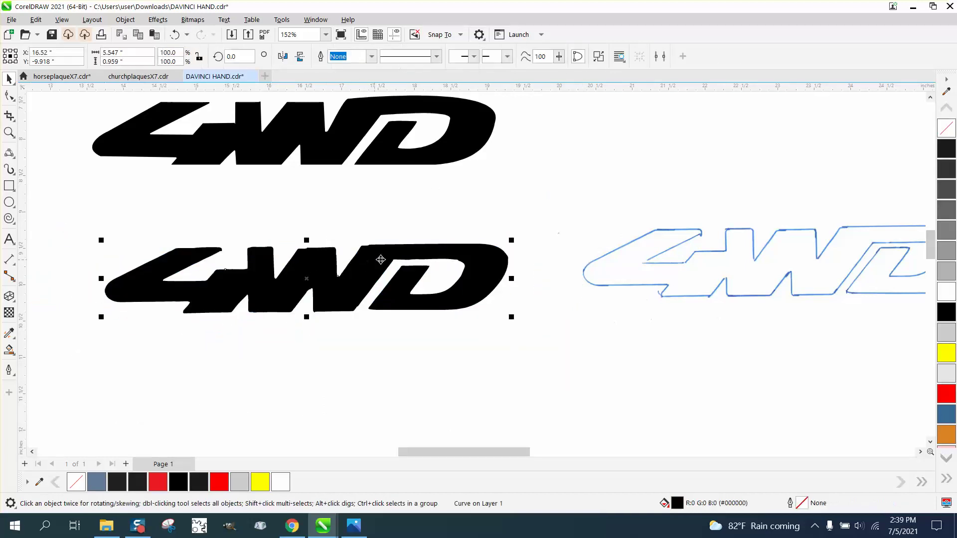
click(947, 133)
right_click(948, 149)
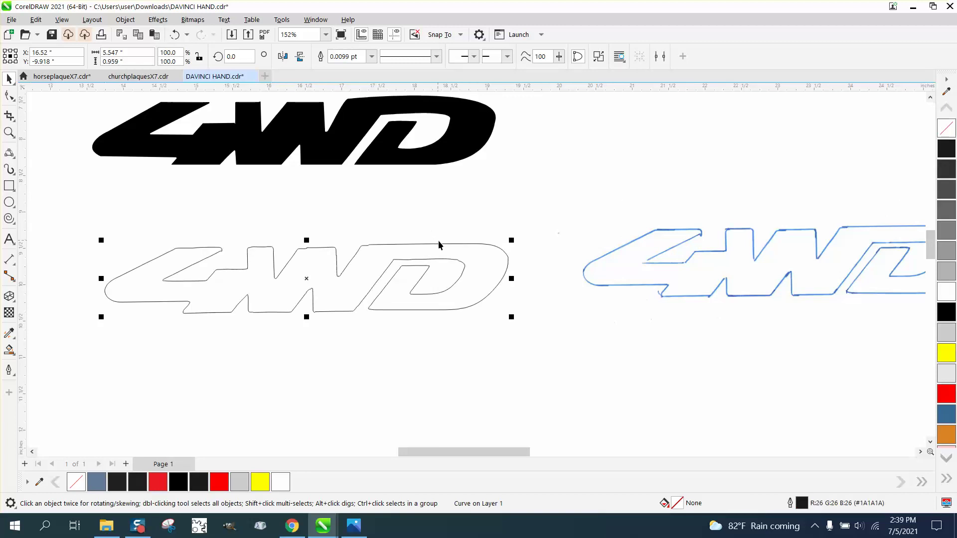
Zoom deep into the D's inner corner and display the curve's 180 nodes with the Shape tool.
click(9, 132)
drag(344, 235, 536, 276)
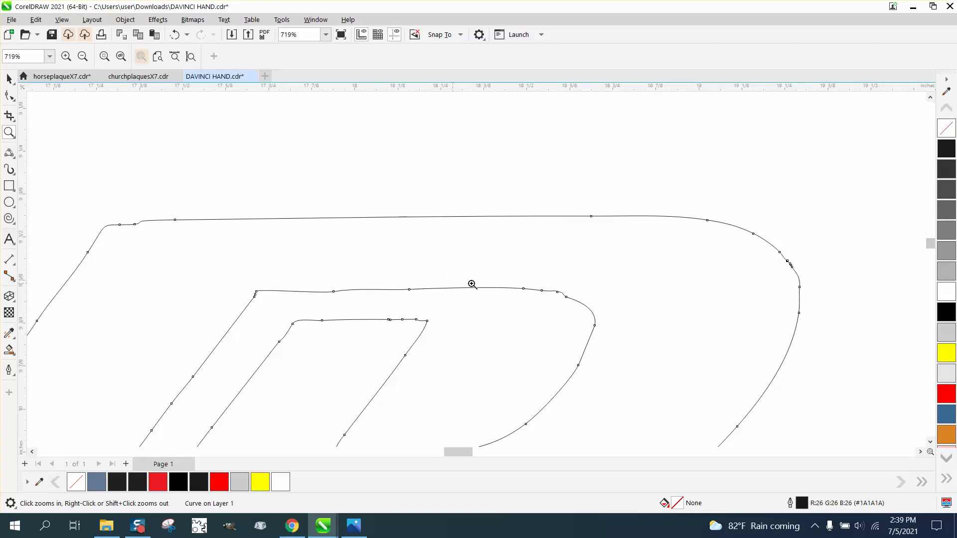
drag(487, 274, 608, 311)
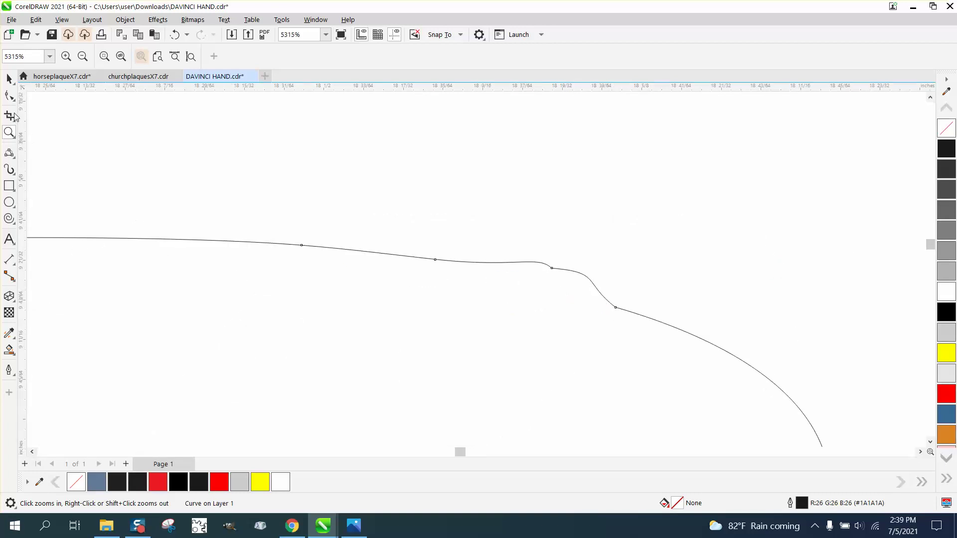
click(10, 95)
scroll(594, 239, down, 8)
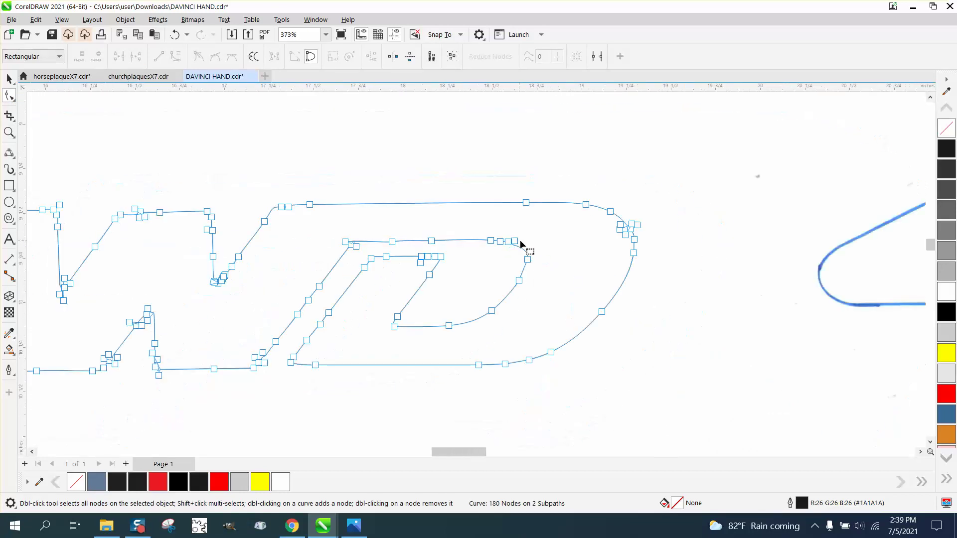
scroll(523, 247, down, 2)
drag(58, 200, 619, 336)
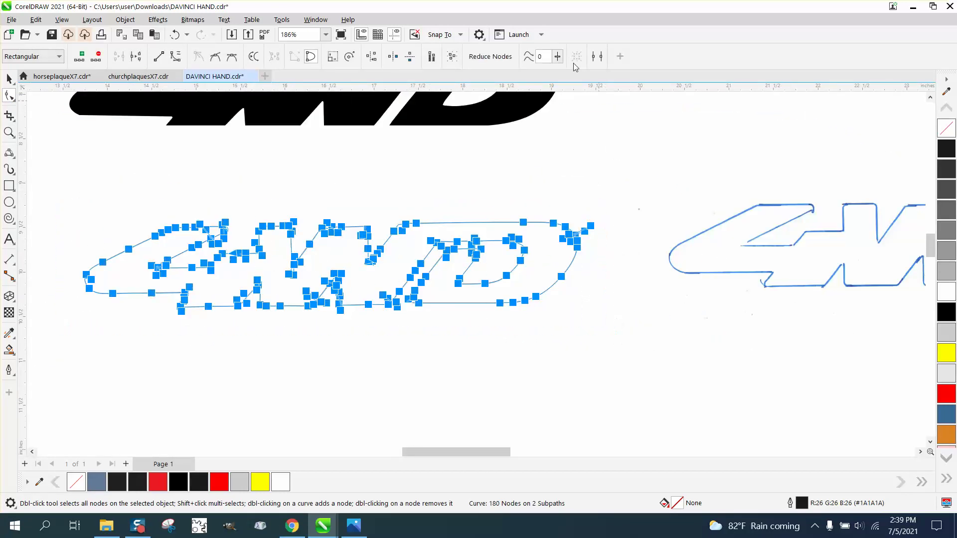
click(491, 57)
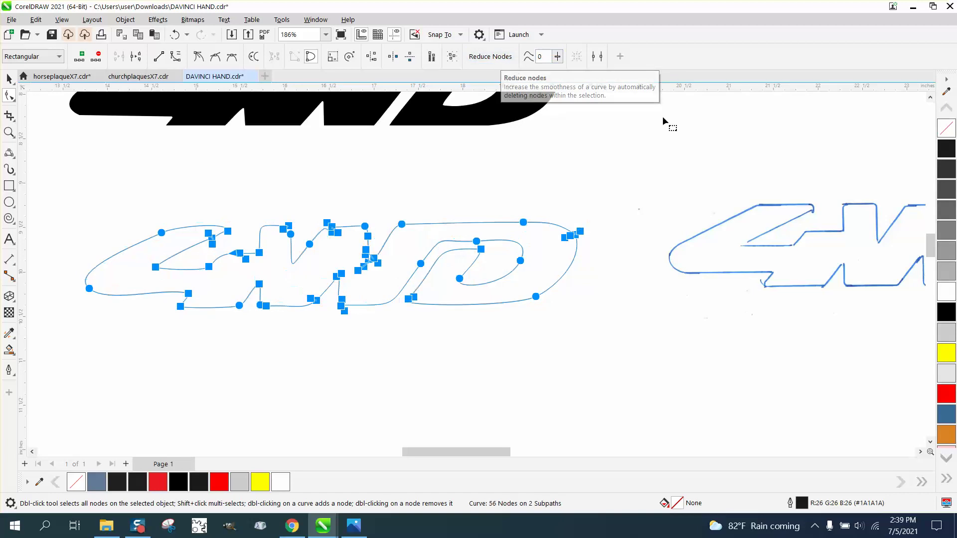
click(595, 190)
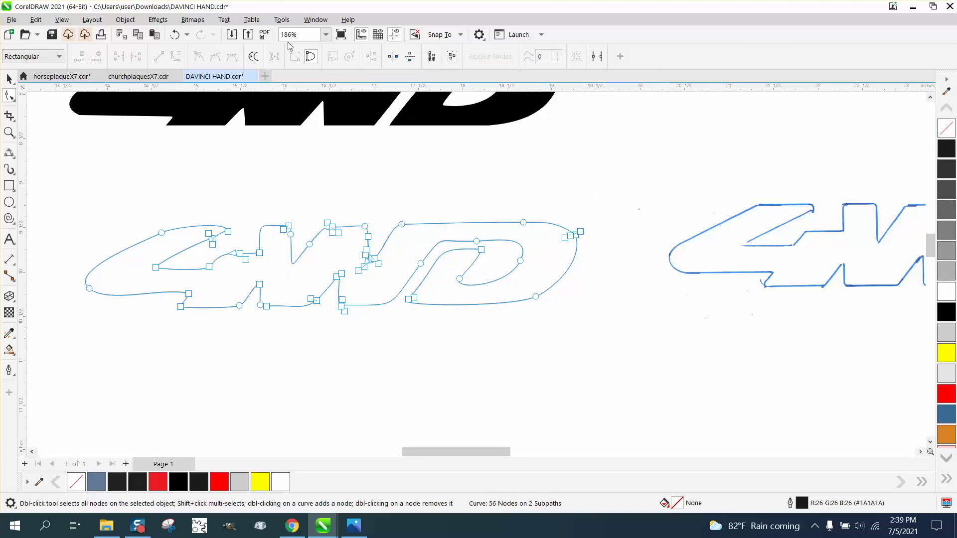
click(174, 34)
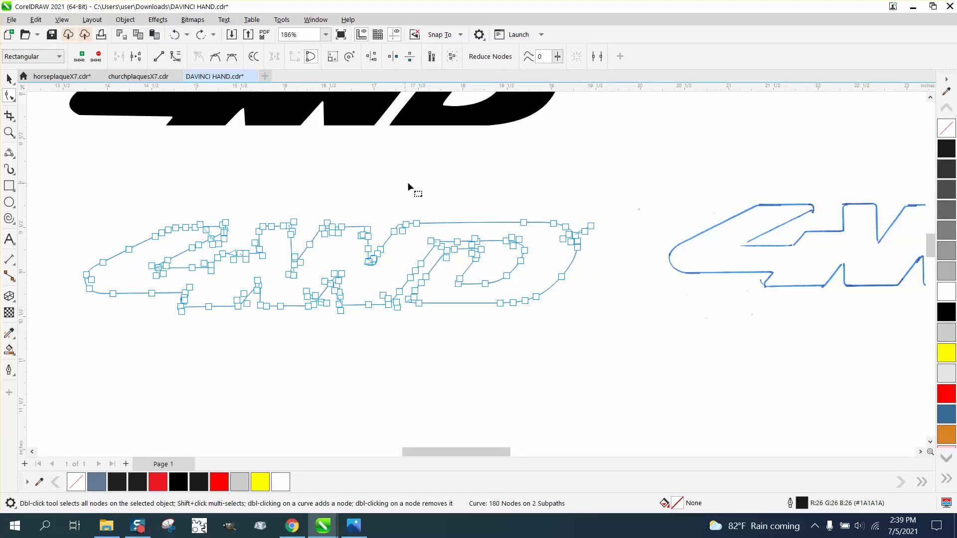
Zoom in on the W's top-left zigzag and delete its four zigzag nodes and the extra top-curve node.
click(9, 132)
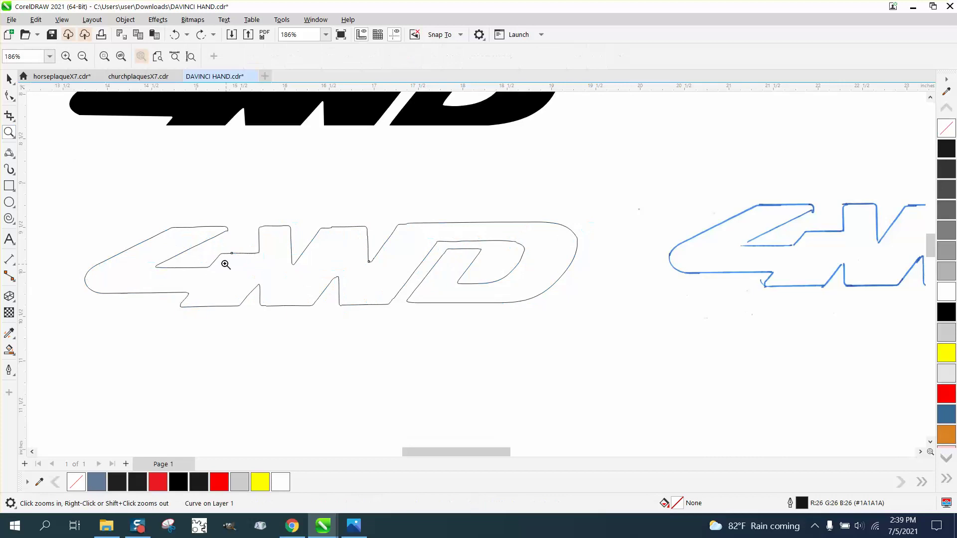
drag(368, 230, 293, 229)
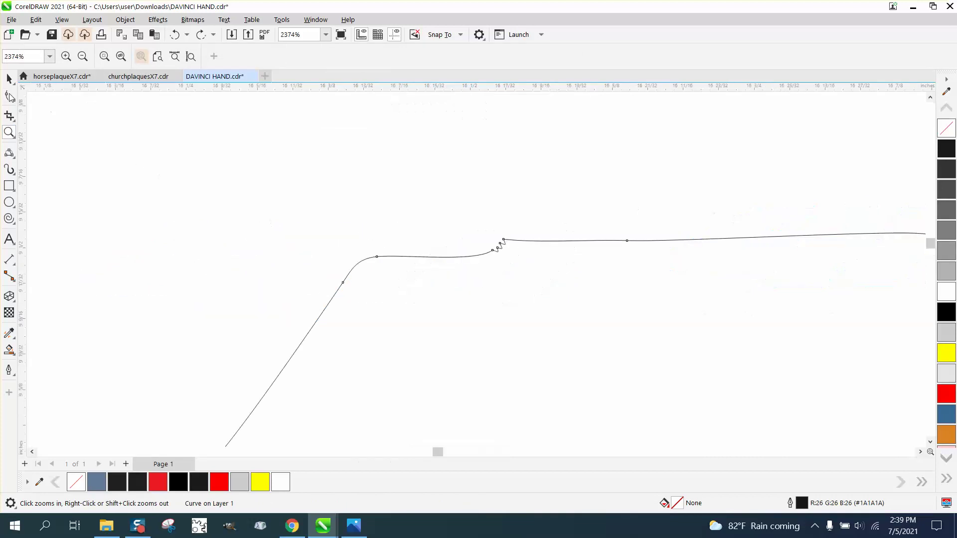
drag(457, 213, 598, 288)
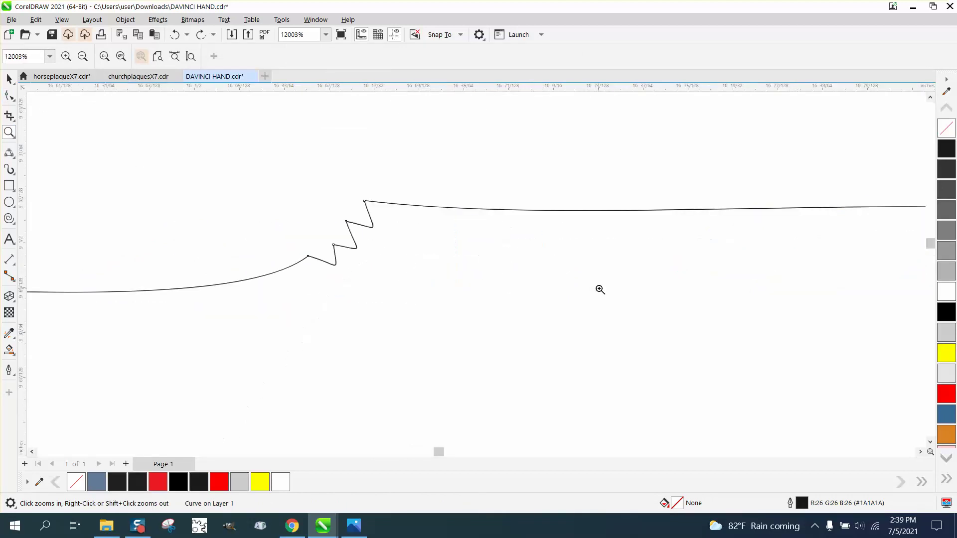
click(12, 98)
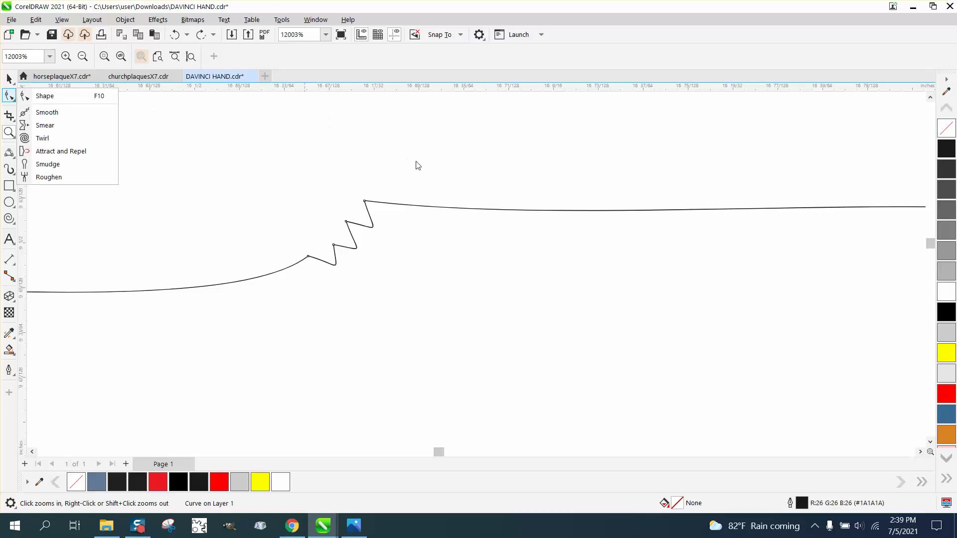
click(39, 98)
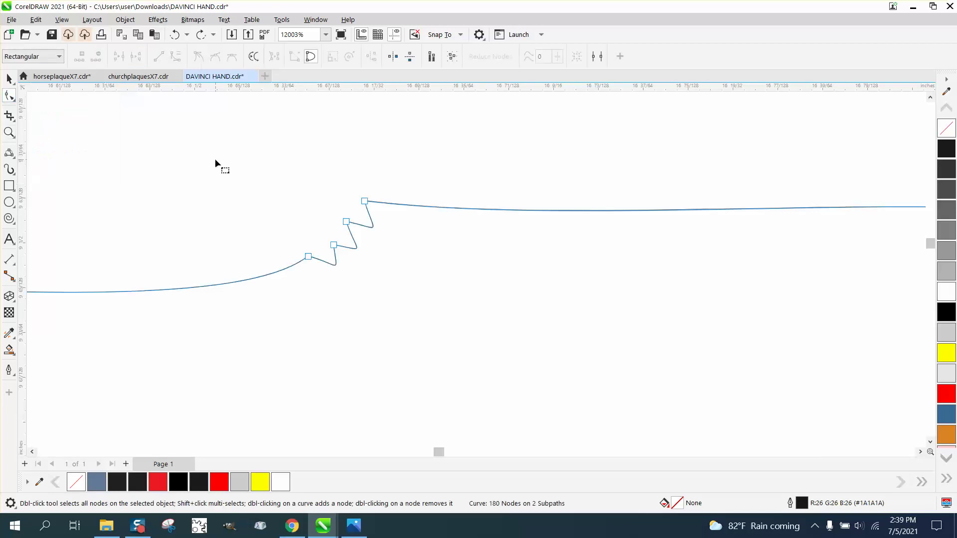
scroll(244, 171, down, 1)
drag(389, 259, 393, 259)
key(Delete)
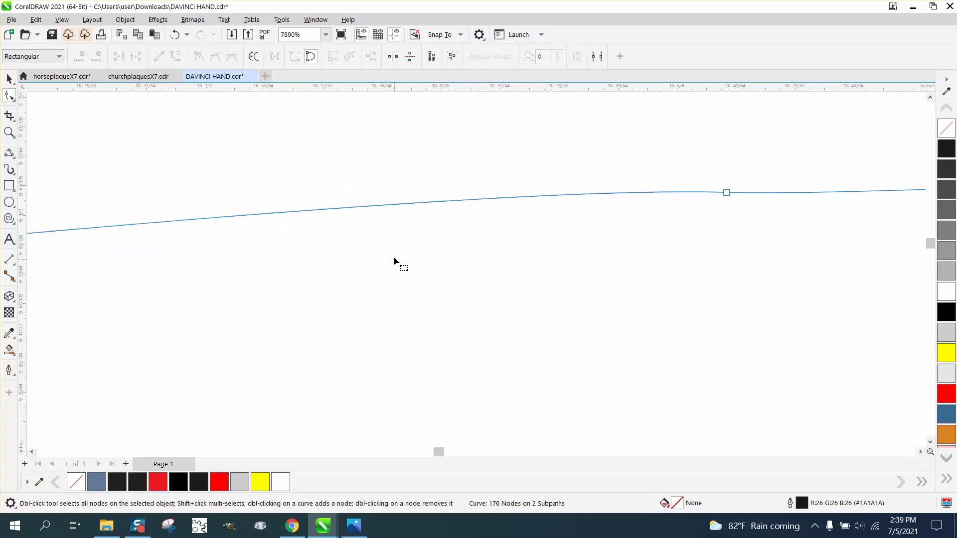
scroll(394, 256, down, 3)
key(Delete)
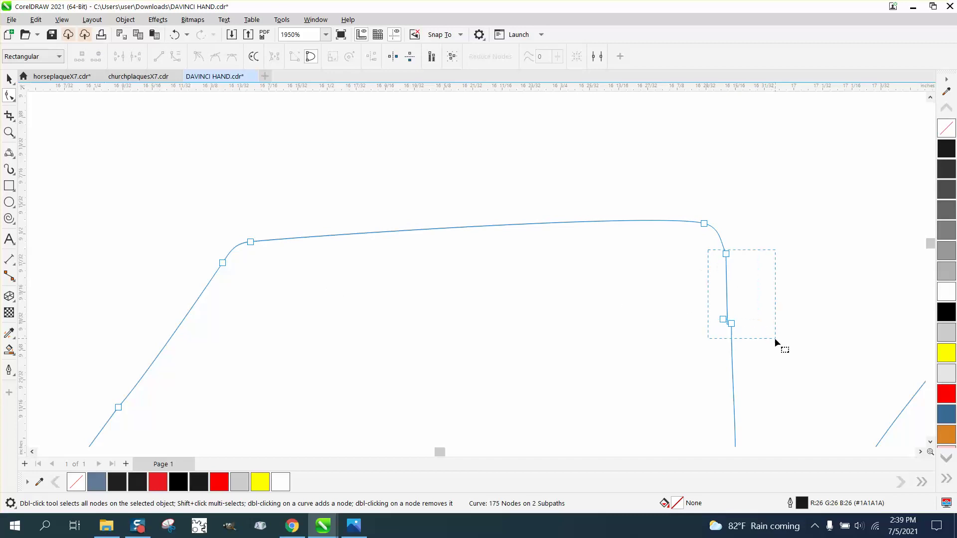
Delete the surplus nodes in the corner kink, on the diagonal stroke and near the top curve.
drag(774, 338, 776, 339)
key(Delete)
scroll(451, 264, down, 1)
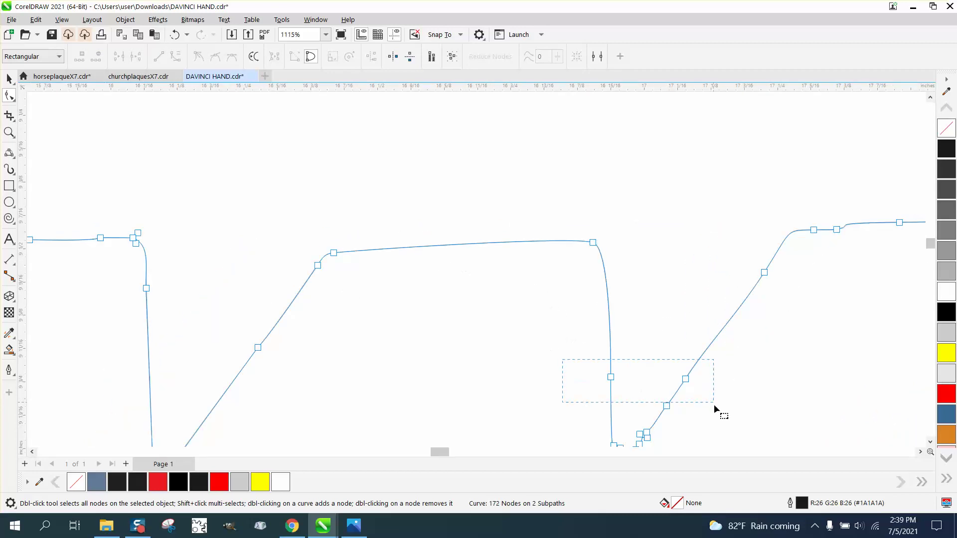
drag(714, 406, 715, 405)
key(Delete)
drag(731, 246, 810, 302)
key(Delete)
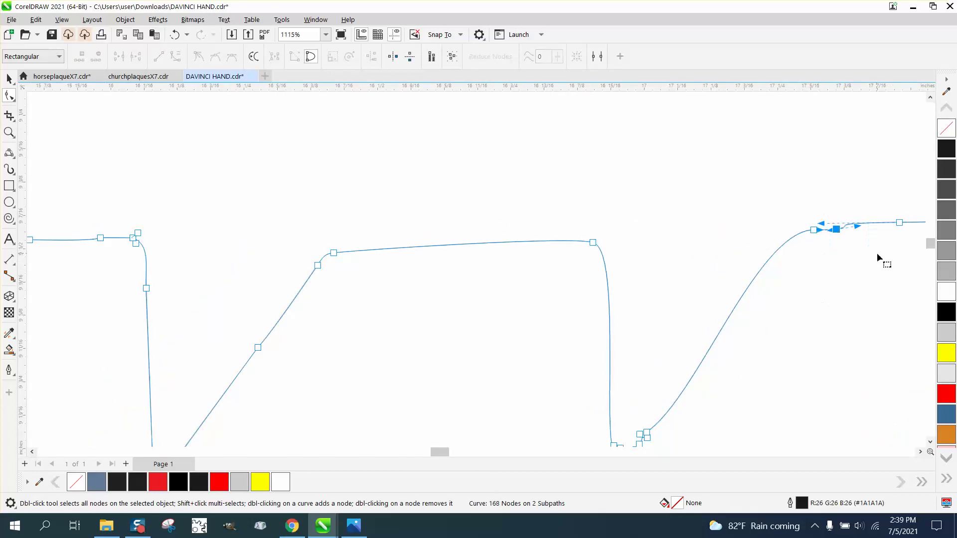
key(Delete)
scroll(543, 268, down, 1)
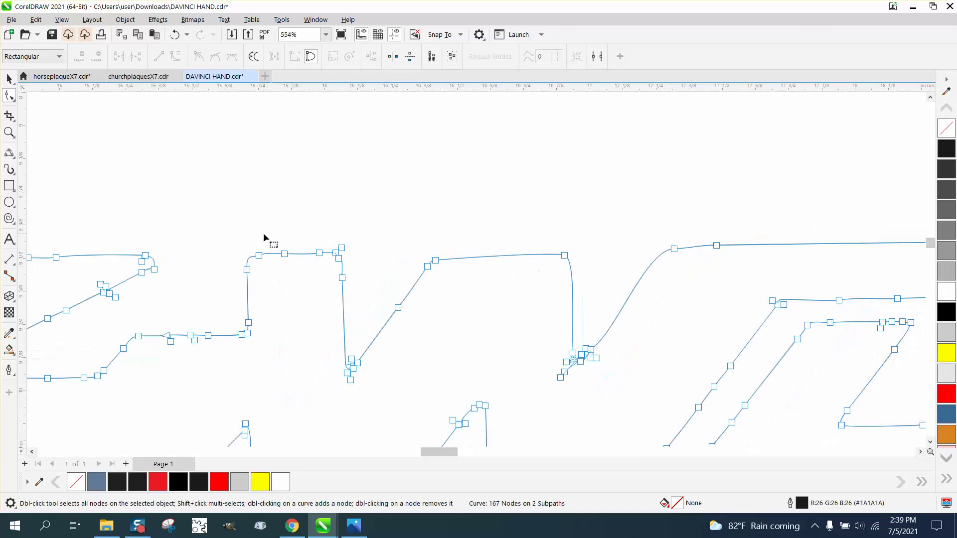
drag(327, 267, 327, 268)
key(Delete)
Zoom in on the jagged bottom of the curve and delete its jagged nodes.
click(9, 132)
drag(565, 331, 626, 389)
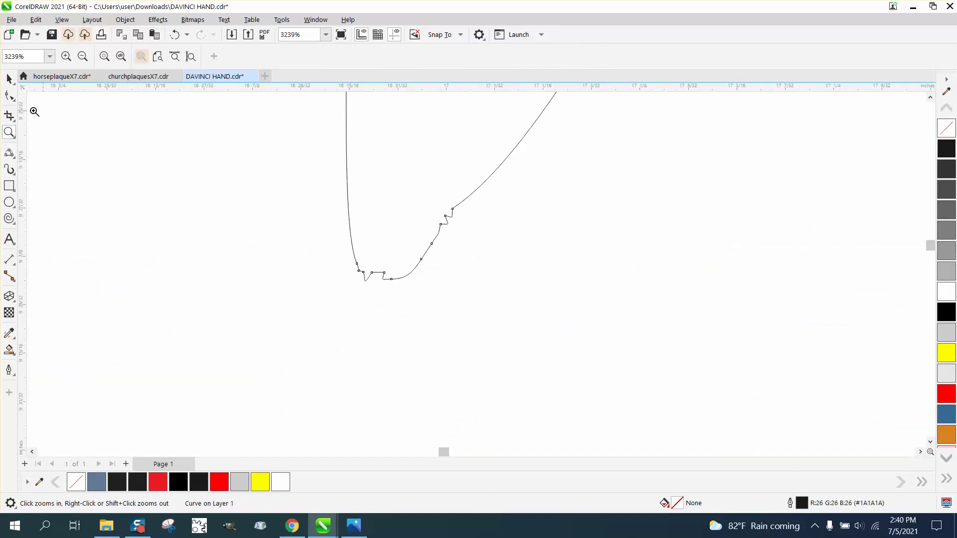
click(9, 95)
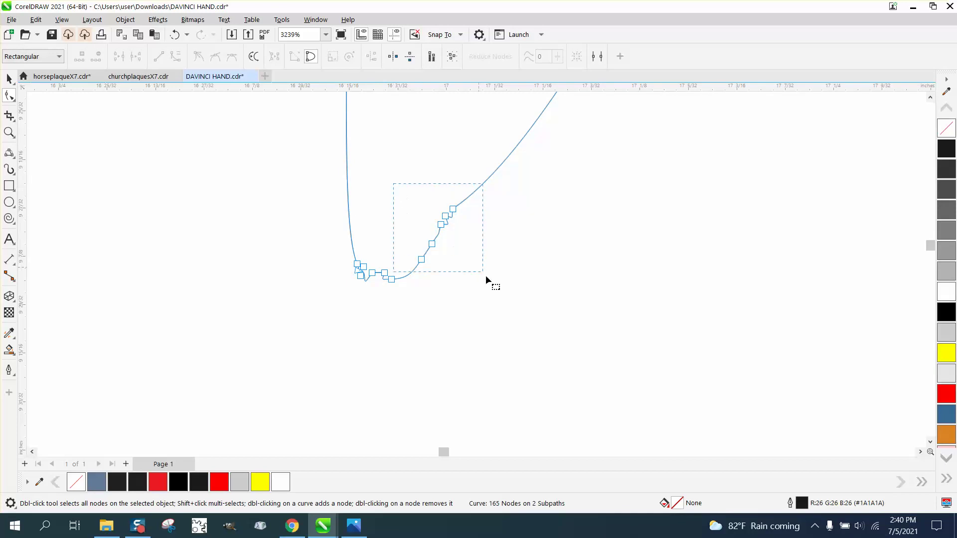
drag(485, 275, 485, 275)
key(Delete)
key(Delete)
drag(373, 283, 393, 292)
key(Delete)
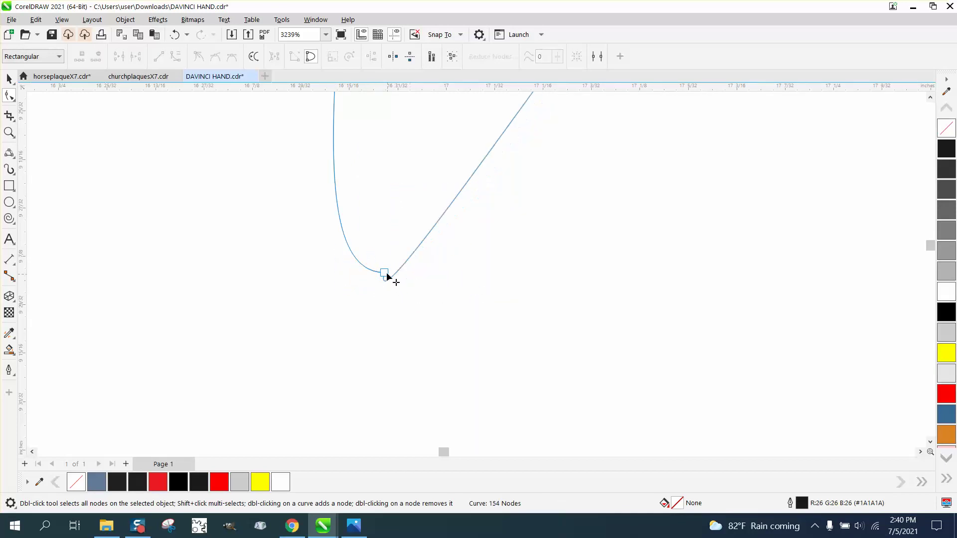
click(387, 276)
key(Delete)
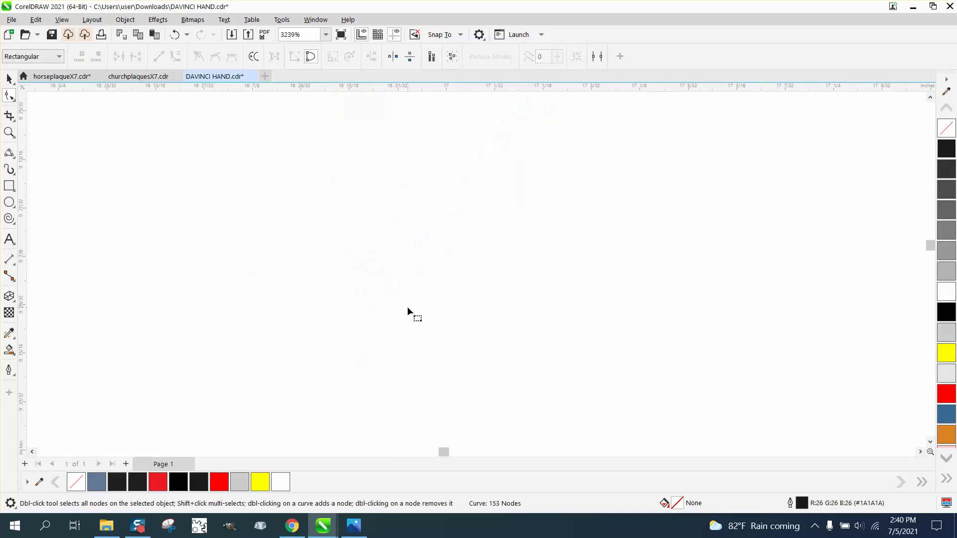
Restore the last bottom node and drag its lower handle level to round the curve's bottom.
click(174, 35)
click(390, 266)
click(384, 274)
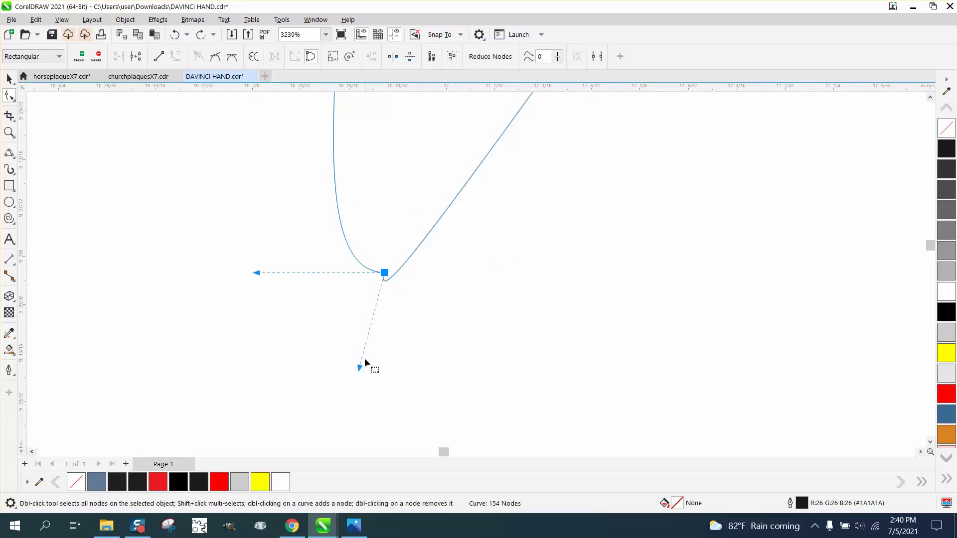
drag(360, 371, 477, 280)
Remove extra nodes on the diagonal stroke, lower diagonal and upper corner cluster.
scroll(321, 314, down, 4)
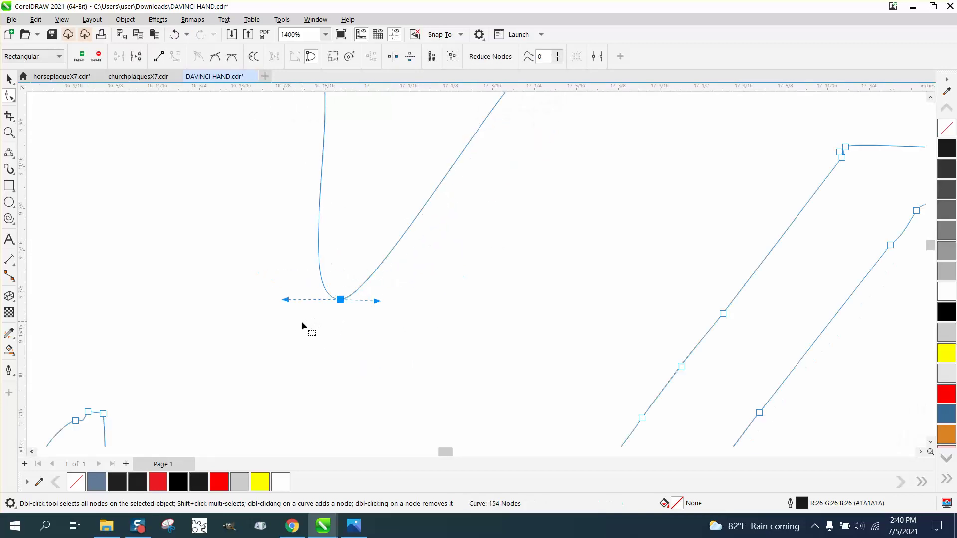
mouse_move(519, 301)
mouse_down()
mouse_move(534, 354)
mouse_move(668, 443)
mouse_up()
key(Delete)
drag(710, 252, 748, 274)
key(Delete)
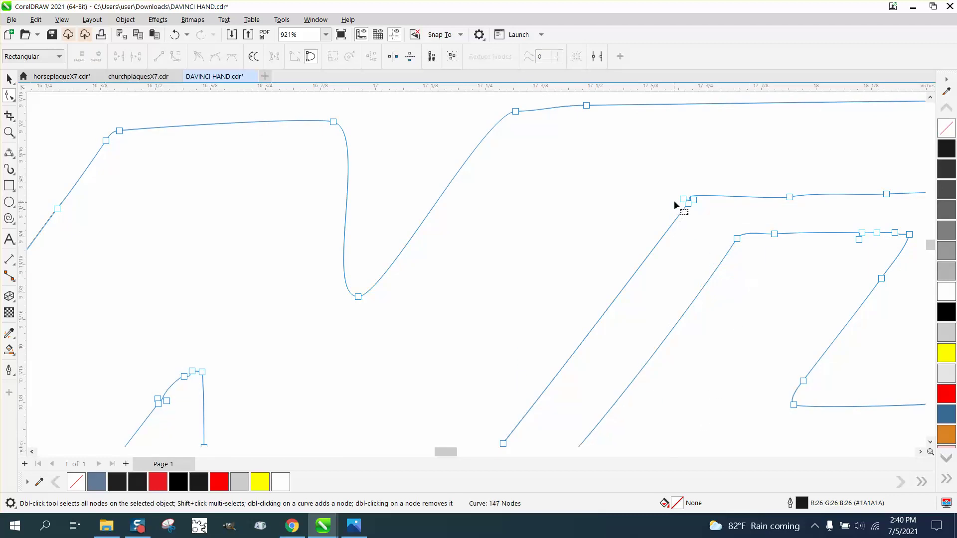
click(683, 199)
key(Delete)
Delete the right-hand node clusters, including the four nodes at the D's upper right.
drag(806, 252, 805, 250)
key(Delete)
drag(846, 175, 899, 244)
key(Delete)
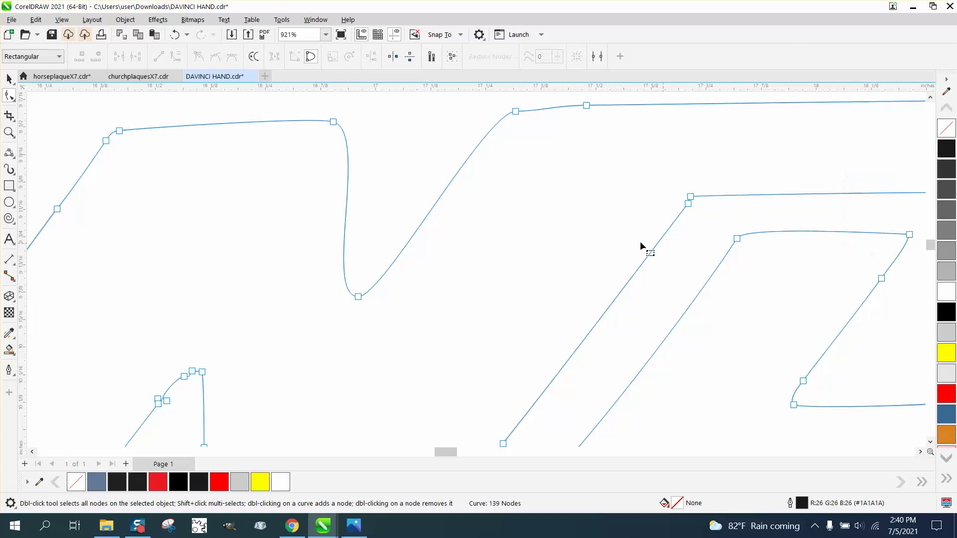
scroll(641, 243, down, 2)
drag(856, 209, 917, 232)
key(Delete)
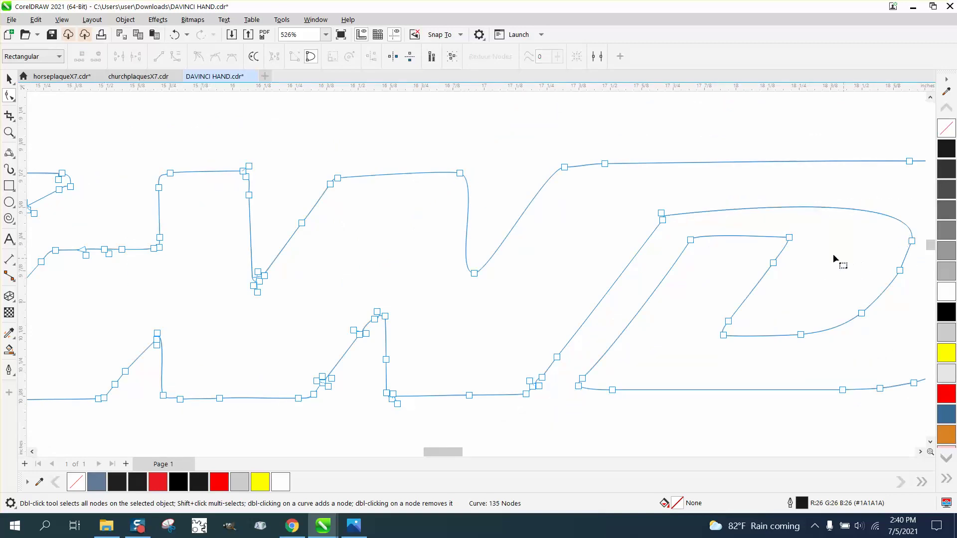
Restore the D's corner nodes, zoom in there, and delete the three kink nodes.
click(174, 34)
click(9, 133)
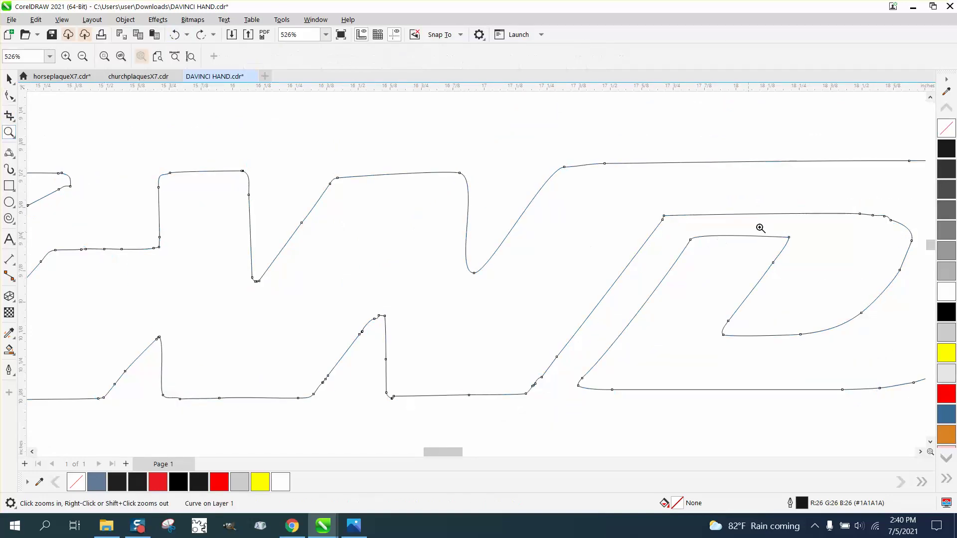
drag(821, 206, 880, 241)
click(9, 96)
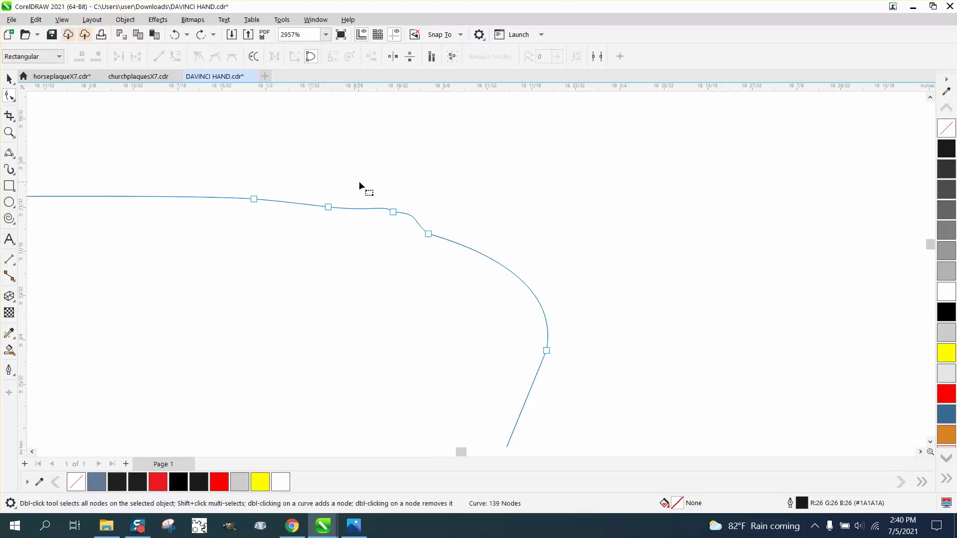
drag(438, 251, 441, 253)
key(Delete)
Delete the stray nodes and clusters along the D's curve and lower edge.
scroll(566, 304, down, 5)
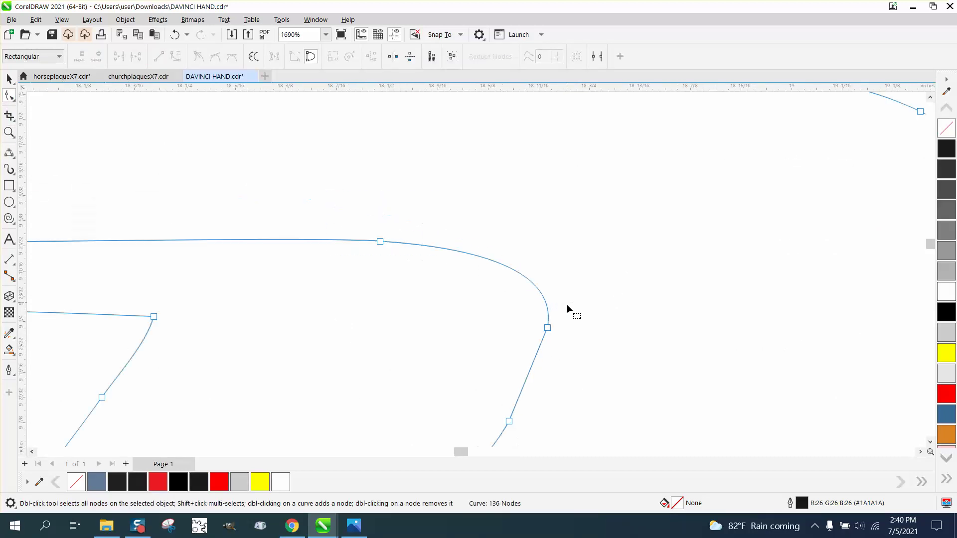
click(544, 363)
key(Delete)
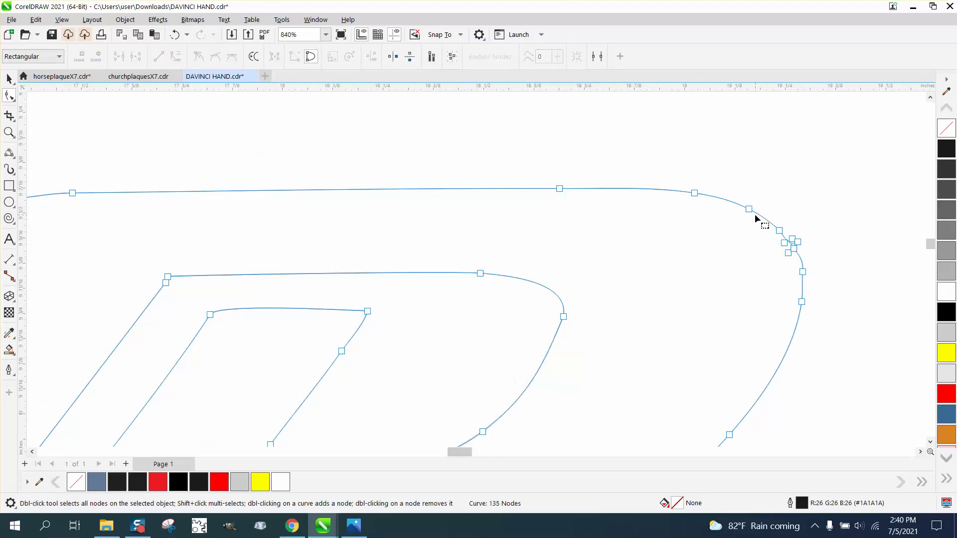
drag(761, 220, 822, 269)
key(Delete)
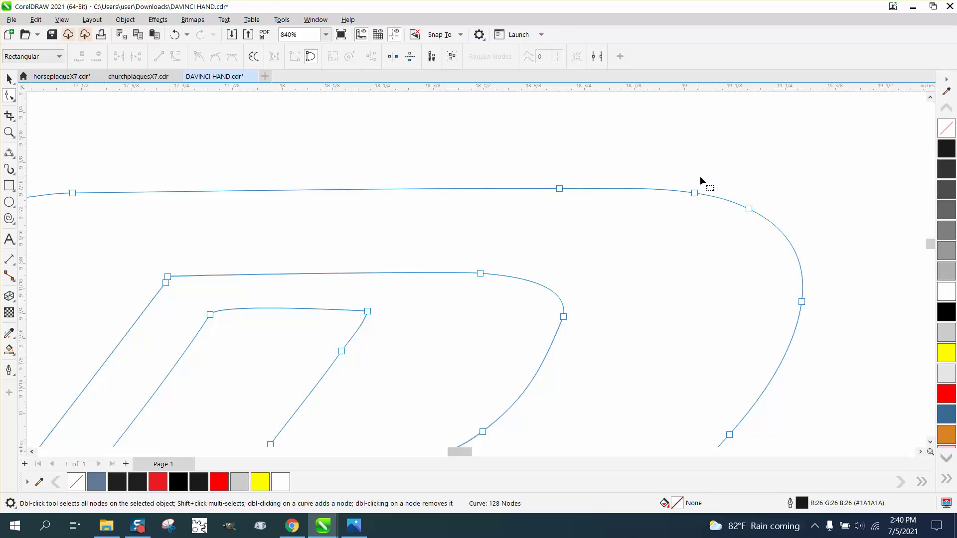
drag(845, 319, 847, 328)
key(Delete)
scroll(673, 244, down, 3)
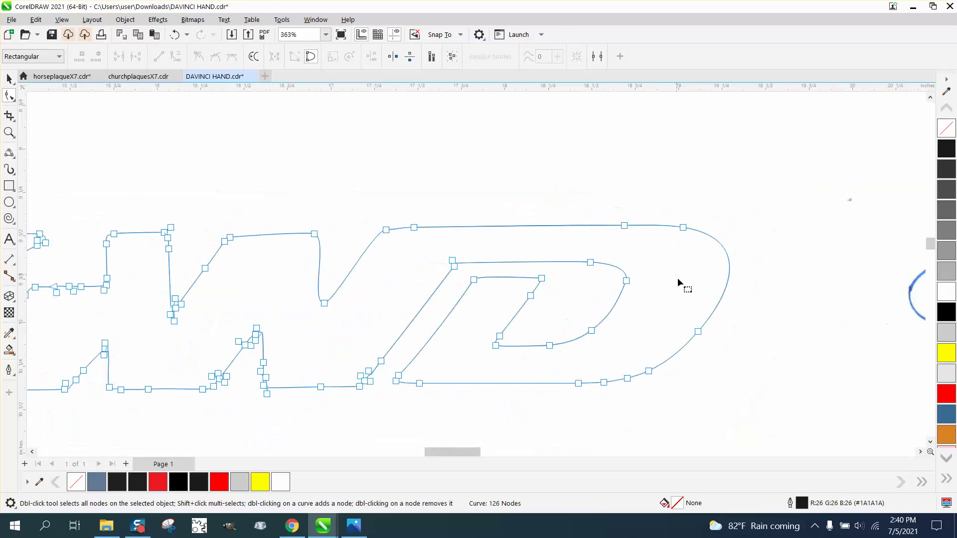
drag(596, 401, 596, 402)
key(Delete)
Zoom in on the small left peak and delete the two tip nodes and two slope nodes.
click(9, 132)
drag(85, 337, 164, 373)
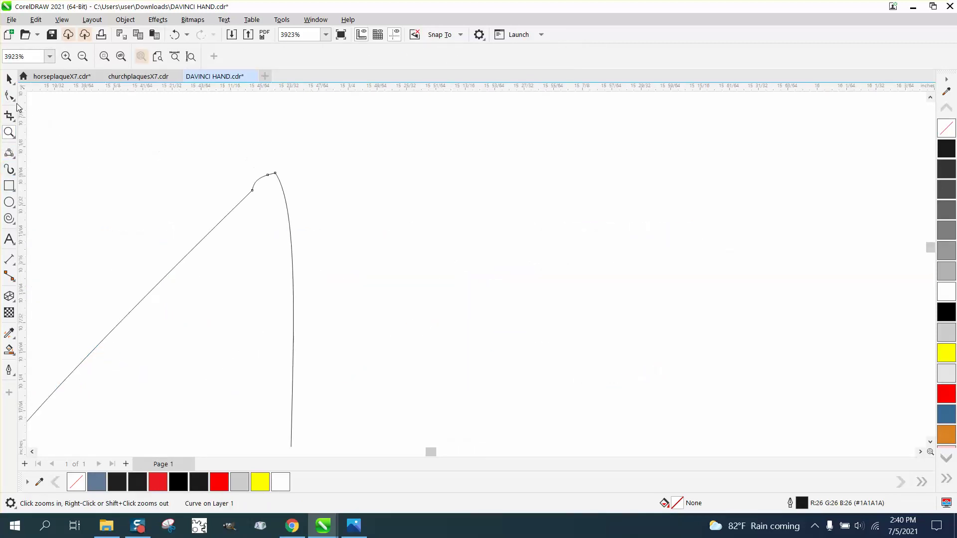
click(9, 95)
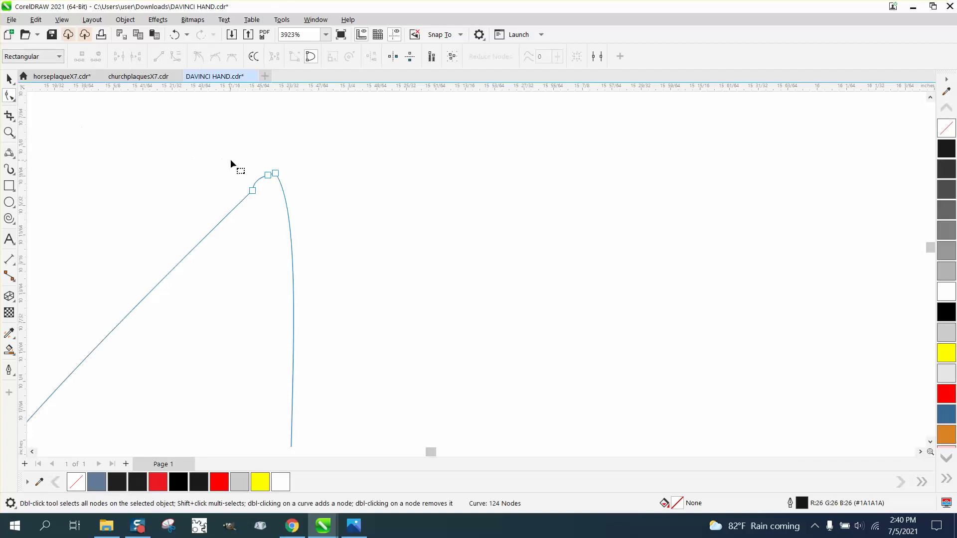
drag(261, 197, 269, 202)
key(Delete)
scroll(351, 211, down, 3)
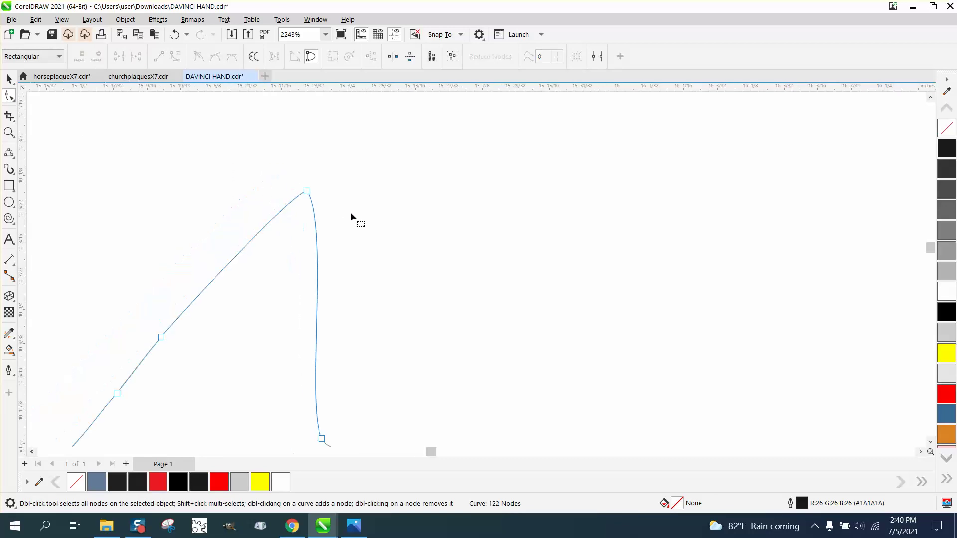
drag(252, 273, 199, 323)
key(Delete)
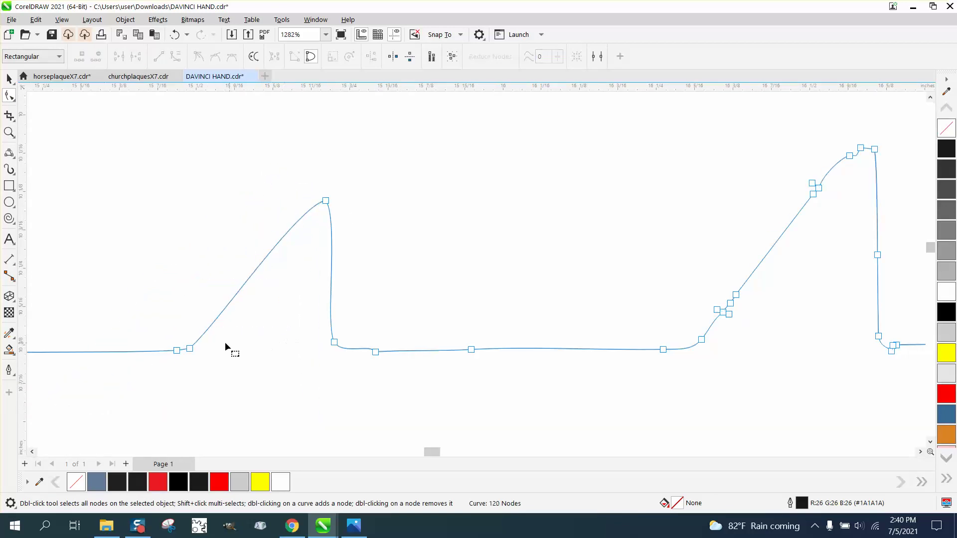
Remove the two right-slope node clusters and the nodes below the right peak and on the vertical stroke.
drag(533, 375, 535, 374)
key(Delete)
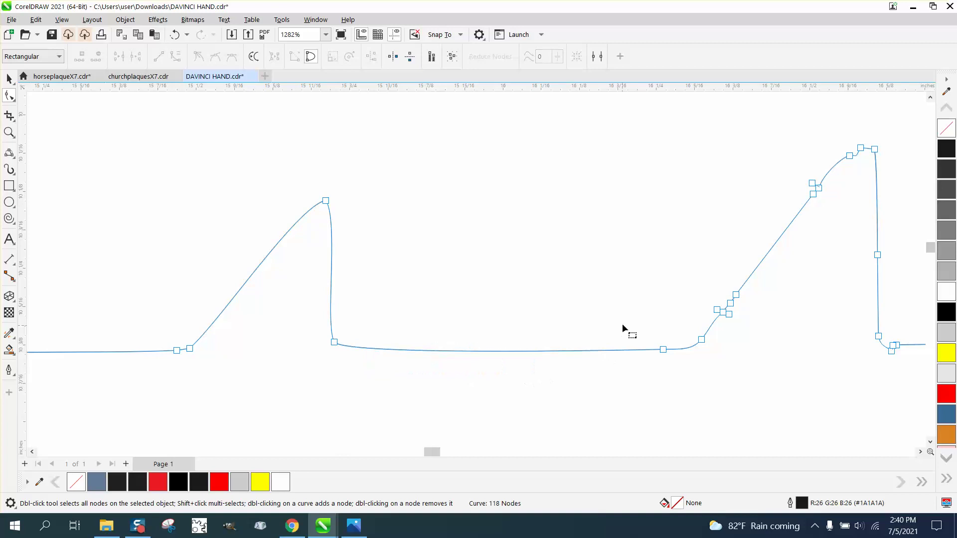
drag(699, 288, 806, 315)
key(Delete)
drag(799, 170, 854, 223)
key(Delete)
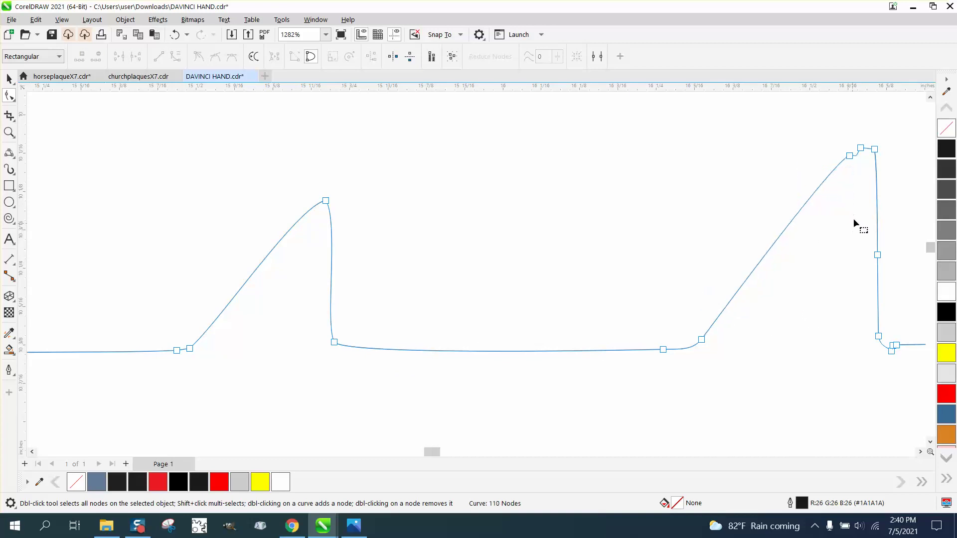
double_click(850, 156)
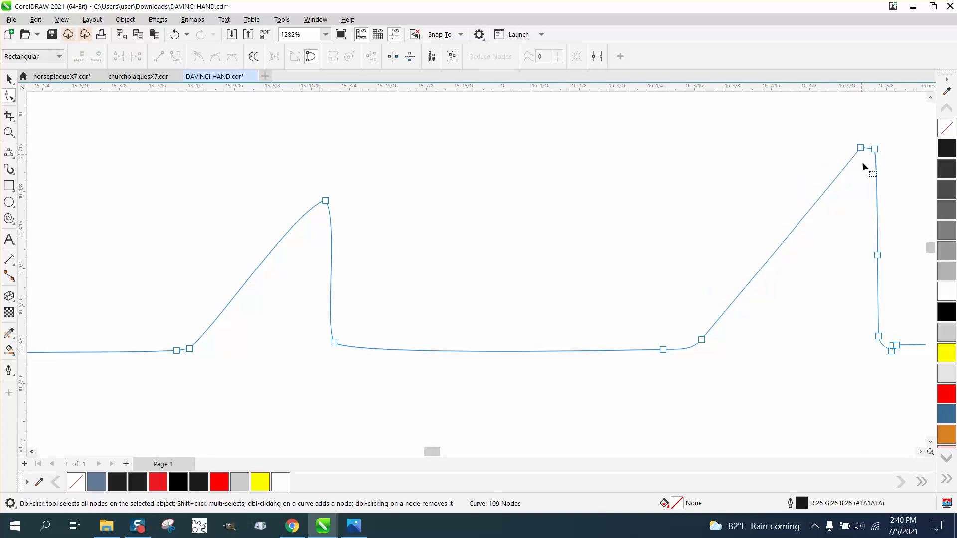
double_click(877, 254)
scroll(717, 311, down, 3)
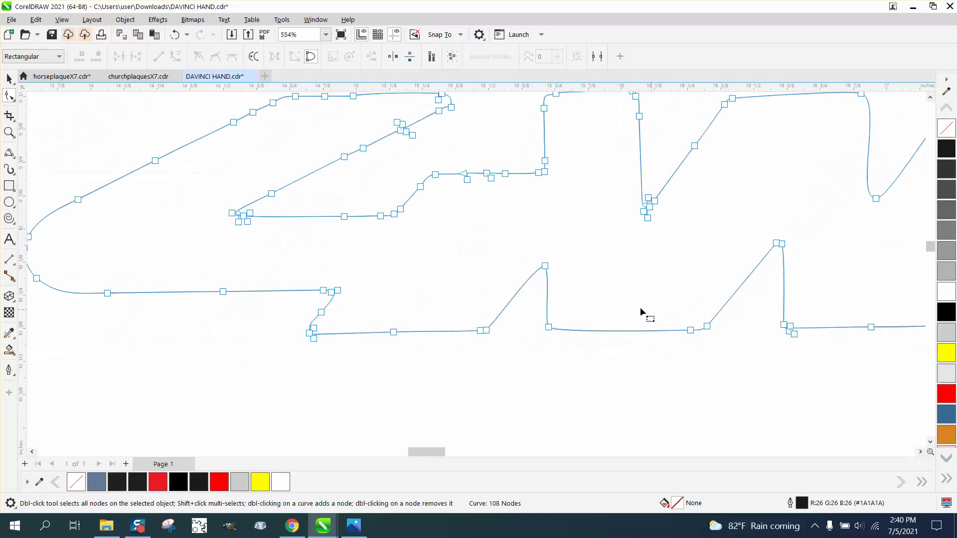
Zoom in on the left cluster and delete the left-tip nodes, stray tip node and bottom-line extras.
click(9, 133)
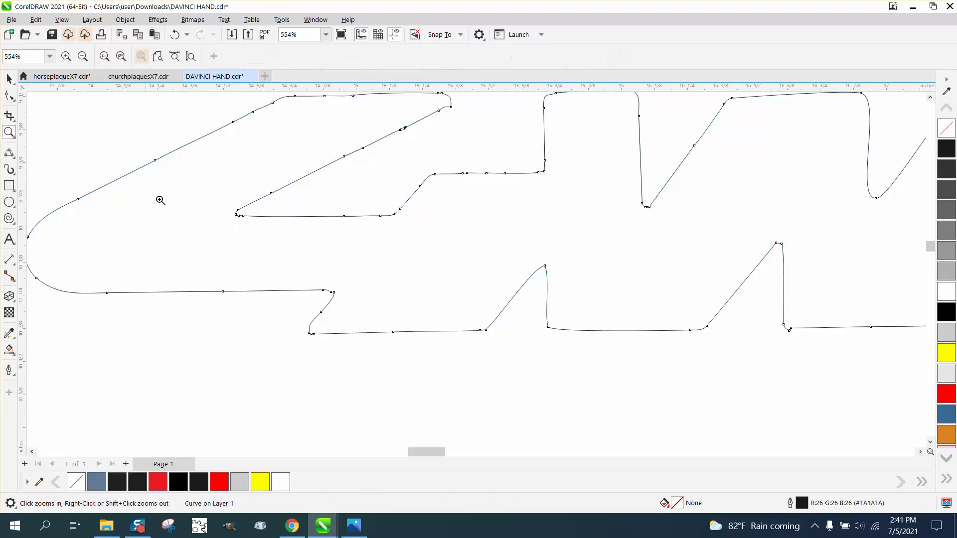
drag(181, 198, 304, 233)
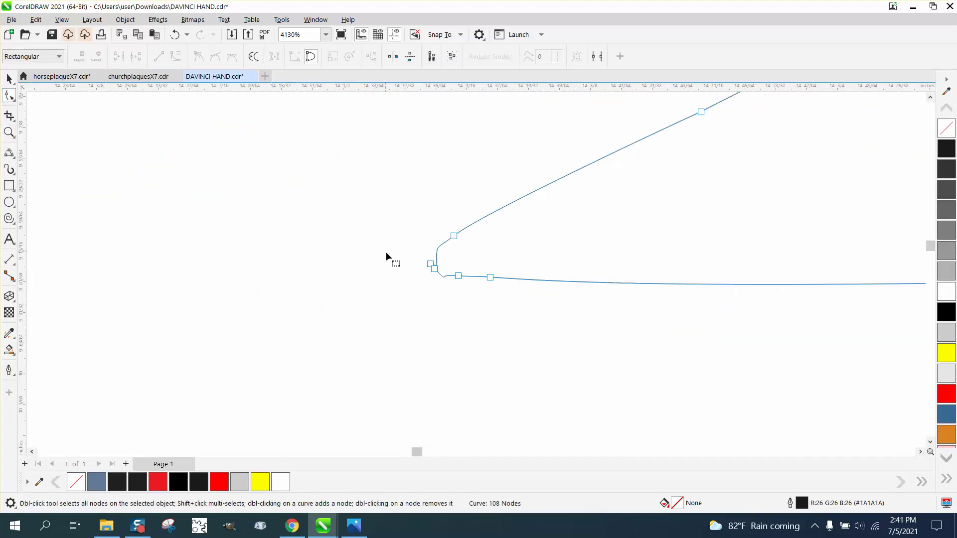
drag(434, 277, 451, 287)
key(Delete)
drag(510, 284, 509, 285)
key(Delete)
scroll(443, 271, down, 4)
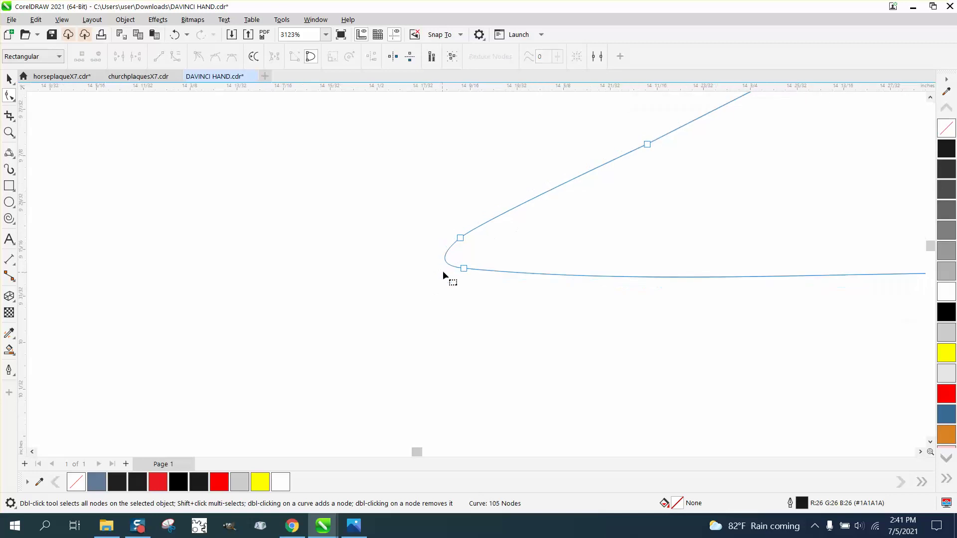
scroll(479, 268, down, 2)
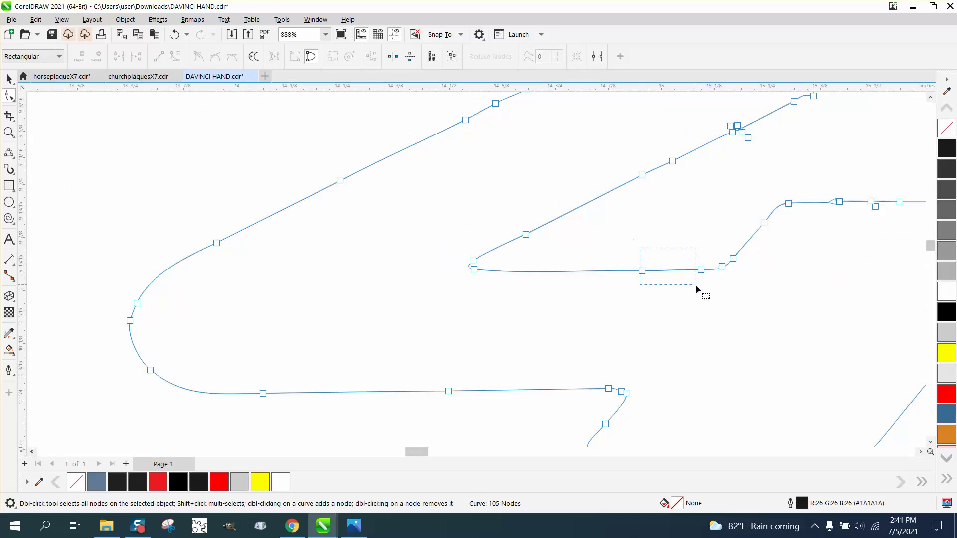
drag(695, 285, 702, 287)
key(Delete)
Delete the surplus nodes at the corner, along the left diagonal, lower-left line and bottom line.
drag(651, 160, 794, 175)
drag(765, 122, 621, 211)
key(Delete)
key(Delete)
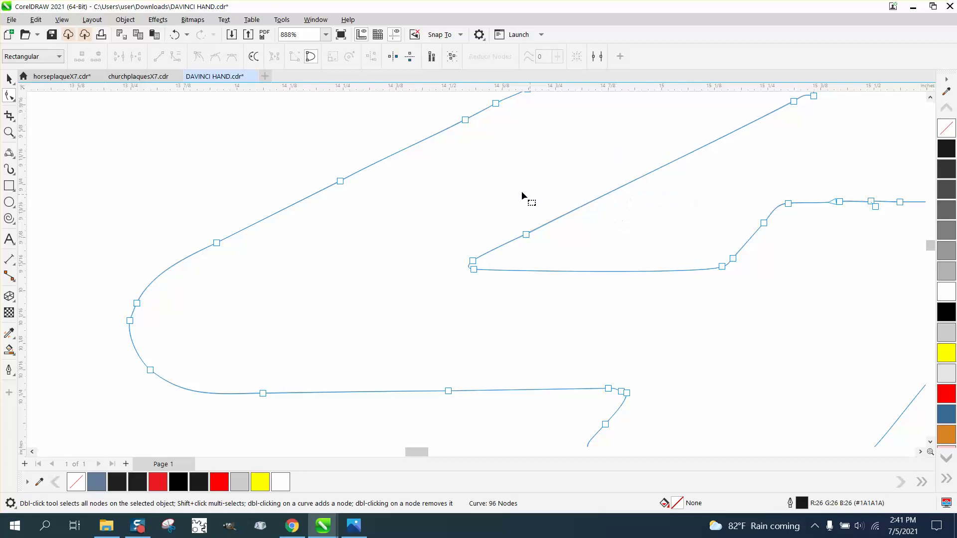
scroll(521, 190, down, 2)
drag(509, 120, 293, 255)
key(Delete)
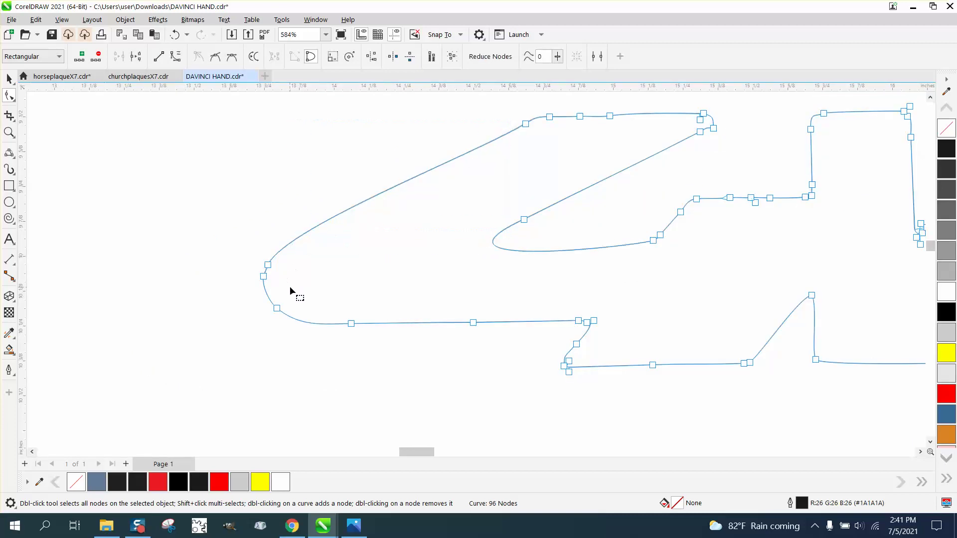
drag(502, 348, 503, 349)
key(Delete)
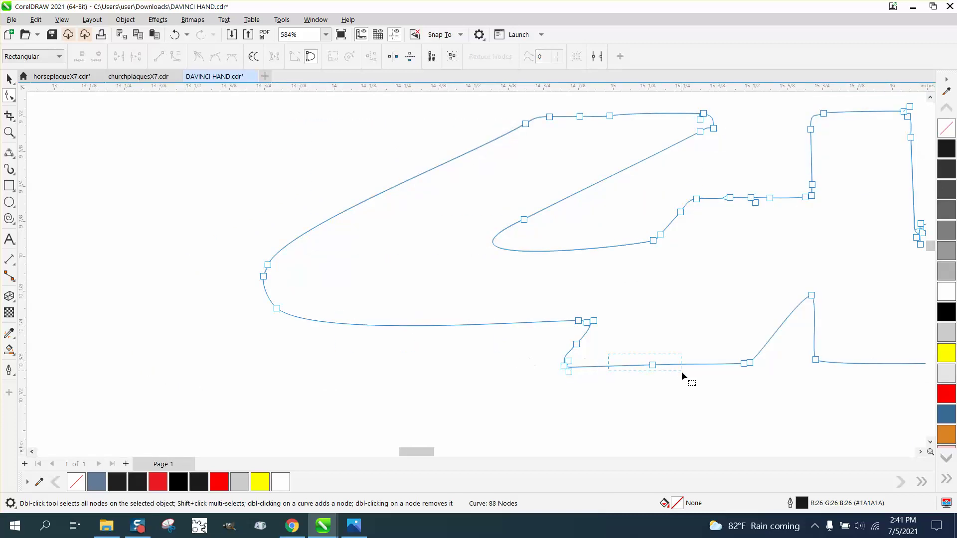
drag(680, 372, 681, 373)
key(Delete)
drag(788, 210, 786, 210)
Remove the crowded upper-corner nodes, three top-curve nodes, two corner nodes and a diagonal node.
key(Delete)
drag(694, 108, 707, 135)
key(Delete)
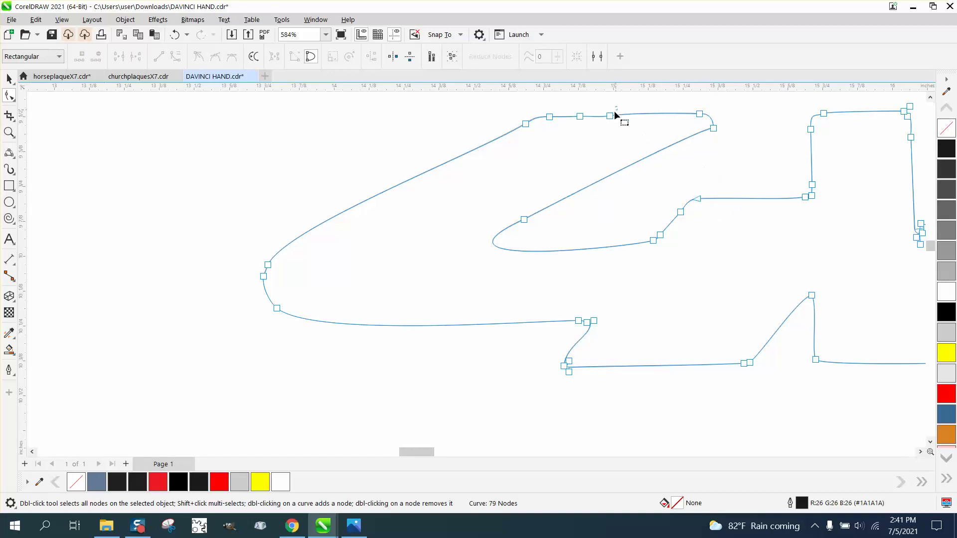
drag(549, 127, 550, 130)
key(Delete)
scroll(374, 184, down, 2)
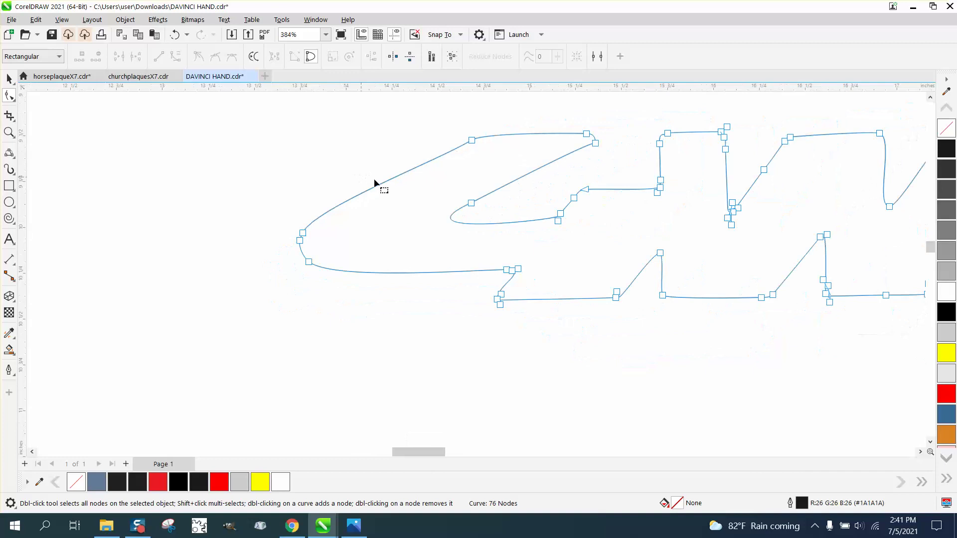
drag(717, 118, 792, 197)
key(Delete)
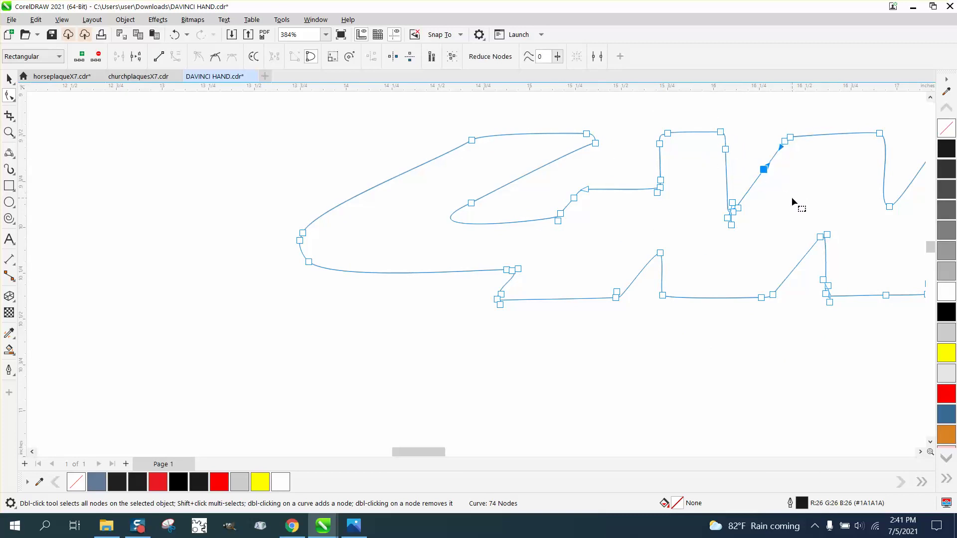
key(Delete)
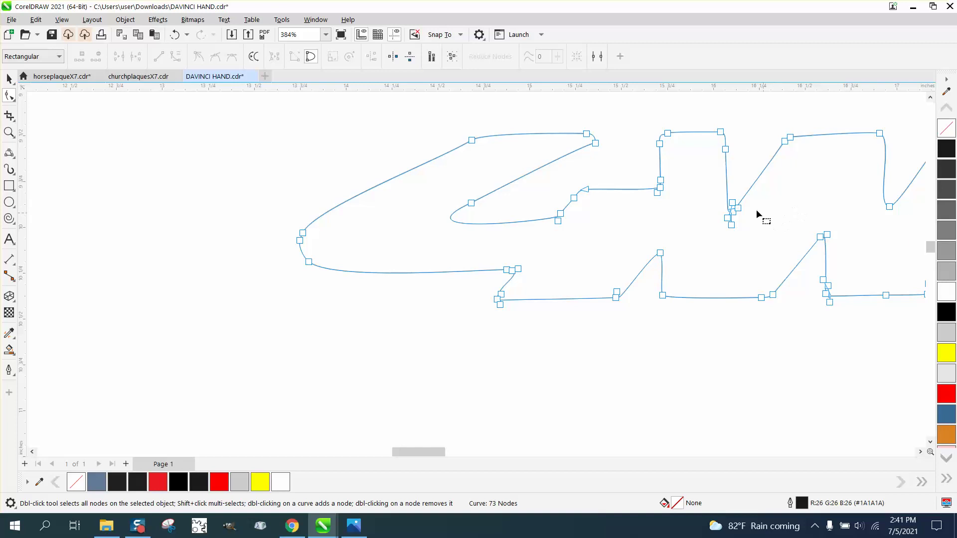
Zoom in on the curve's bottom bend and delete its three crowded nodes.
click(9, 132)
drag(708, 198, 767, 238)
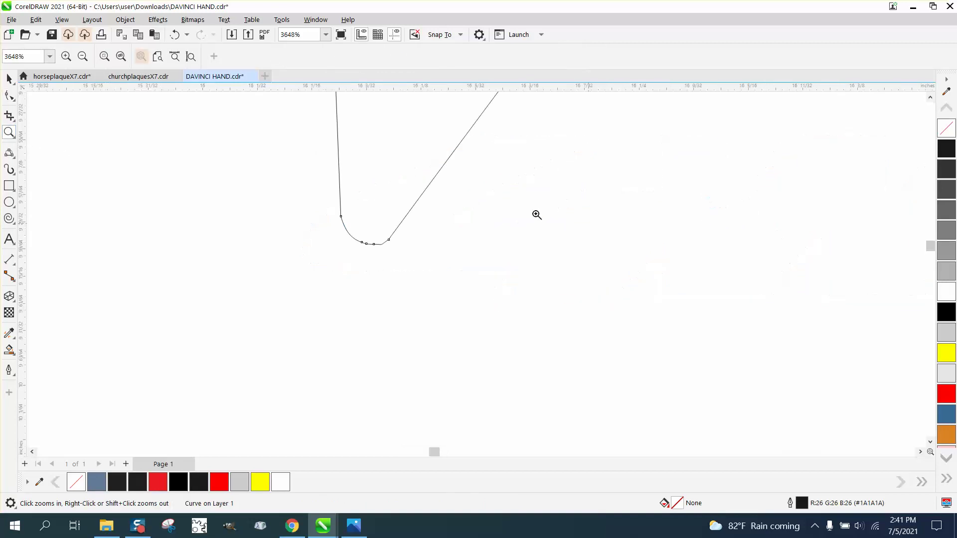
click(9, 96)
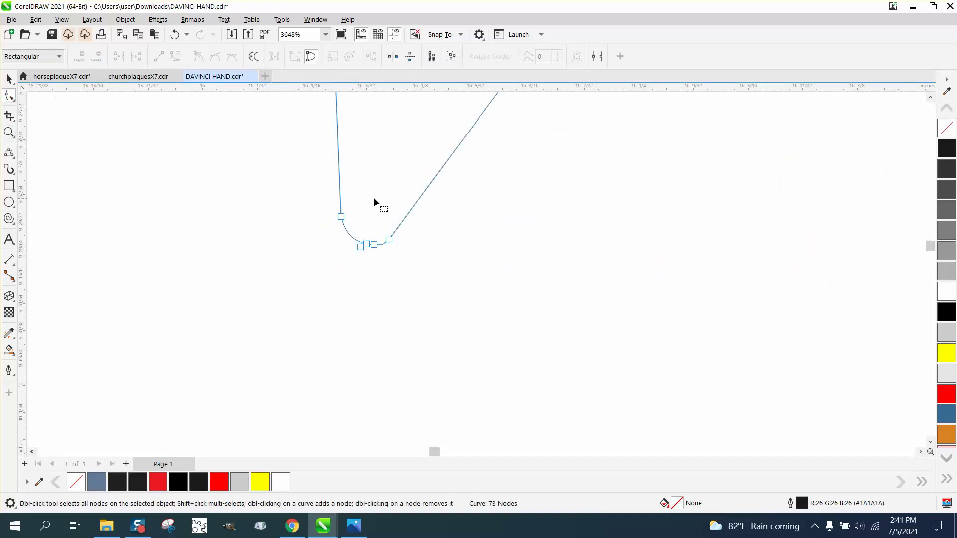
drag(378, 256, 379, 256)
key(Delete)
scroll(379, 276, down, 7)
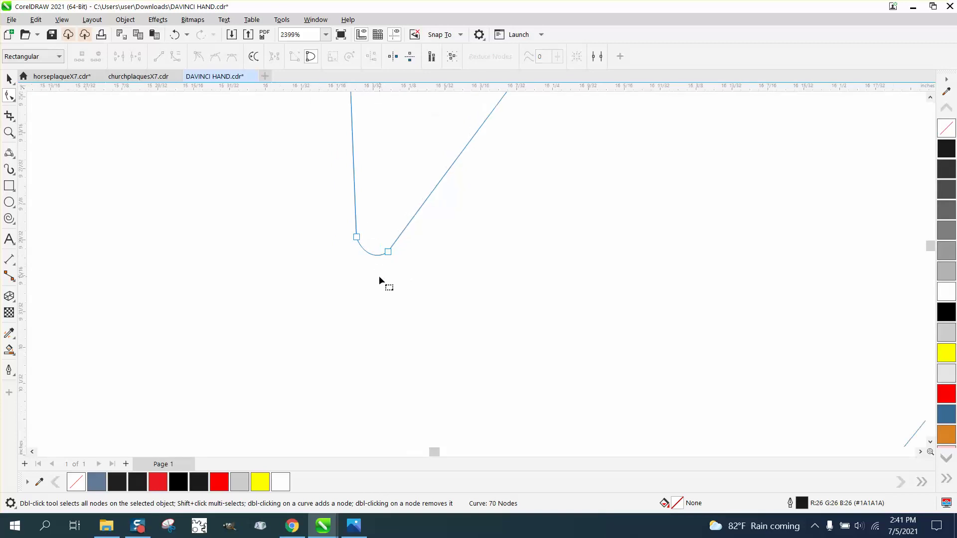
scroll(571, 295, down, 1)
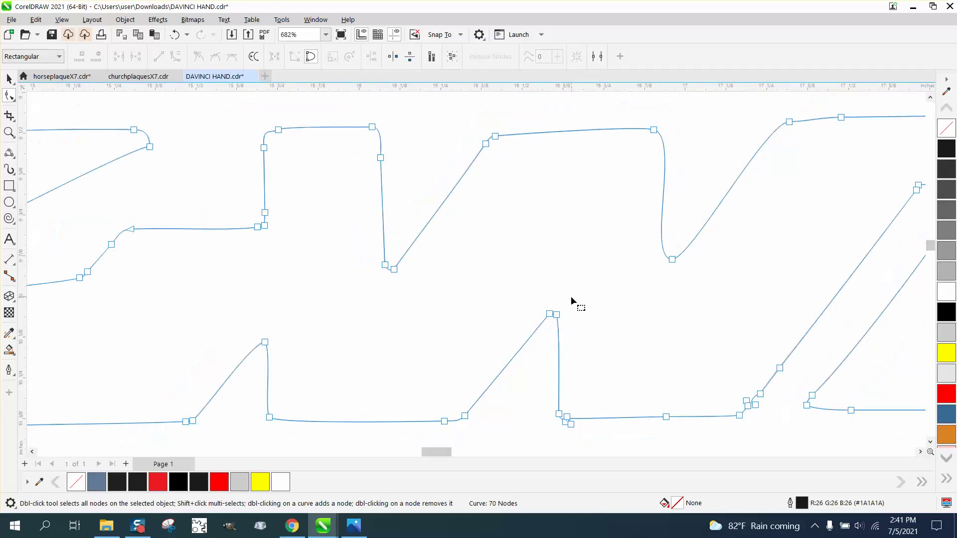
Zoom in on the lower-right outline and delete the small bump's nodes to straighten it.
click(9, 132)
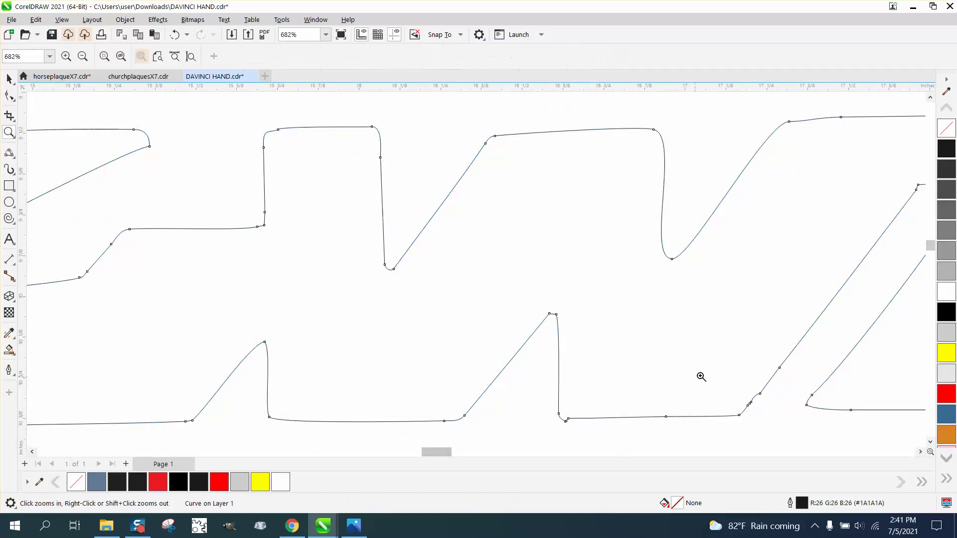
drag(701, 377, 816, 466)
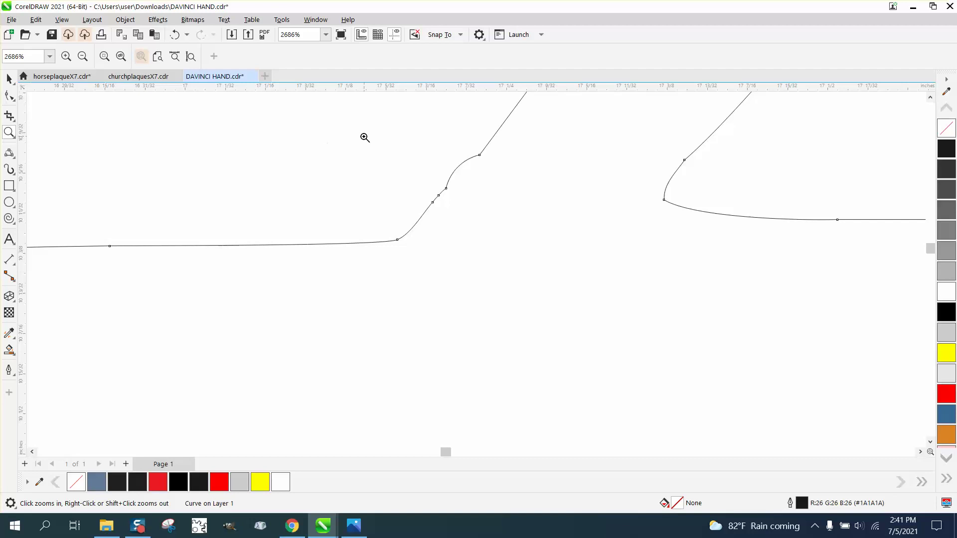
click(7, 98)
drag(332, 143, 498, 220)
key(Delete)
scroll(510, 230, down, 4)
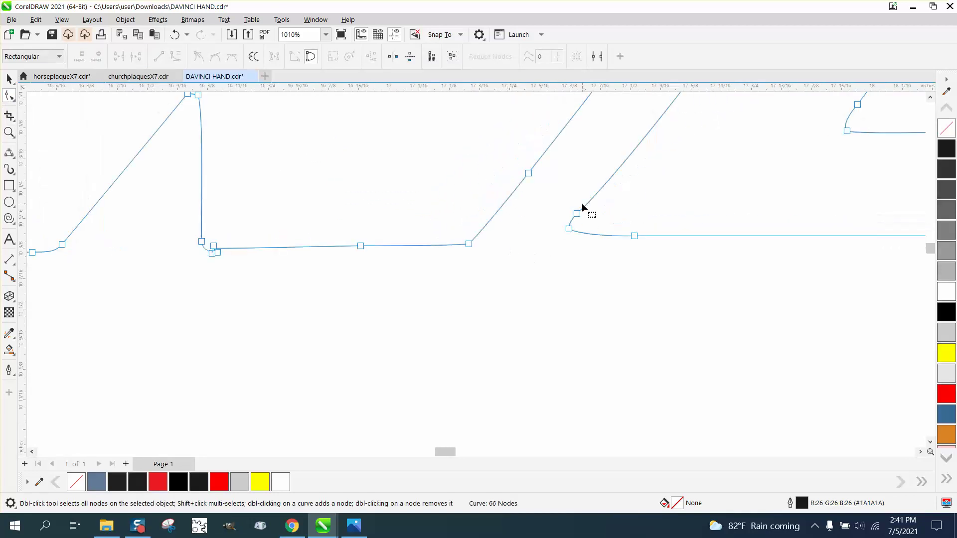
scroll(583, 205, down, 4)
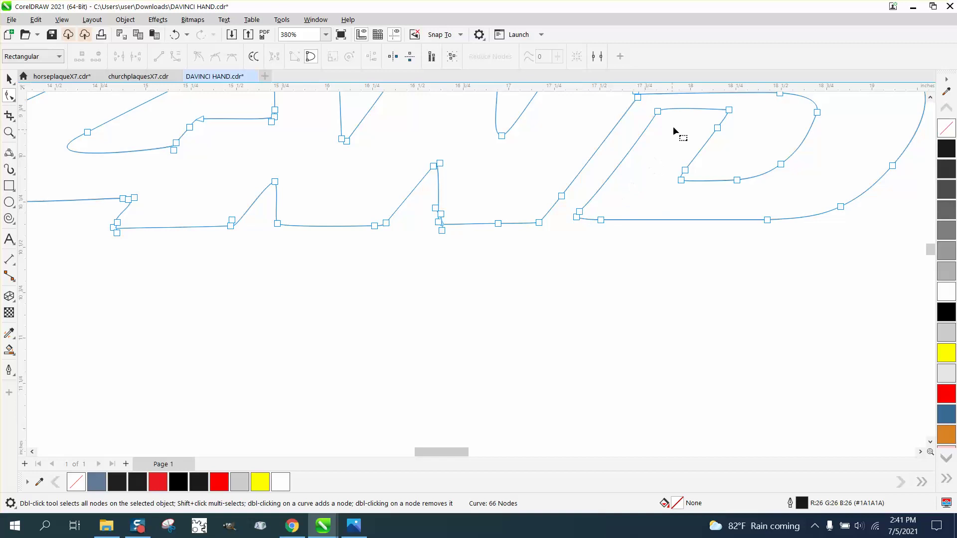
Delete the two extra nodes inside the D, then zoom in on the W.
drag(734, 176, 734, 177)
key(Delete)
scroll(397, 365, down, 1)
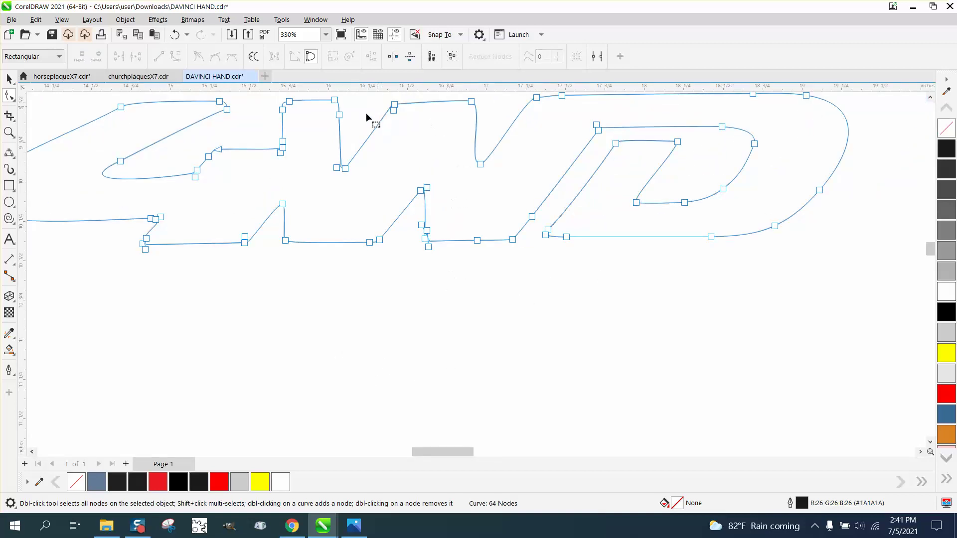
click(9, 132)
scroll(442, 242, down, 2)
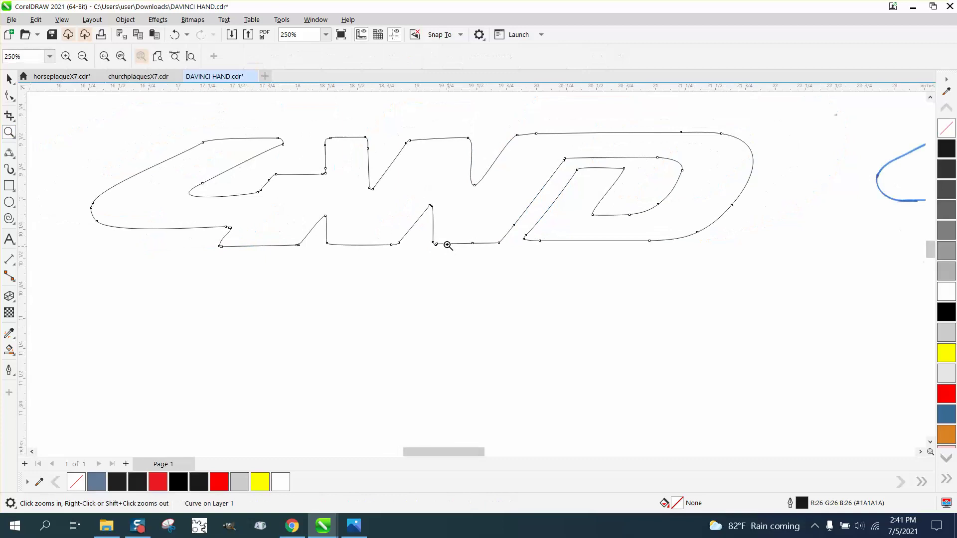
drag(354, 135, 464, 204)
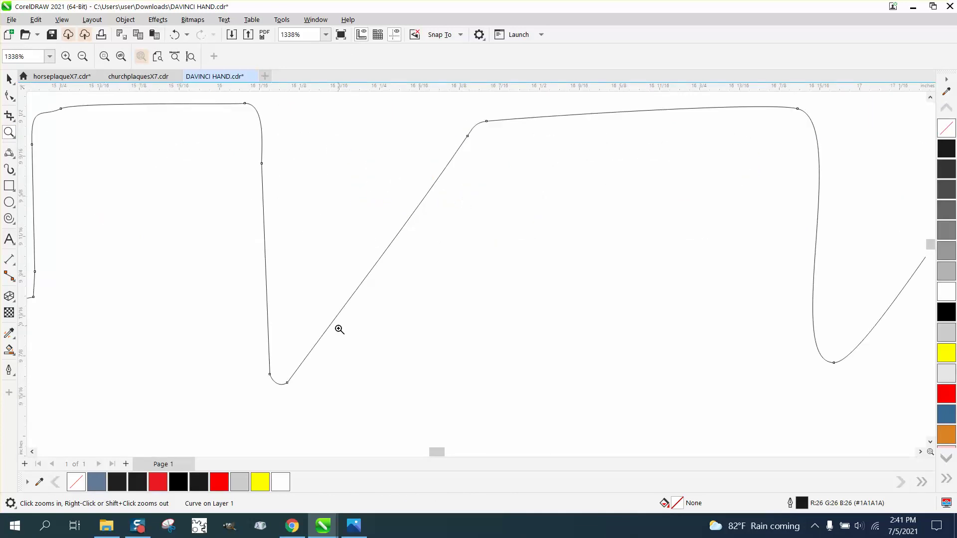
Turn the W's diagonal, between its top and bottom nodes, into a straight line.
click(9, 96)
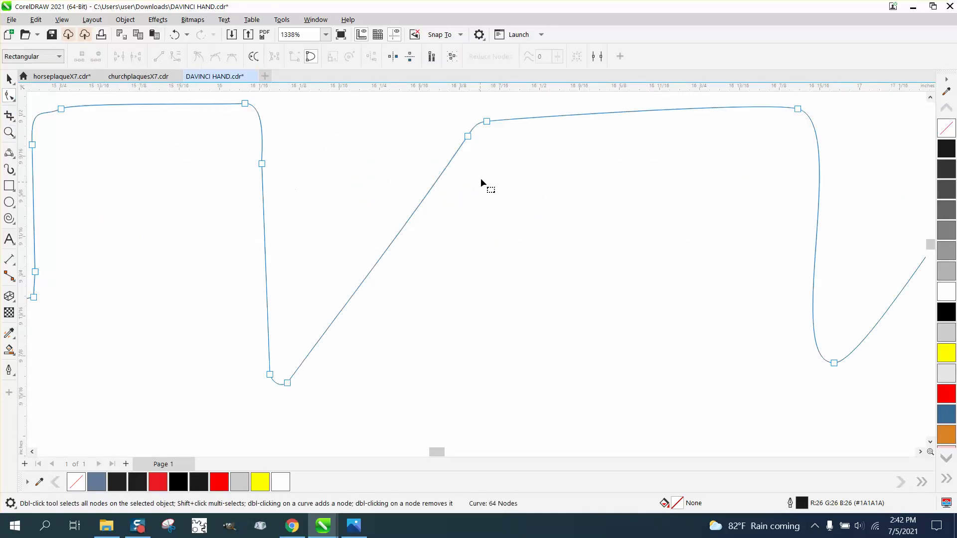
click(468, 137)
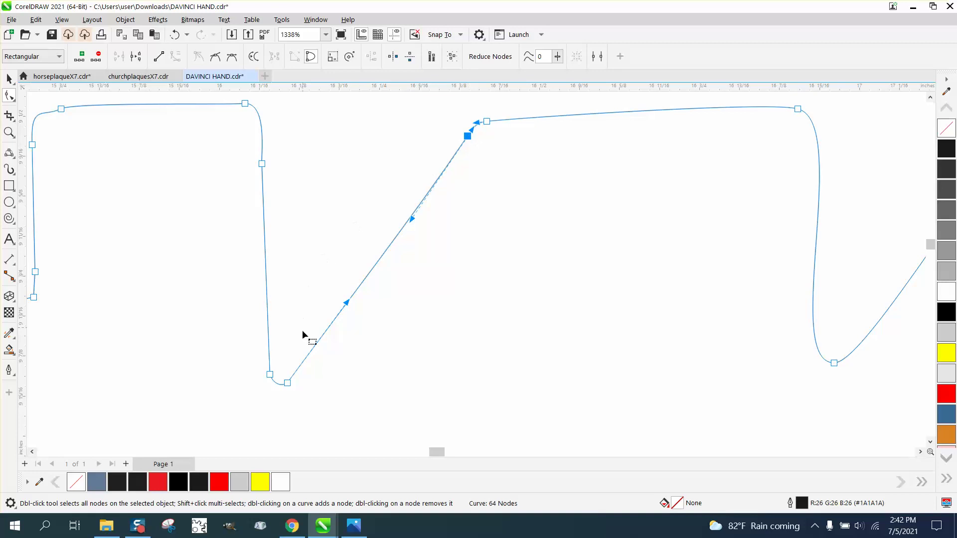
shift+click(288, 384)
right_click(288, 384)
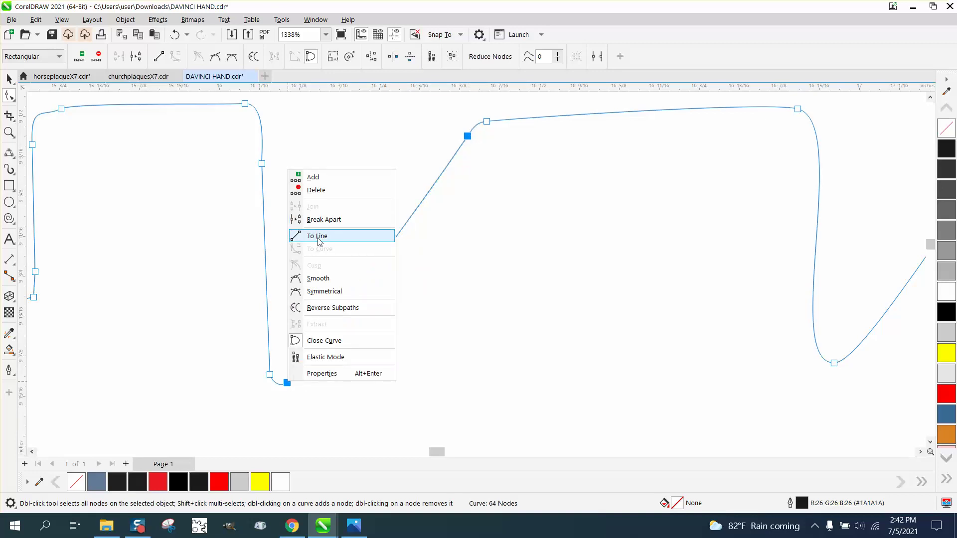
click(317, 236)
Delete the extra node at the diagonal's top corner and reshape that corner.
scroll(531, 276, down, 2)
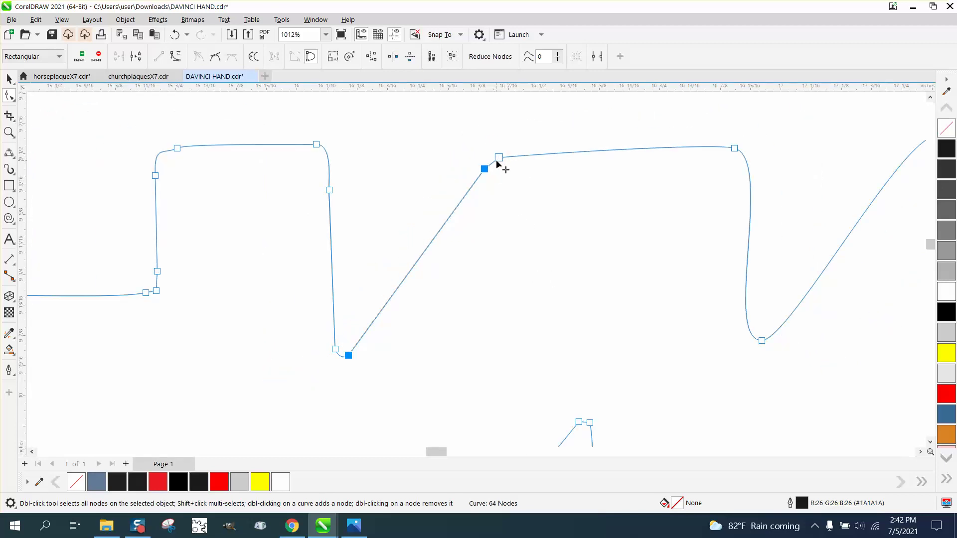
click(8, 132)
drag(449, 132, 612, 226)
click(9, 95)
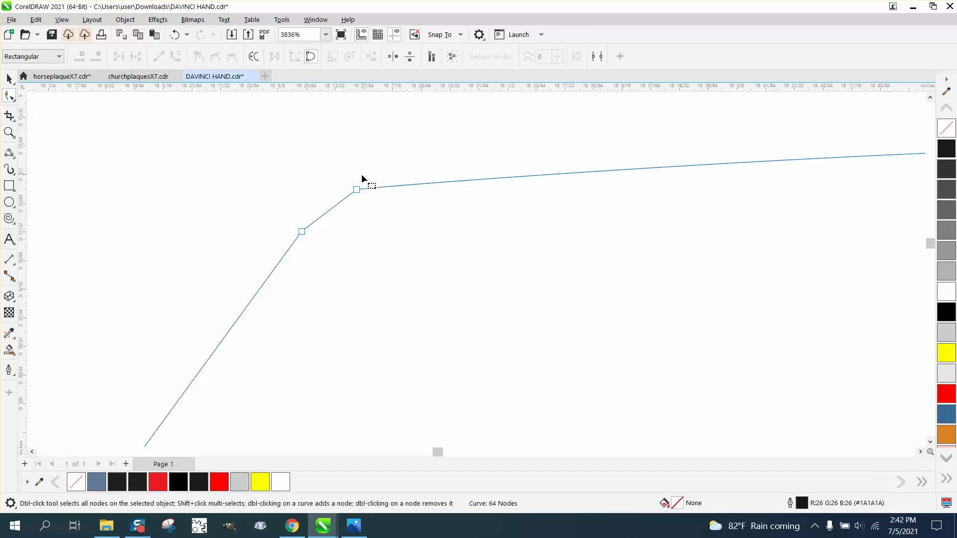
click(355, 190)
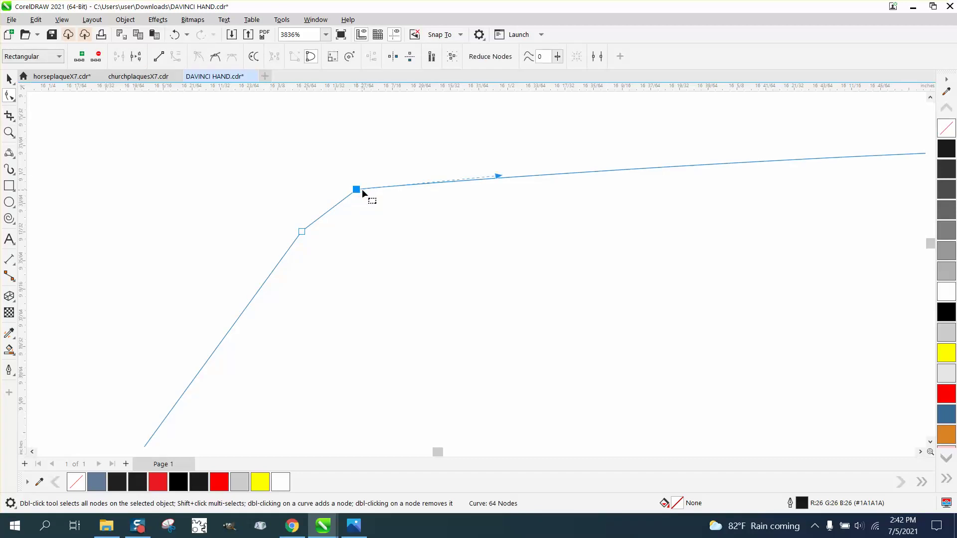
key(Delete)
scroll(364, 189, down, 4)
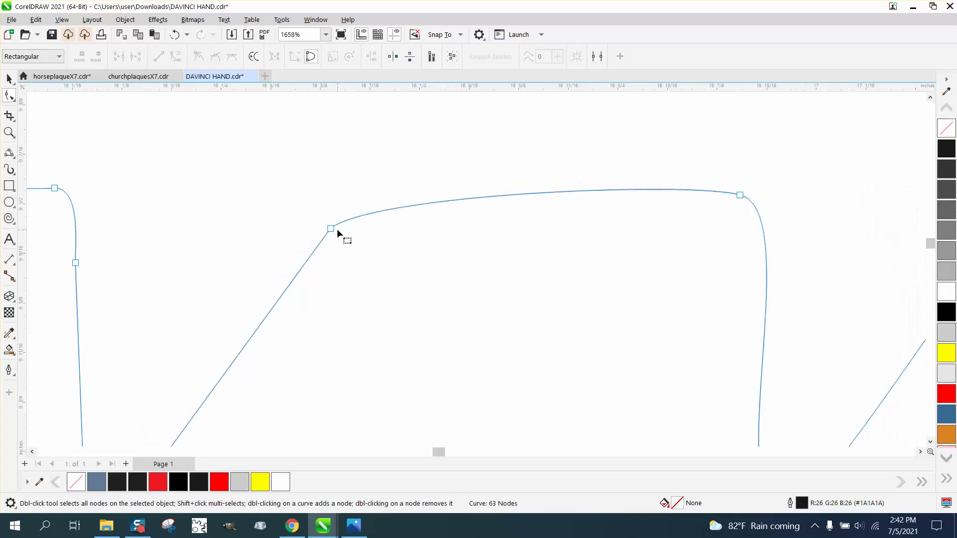
drag(338, 230, 348, 217)
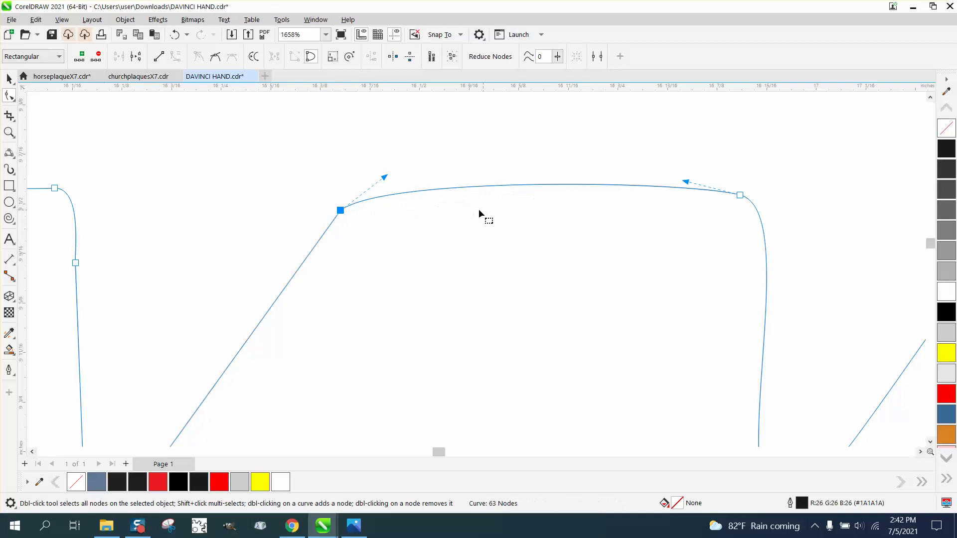
drag(385, 177, 389, 184)
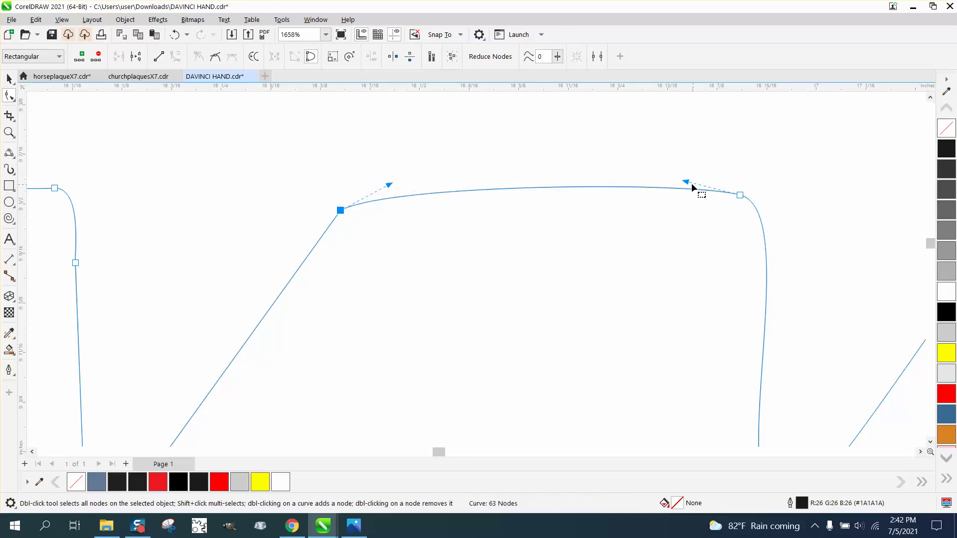
Delete the stray node on the outline, leaving the curve at 62 nodes.
click(691, 187)
scroll(430, 204, down, 3)
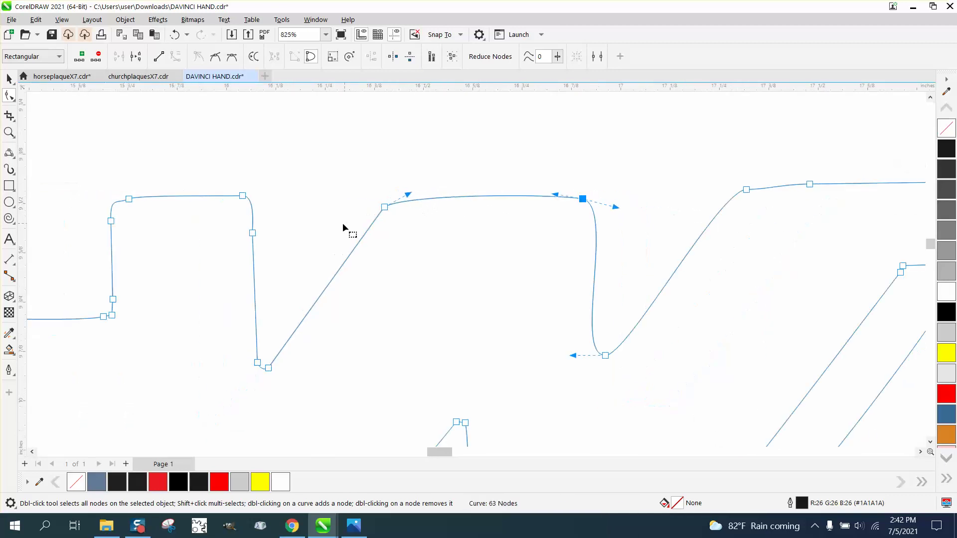
drag(154, 273, 107, 311)
key(Delete)
scroll(174, 277, down, 1)
scroll(167, 274, down, 5)
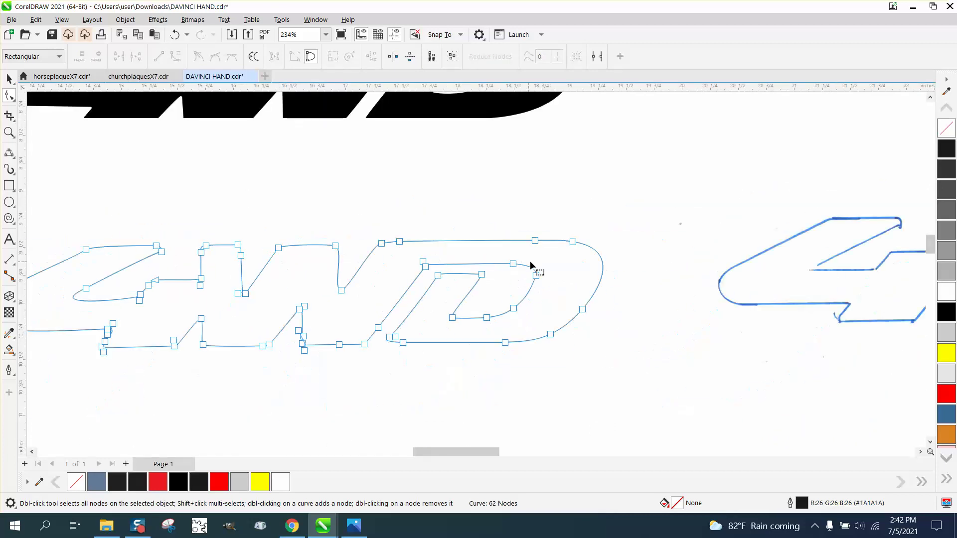
Move the blue 4WD bitmap onto the black outline and roughly align it.
click(9, 78)
scroll(708, 250, up, 3)
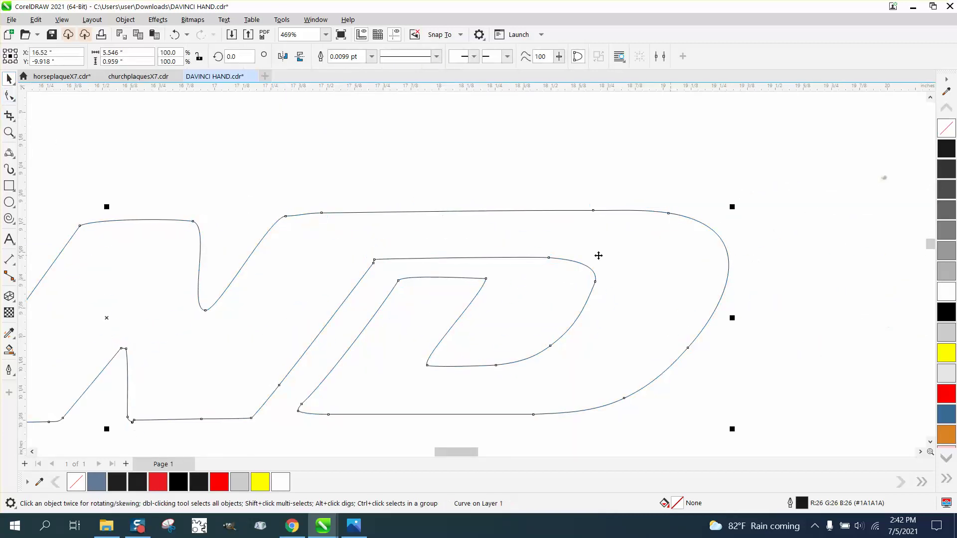
scroll(598, 255, down, 3)
drag(874, 268, 193, 268)
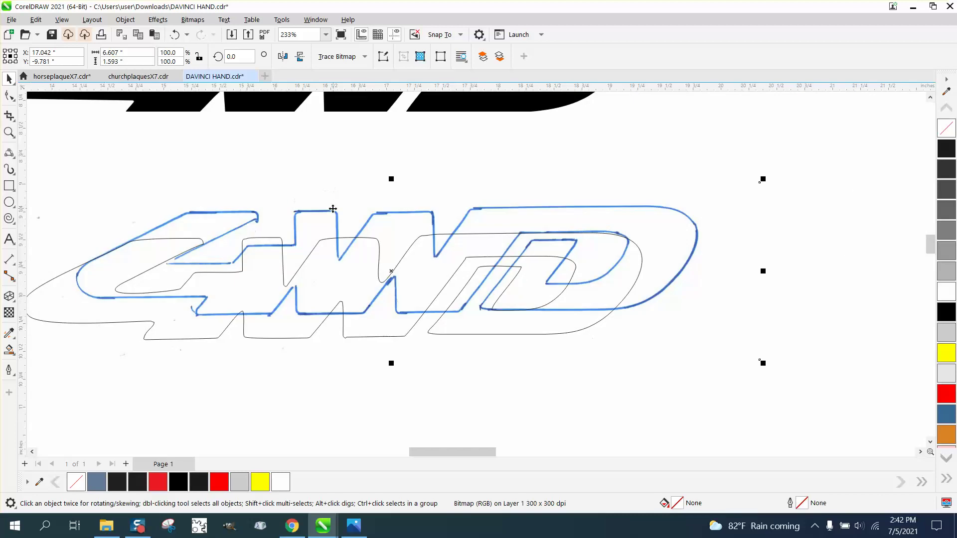
drag(333, 209, 284, 232)
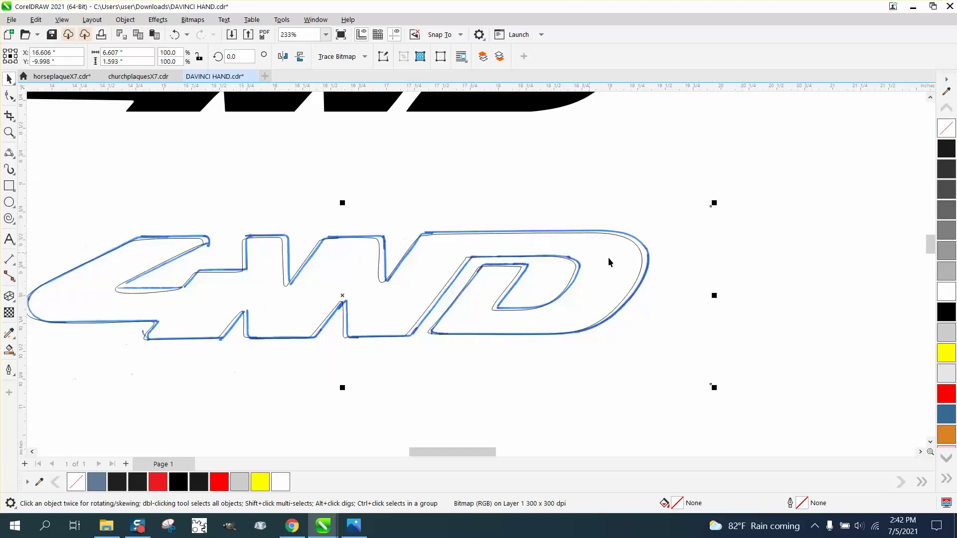
click(862, 251)
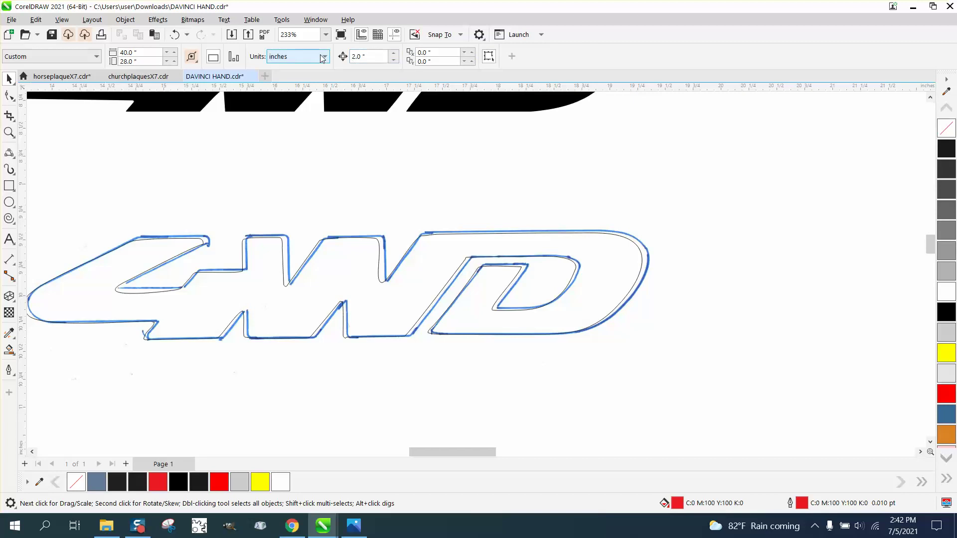
Set the nudge distance to 0.001" and nudge the bitmap left to X 16.562".
drag(381, 56, 336, 60)
text(.)
click(668, 218)
key(Left)
key(Left)
key(Left)
key(Left)
key(Left)
key(Left)
key(Left)
key(Left)
key(Left)
key(Left)
key(Left)
key(Left)
key(Left)
key(Left)
key(Left)
key(Left)
key(Left)
key(Left)
key(Left)
key(Left)
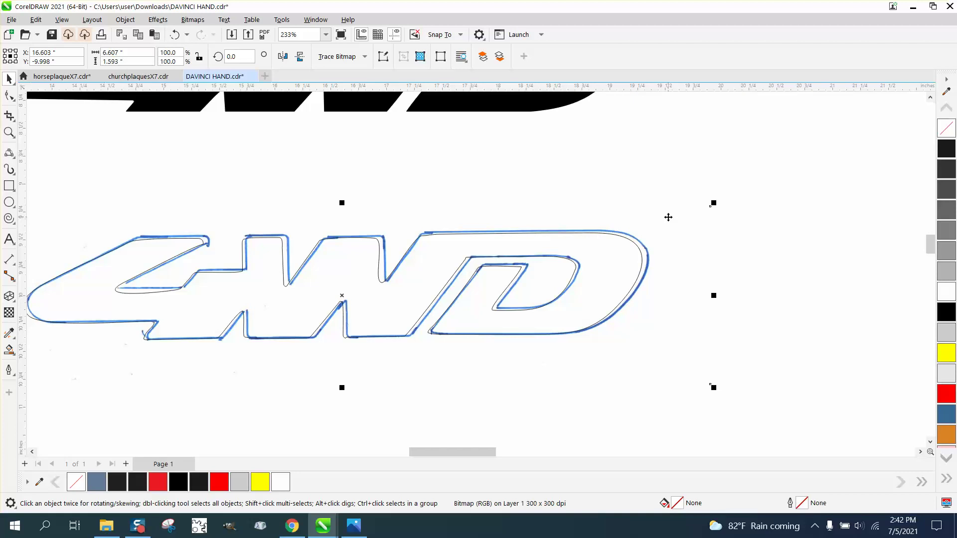
key(Left)
key(Left)
key(Left)
key(Left)
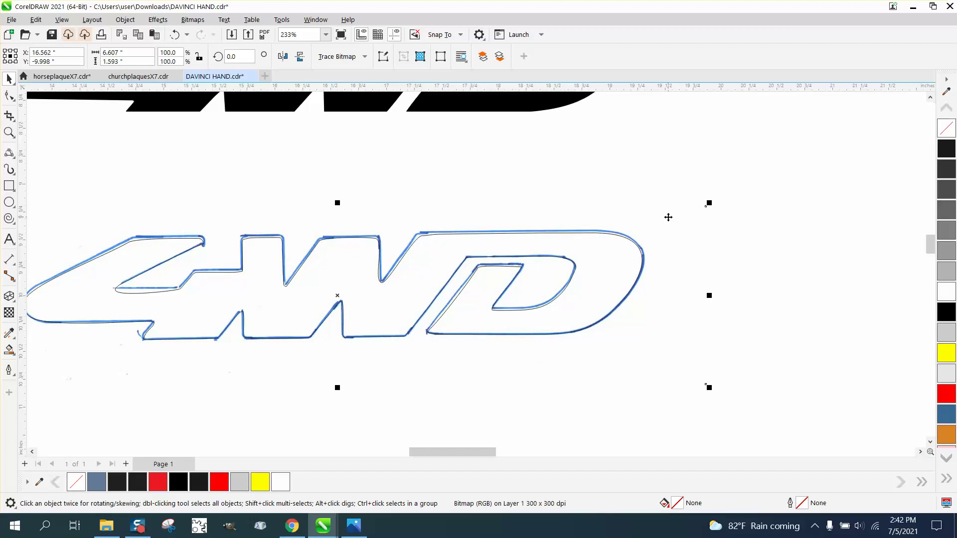
Move the 4's inner triangle bottom segment and inner corner nodes onto the stroke.
click(9, 132)
drag(94, 270, 244, 301)
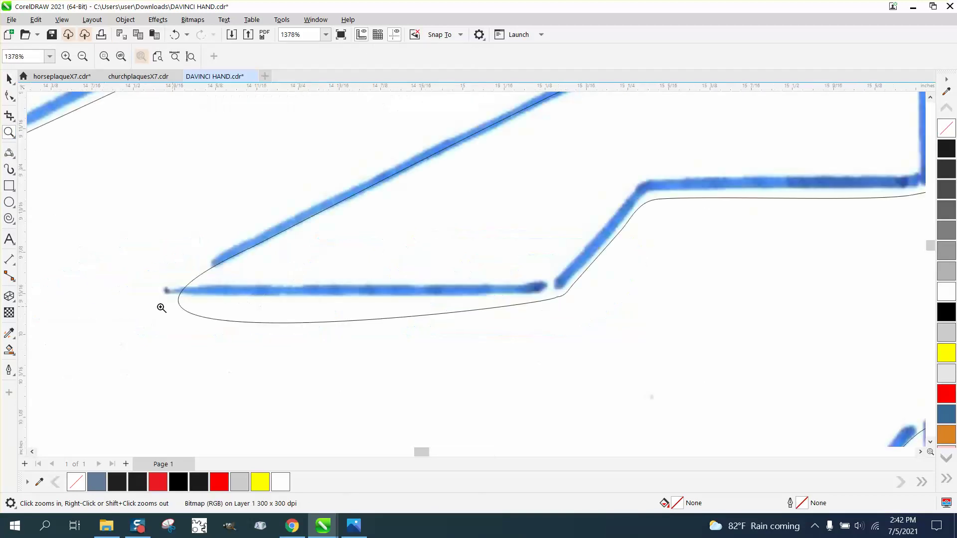
click(9, 96)
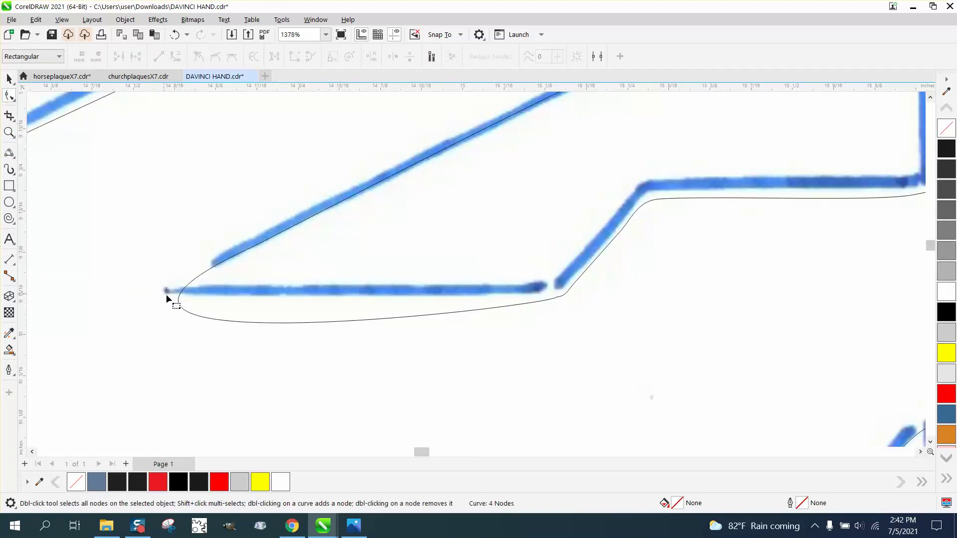
click(179, 300)
drag(178, 305, 166, 291)
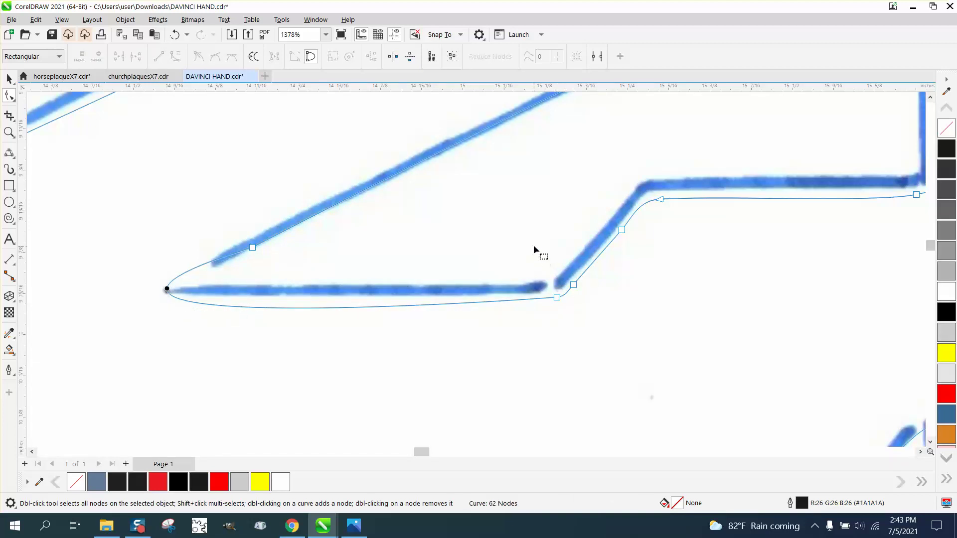
drag(587, 327, 587, 327)
drag(558, 297, 550, 289)
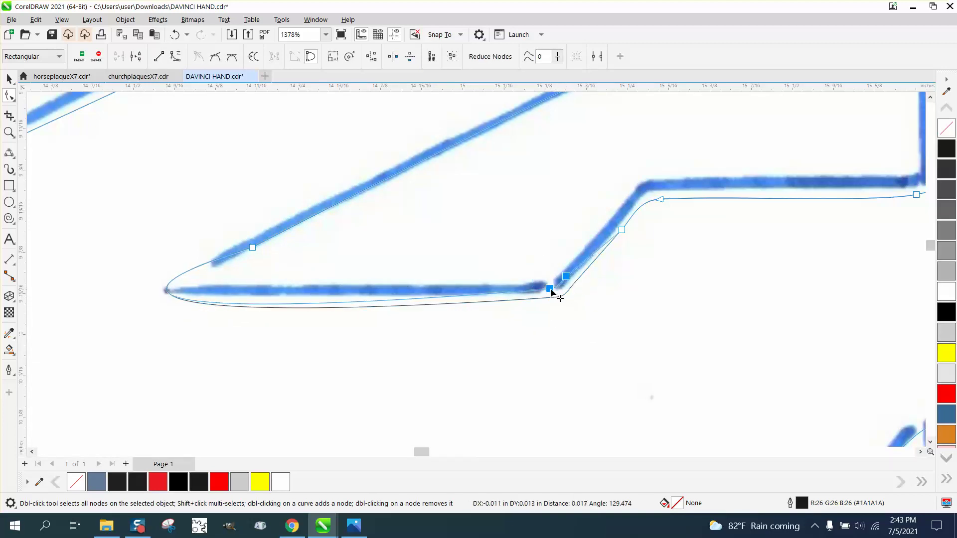
click(166, 293)
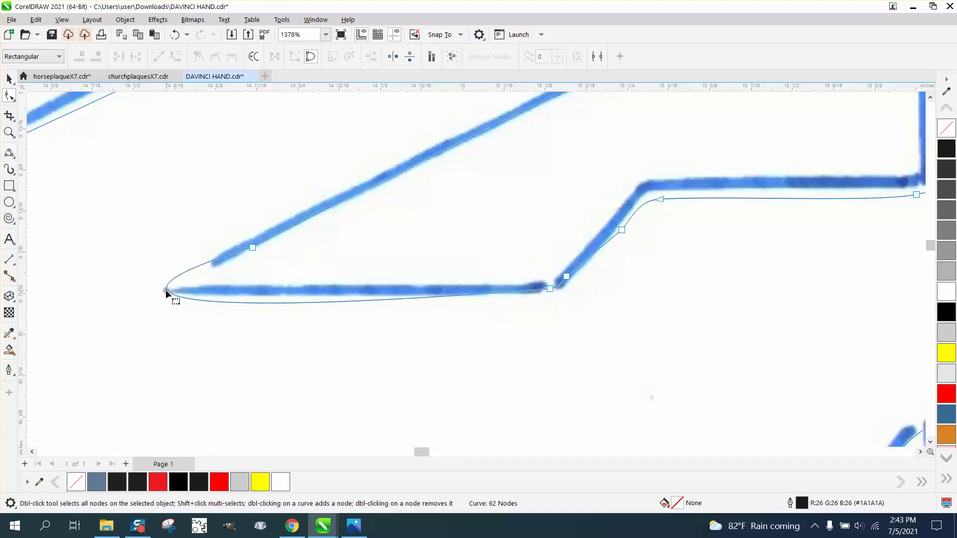
Add a node at the triangle's left tip, delete the upper-diagonal node, and straighten the bottom segment.
double_click(167, 292)
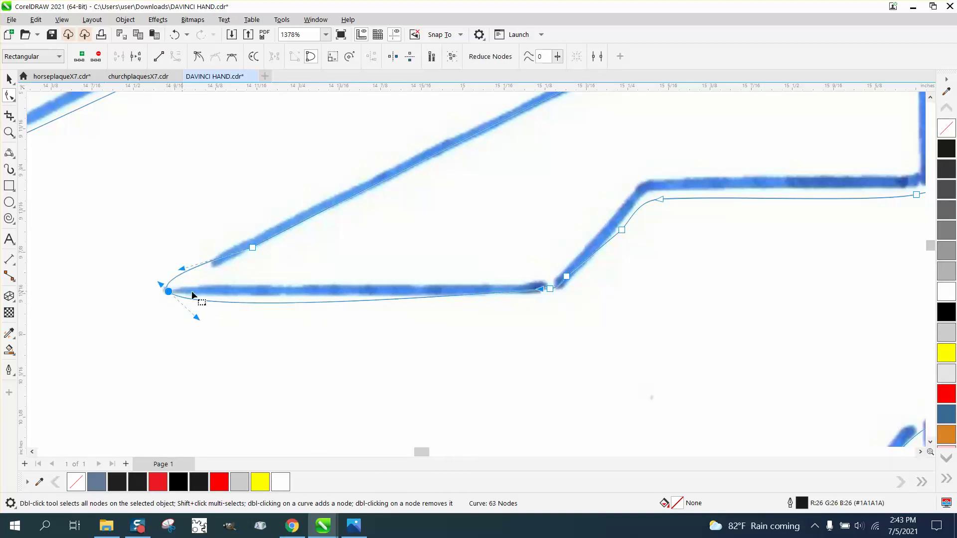
click(252, 246)
key(Delete)
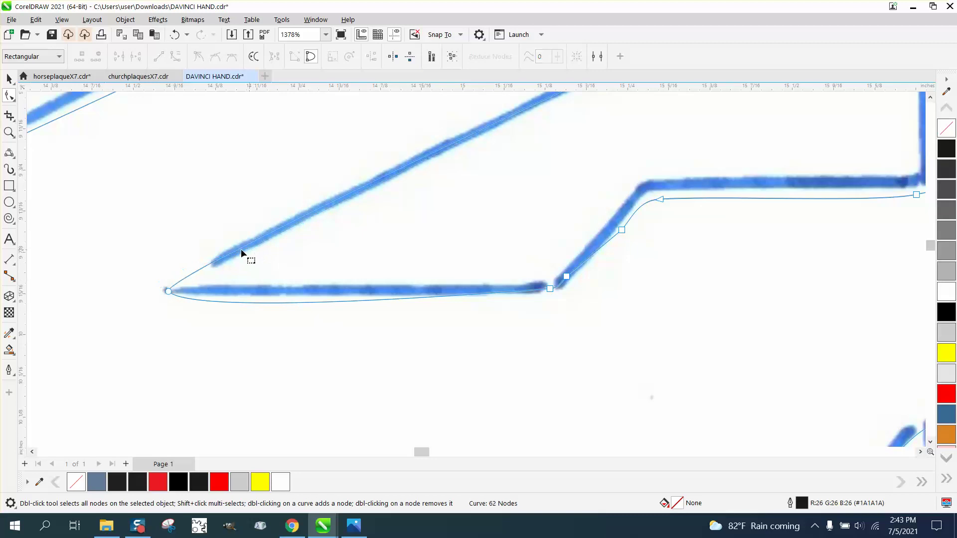
drag(145, 275, 493, 328)
drag(561, 327, 558, 327)
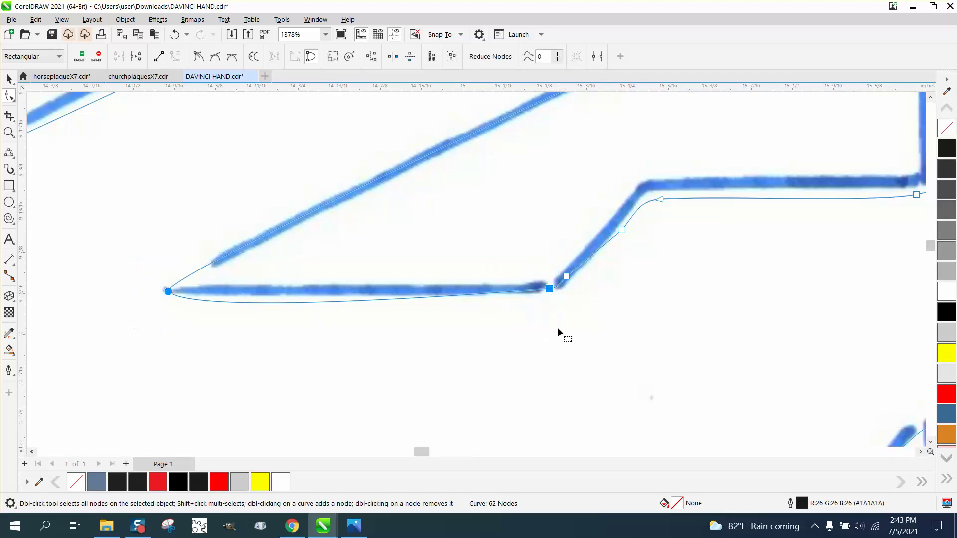
right_click(551, 289)
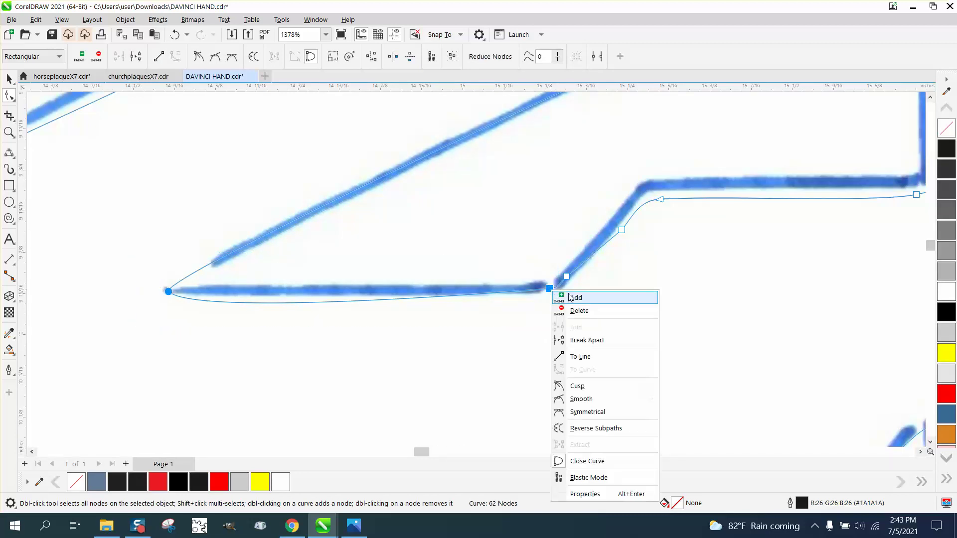
click(580, 357)
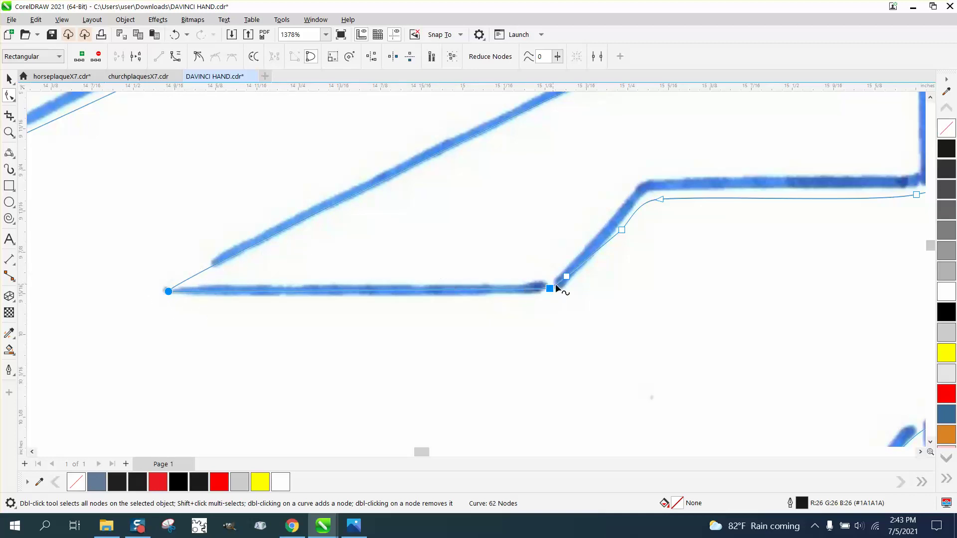
Remove extra nodes on the slanted edge and right end, and straighten the top edge.
double_click(621, 229)
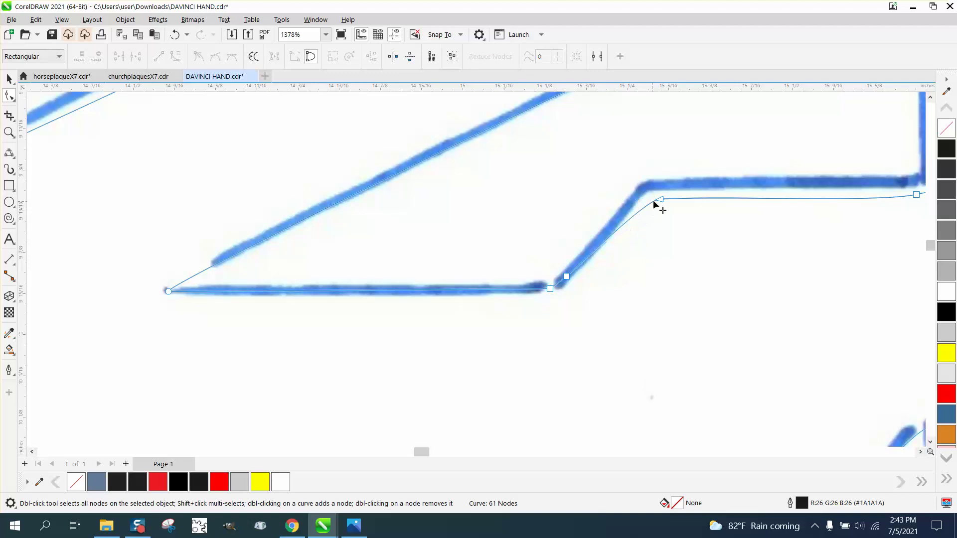
drag(660, 198, 651, 188)
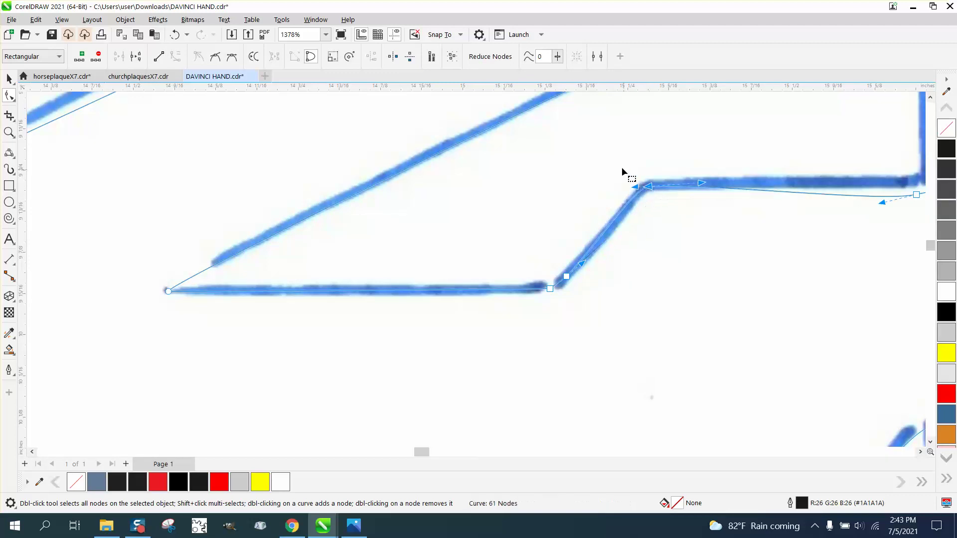
scroll(623, 170, down, 1)
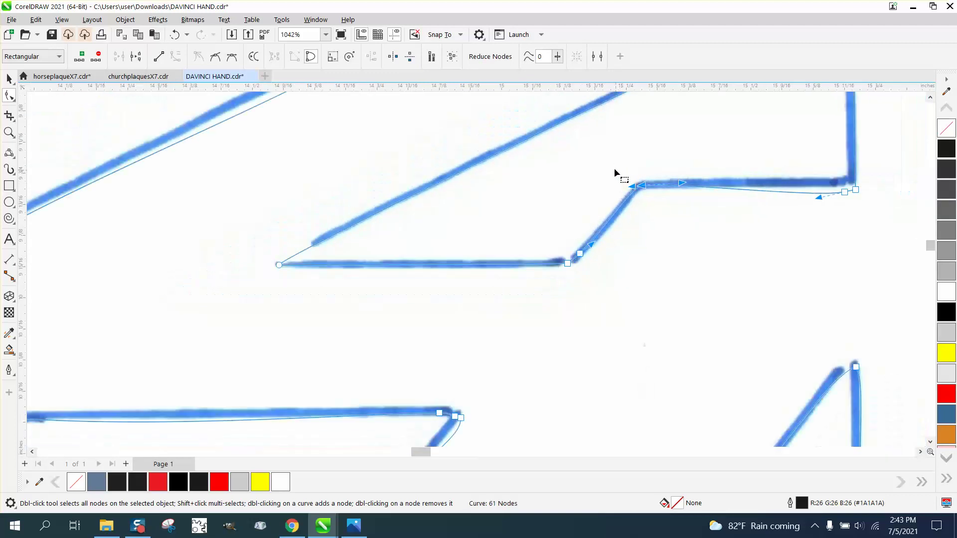
double_click(844, 192)
drag(856, 190, 855, 184)
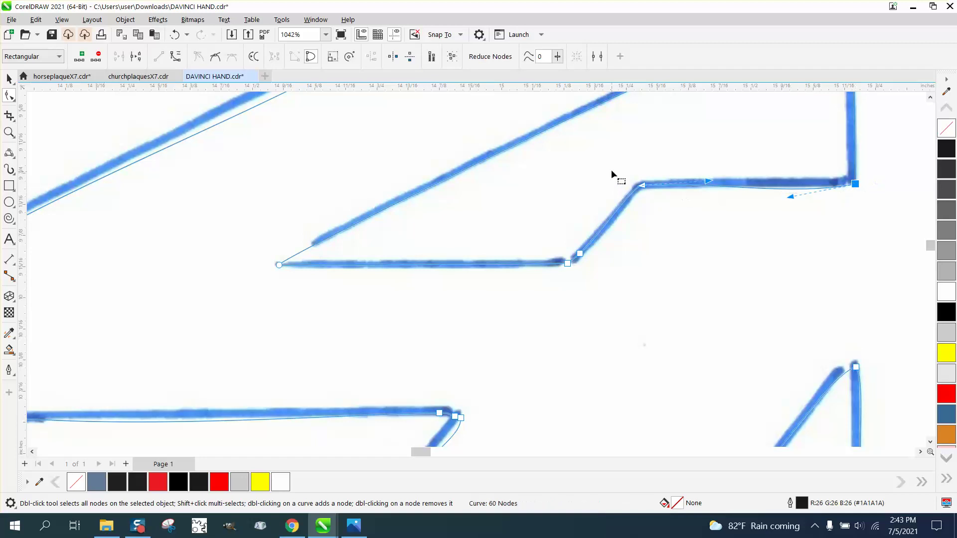
drag(613, 172, 870, 218)
right_click(856, 185)
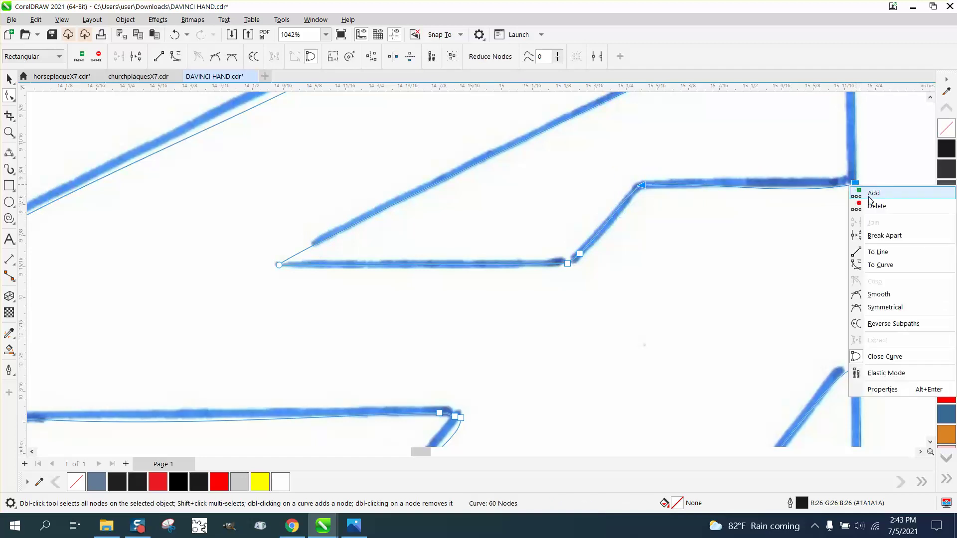
click(880, 251)
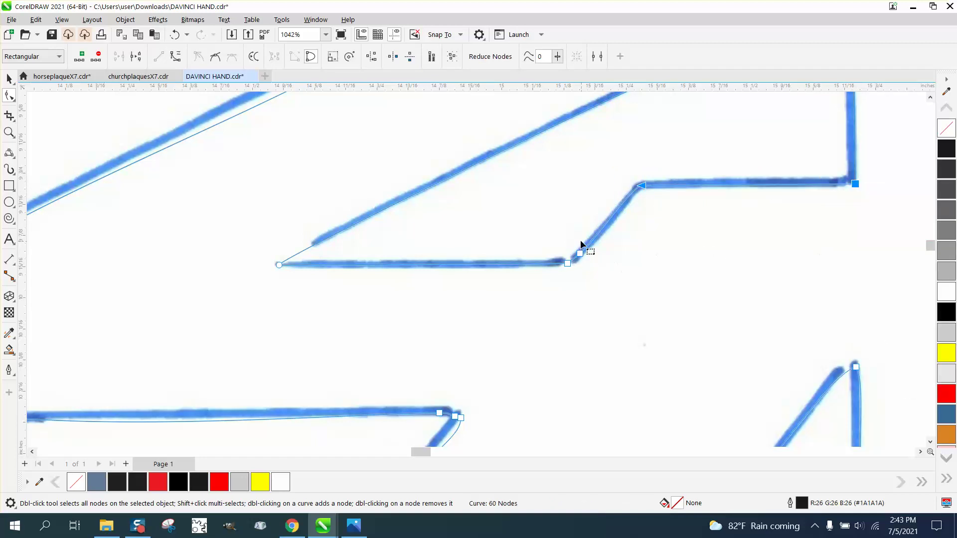
drag(595, 245, 593, 241)
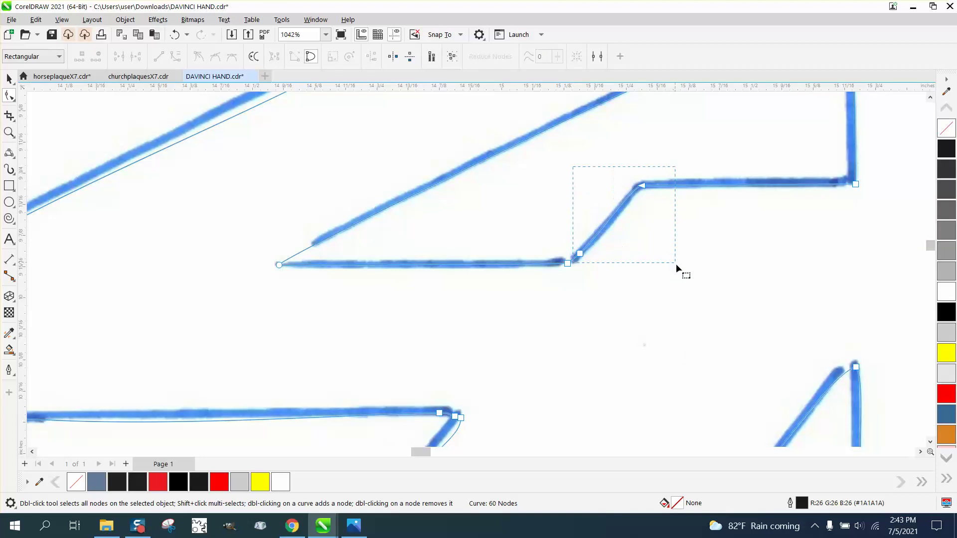
drag(675, 264, 681, 266)
key(Delete)
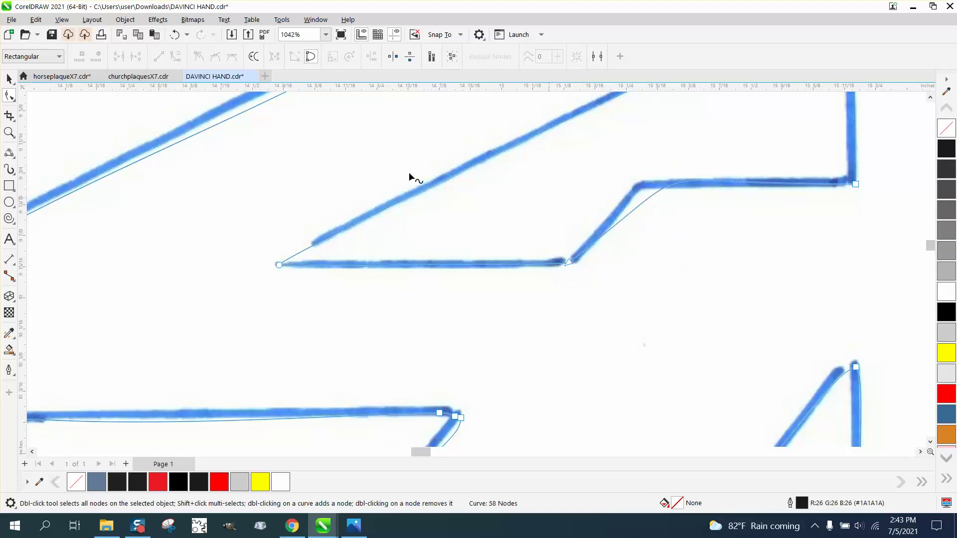
click(175, 35)
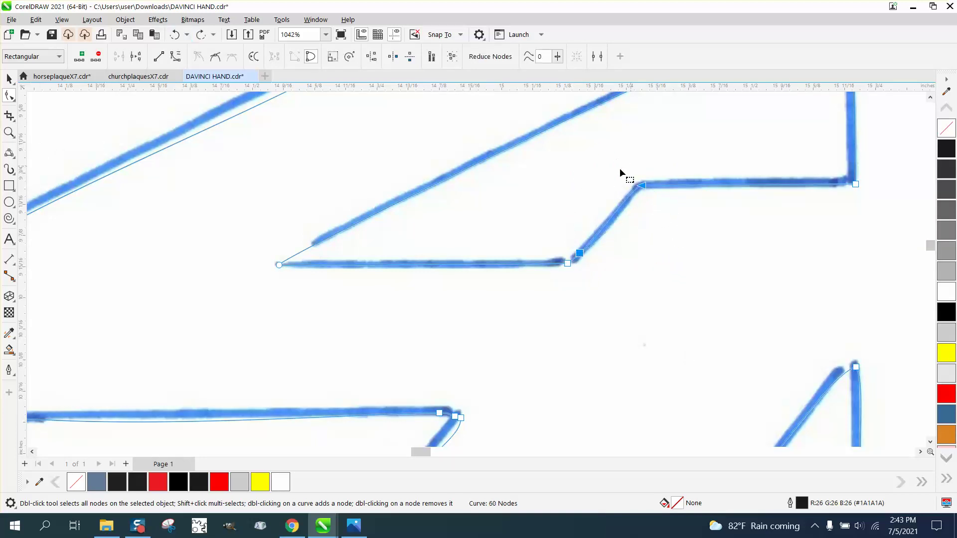
Straighten the diagonal segment from the node at its foot.
click(9, 132)
drag(618, 163, 726, 227)
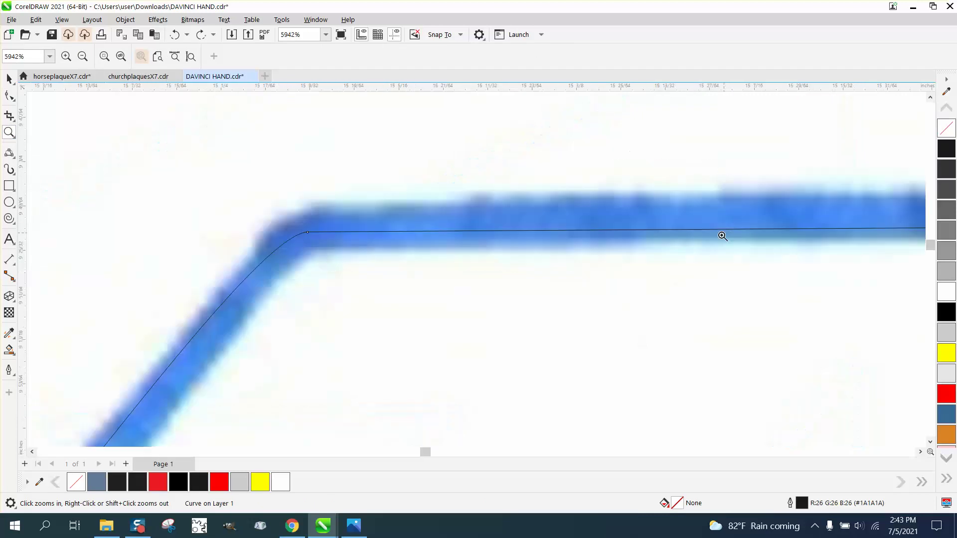
click(9, 95)
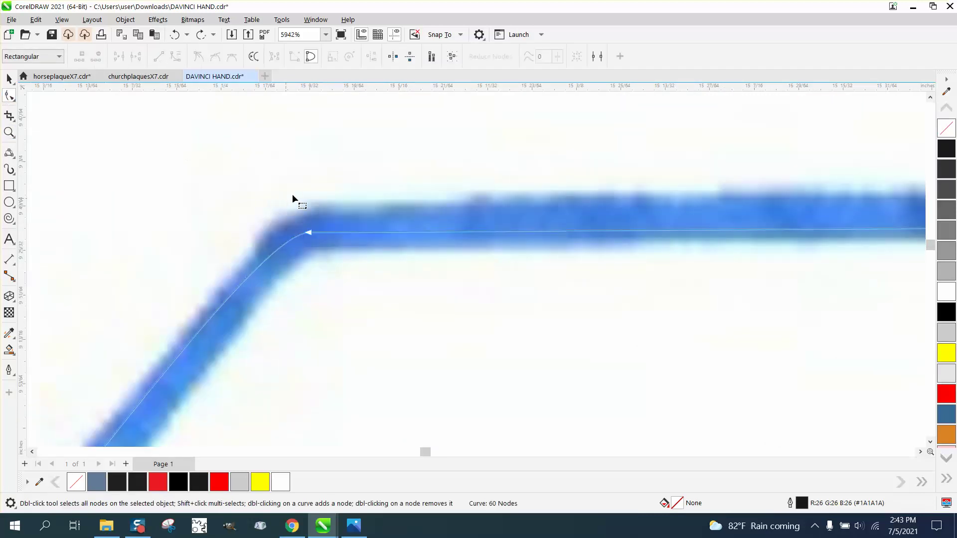
scroll(349, 184, down, 3)
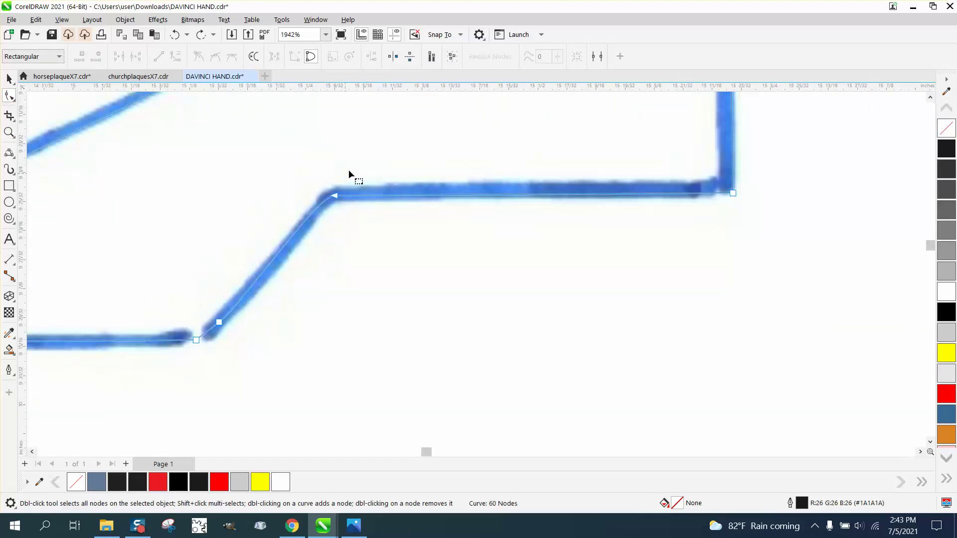
drag(213, 349, 205, 352)
right_click(220, 323)
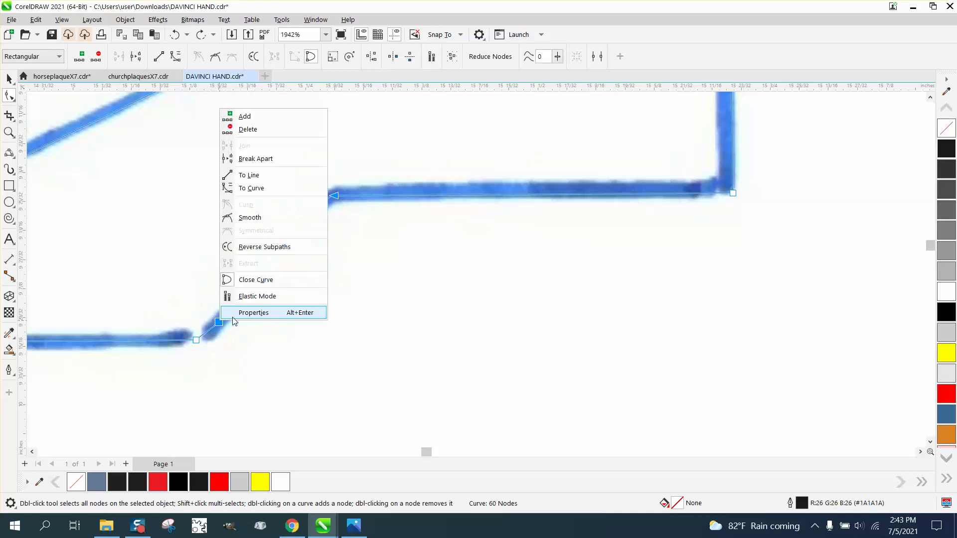
click(252, 176)
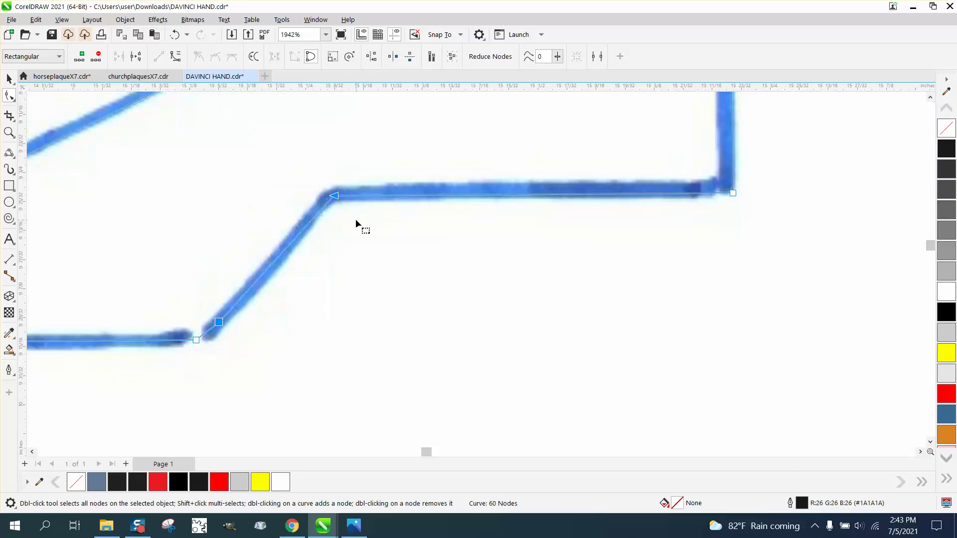
click(335, 197)
Pull the diagonal's upper corner node left onto the drawn corner.
click(9, 132)
drag(268, 156, 450, 248)
click(9, 96)
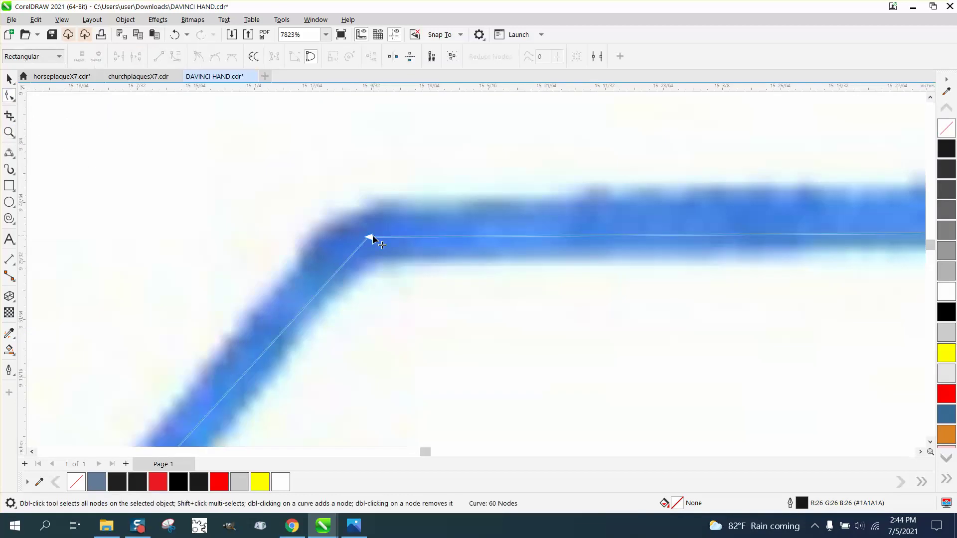
drag(367, 235, 355, 235)
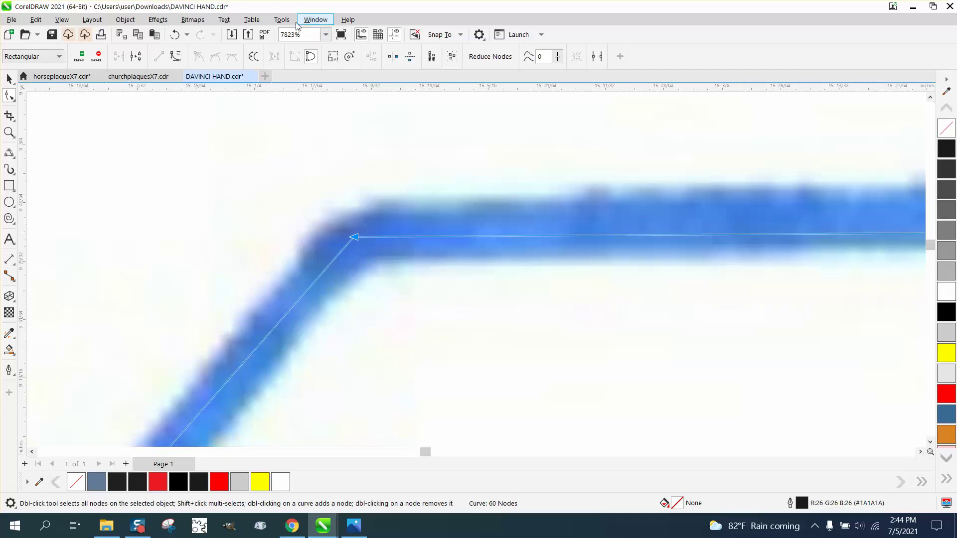
Use the Corners docker to fillet the diagonal's top-stroke corner at a 0.03" radius.
click(316, 19)
mouse_move(341, 174)
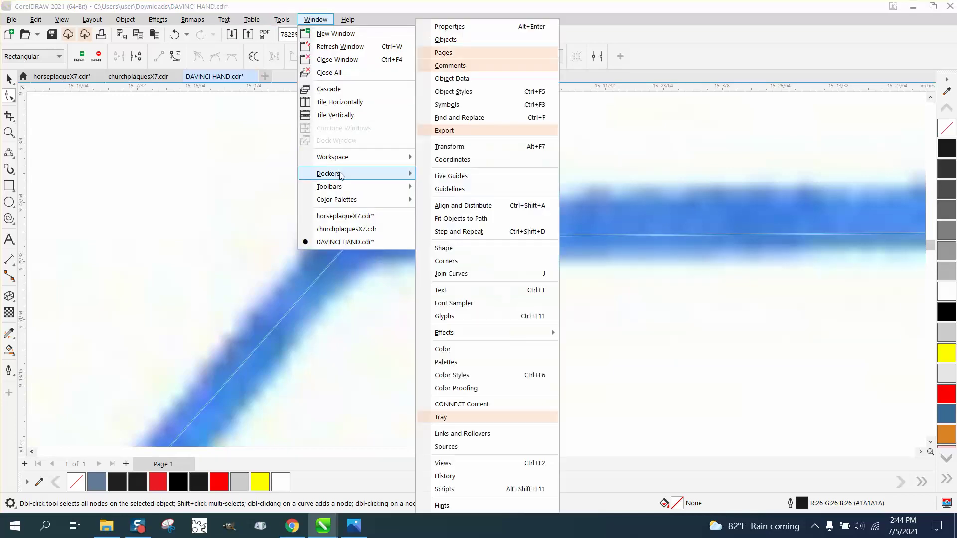
click(476, 262)
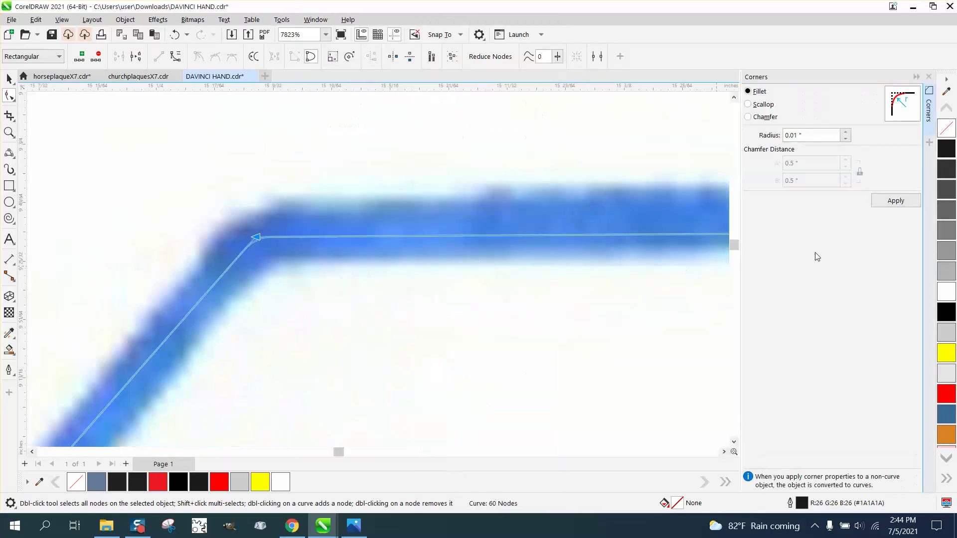
click(896, 201)
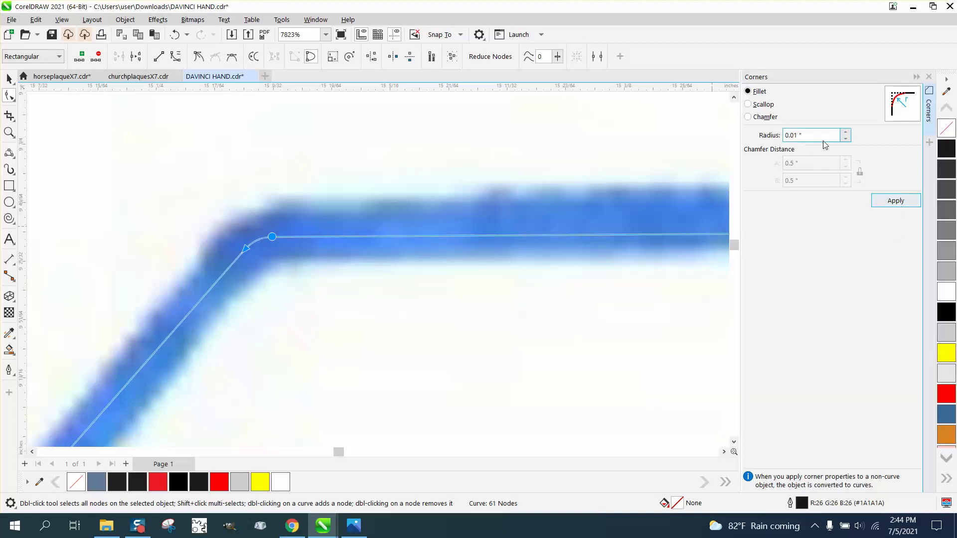
click(845, 132)
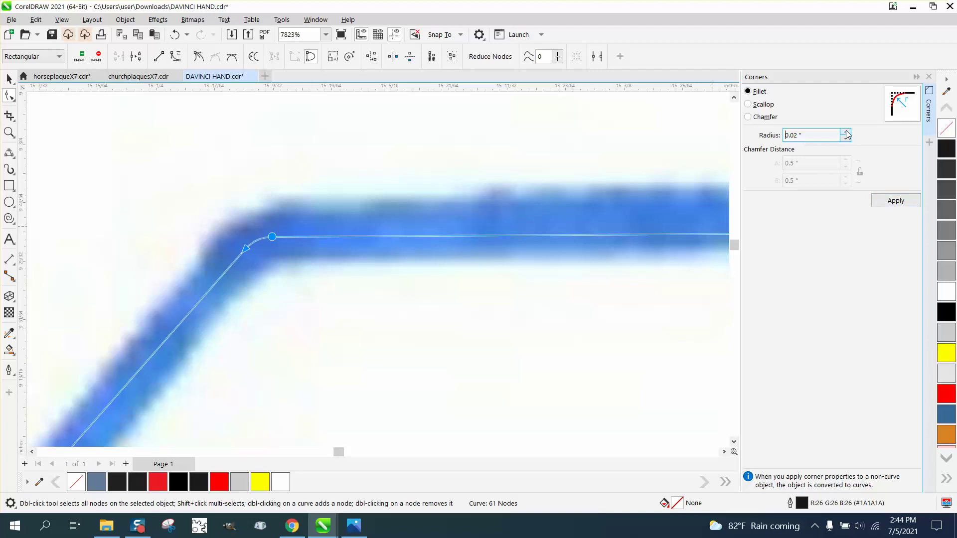
click(896, 202)
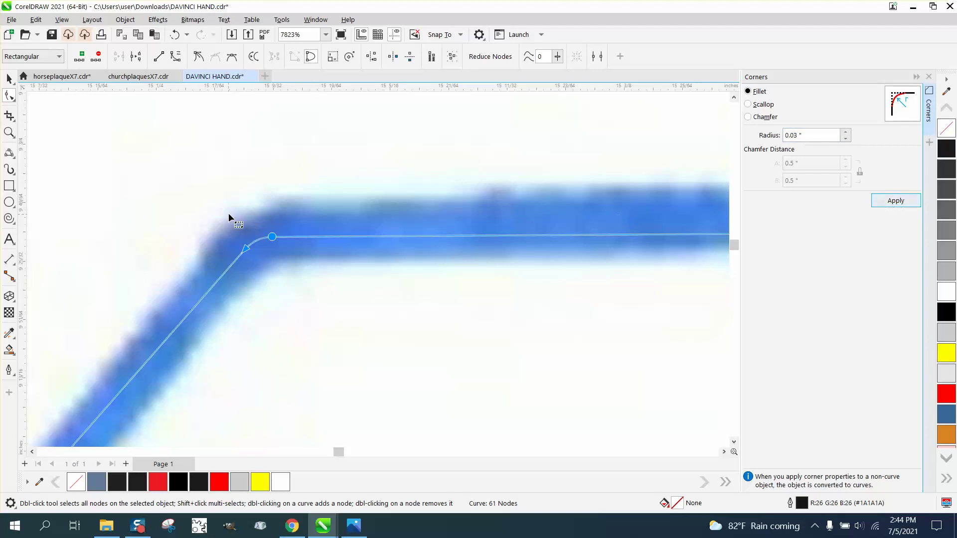
click(174, 35)
click(174, 35)
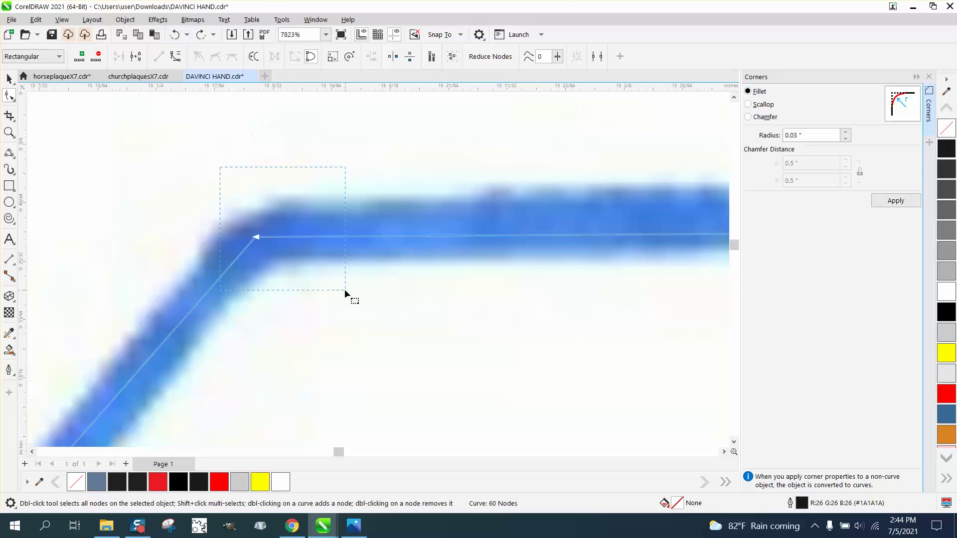
click(896, 201)
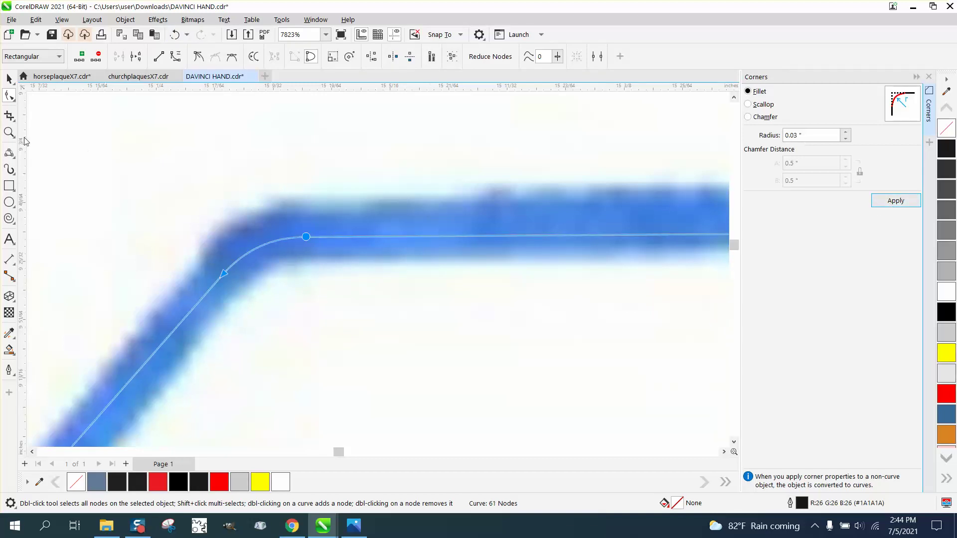
click(9, 78)
scroll(342, 222, down, 2)
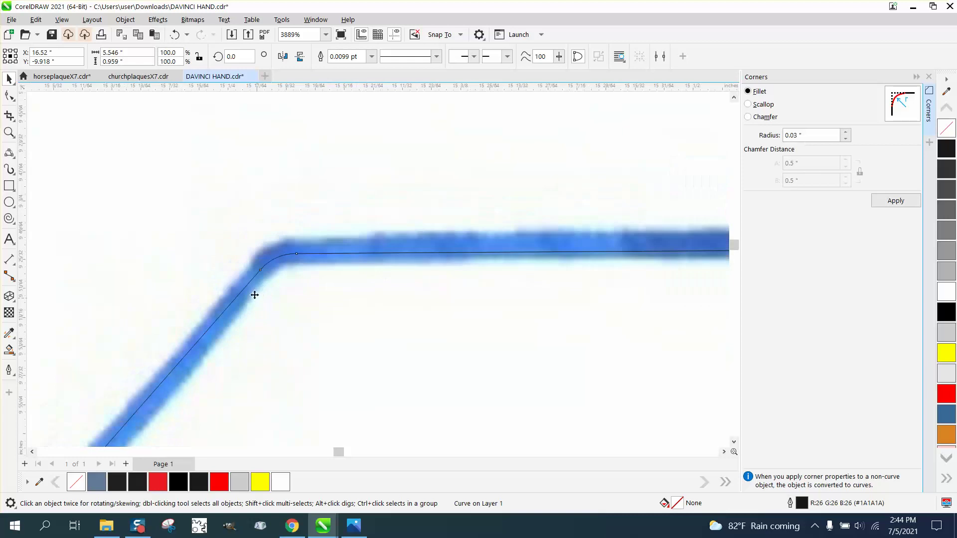
Delete the extra node at the diagonal's lower bend, realign the corner node, and apply the 0.03" fillet.
scroll(299, 274, down, 2)
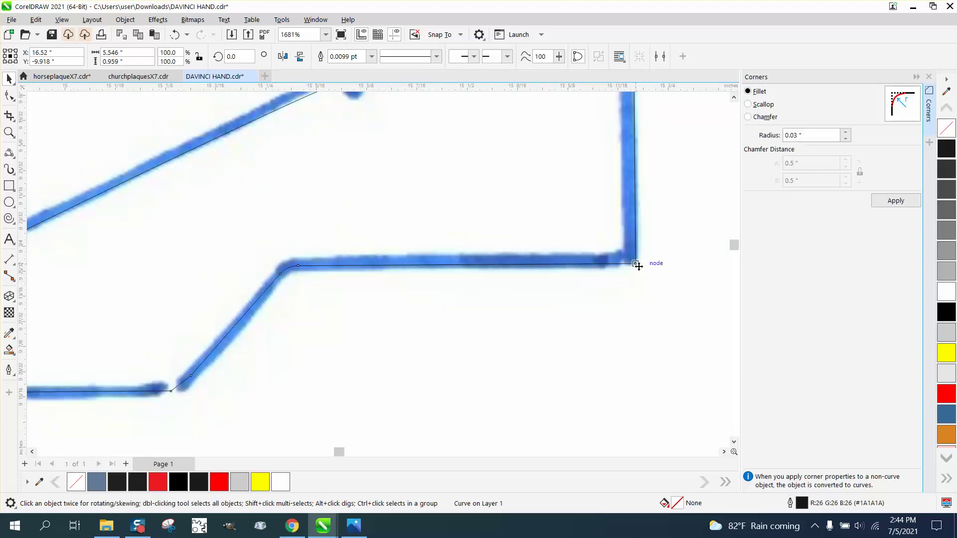
scroll(638, 266, down, 1)
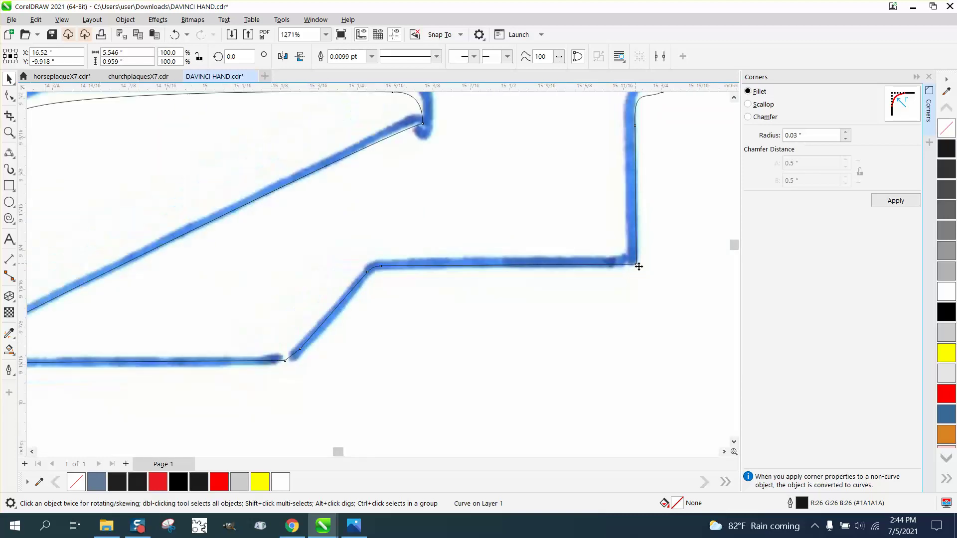
click(9, 132)
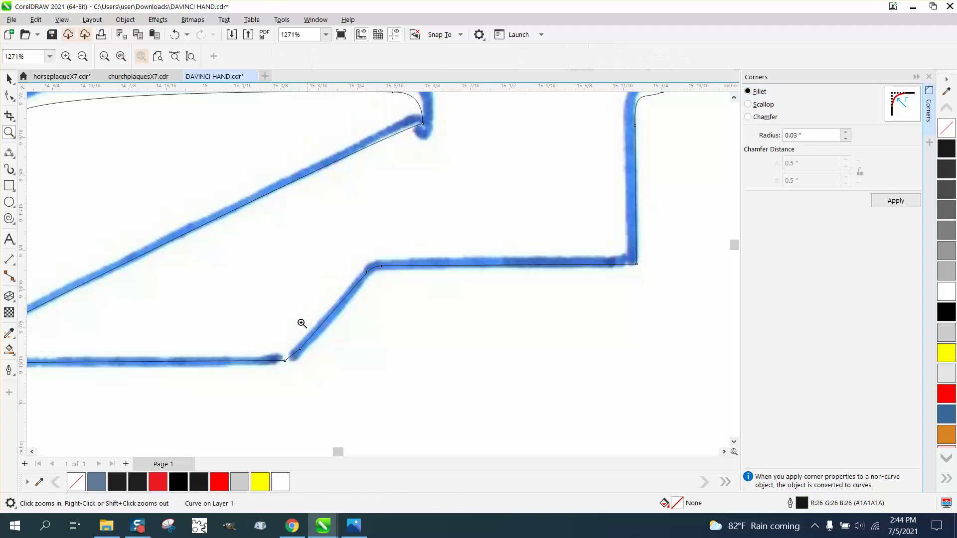
drag(230, 328, 398, 375)
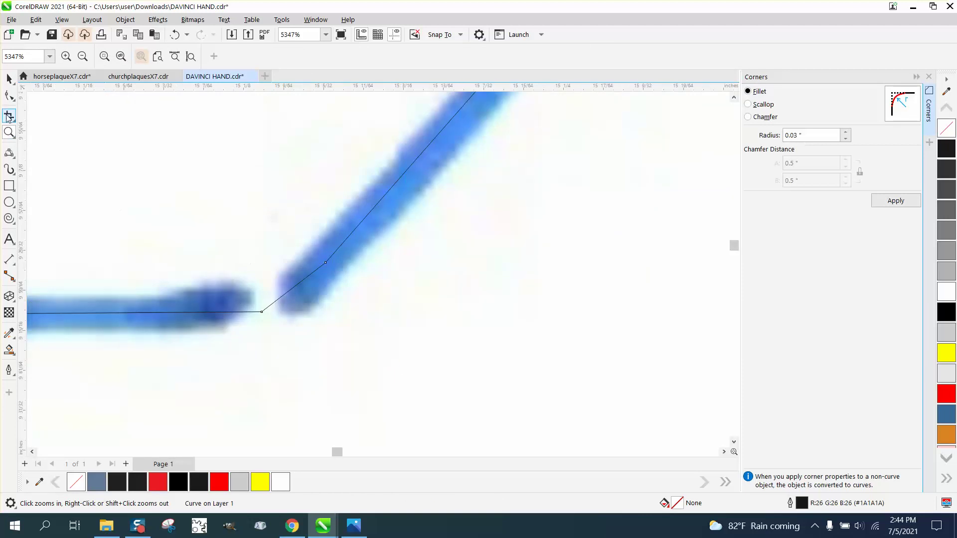
click(9, 95)
drag(313, 231, 384, 281)
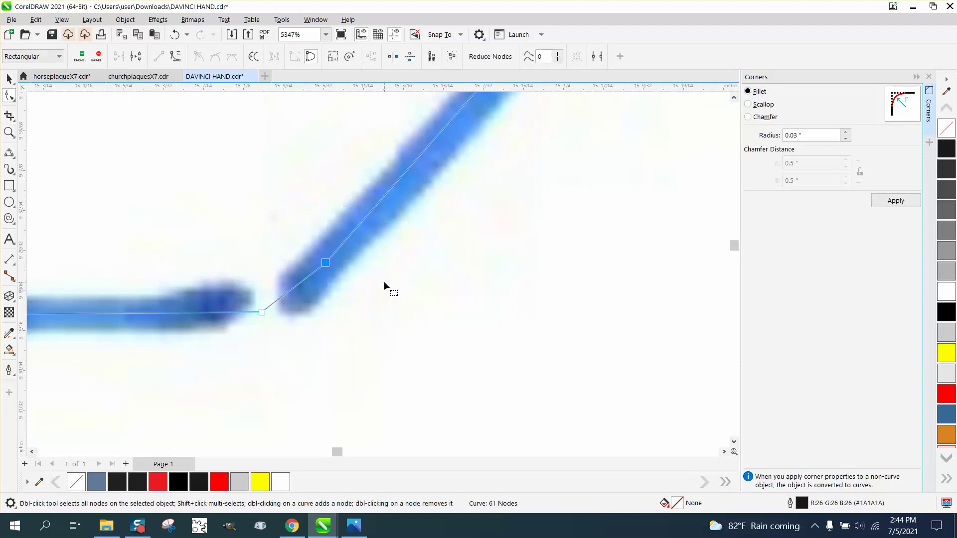
key(Delete)
drag(262, 312, 273, 310)
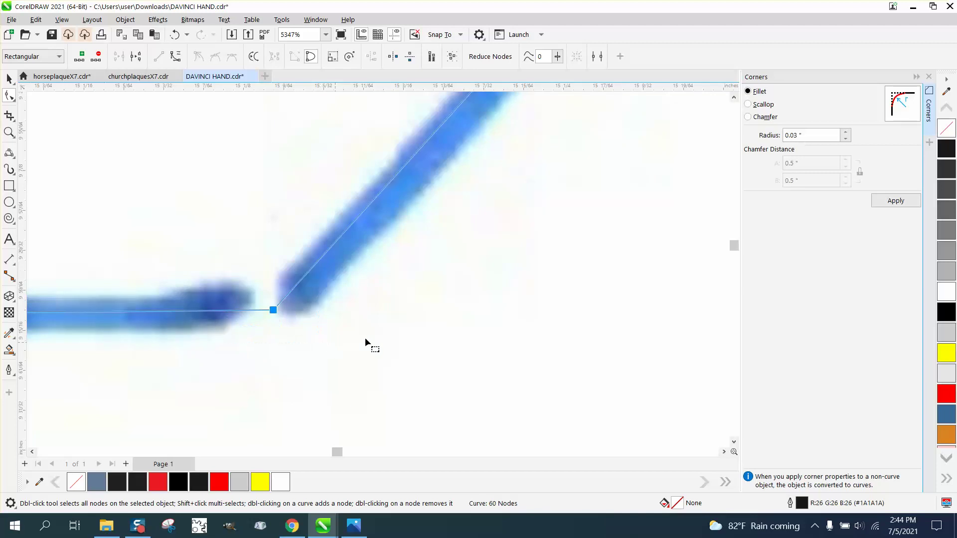
click(906, 202)
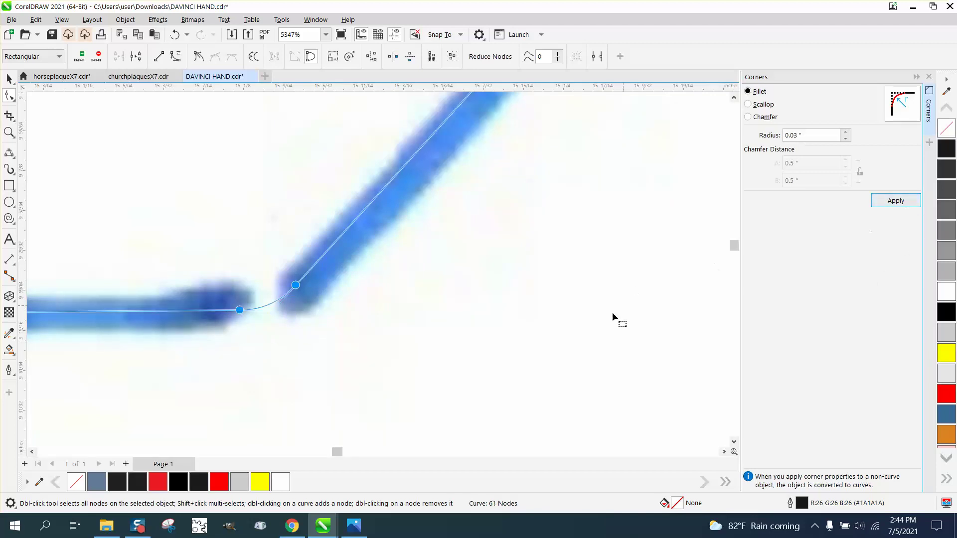
click(387, 375)
scroll(392, 375, down, 4)
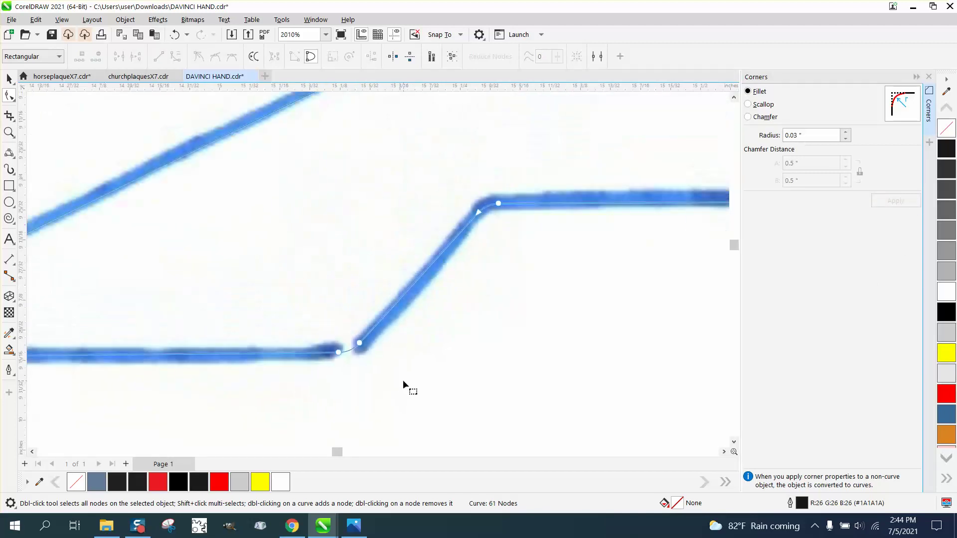
scroll(402, 384, down, 2)
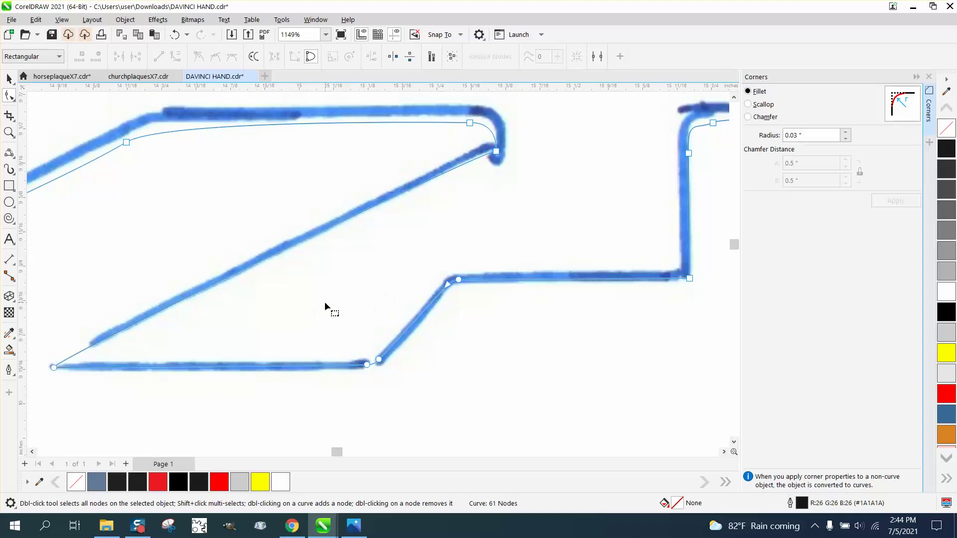
Move the upper nodes onto the stroke and straighten the segment between them.
click(9, 132)
drag(81, 103, 433, 177)
click(9, 95)
drag(135, 281, 197, 225)
scroll(195, 227, down, 2)
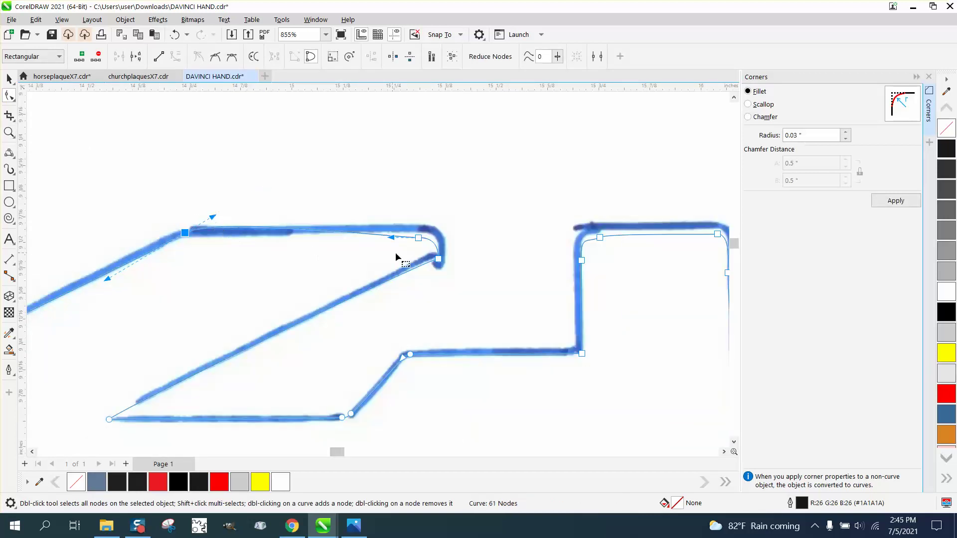
drag(422, 239, 438, 232)
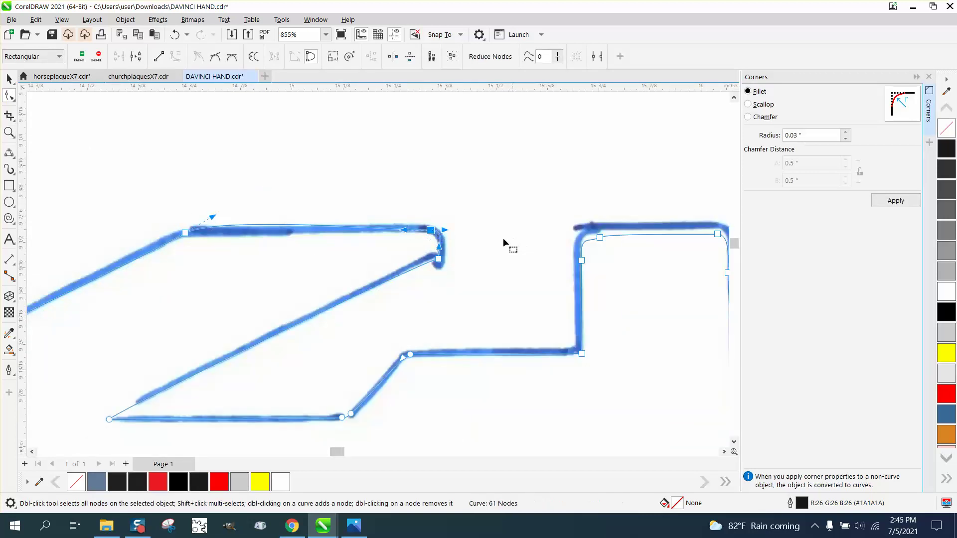
drag(161, 212, 438, 242)
right_click(431, 231)
click(463, 299)
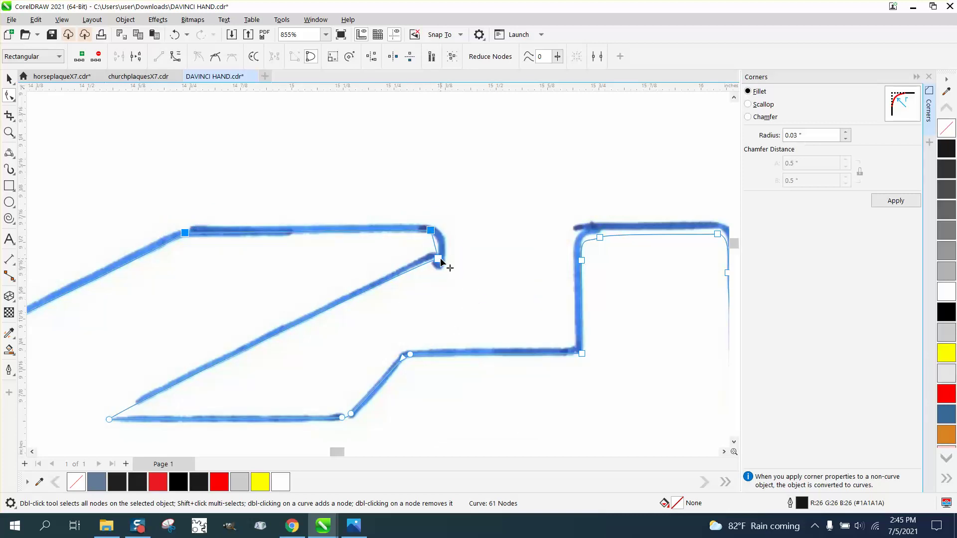
mouse_move(187, 233)
mouse_down()
mouse_move(250, 234)
mouse_move(178, 219)
mouse_up()
Fillet the upper-left bend, fit the rounded corner to the stroke, and delete its extra node.
drag(229, 246, 228, 245)
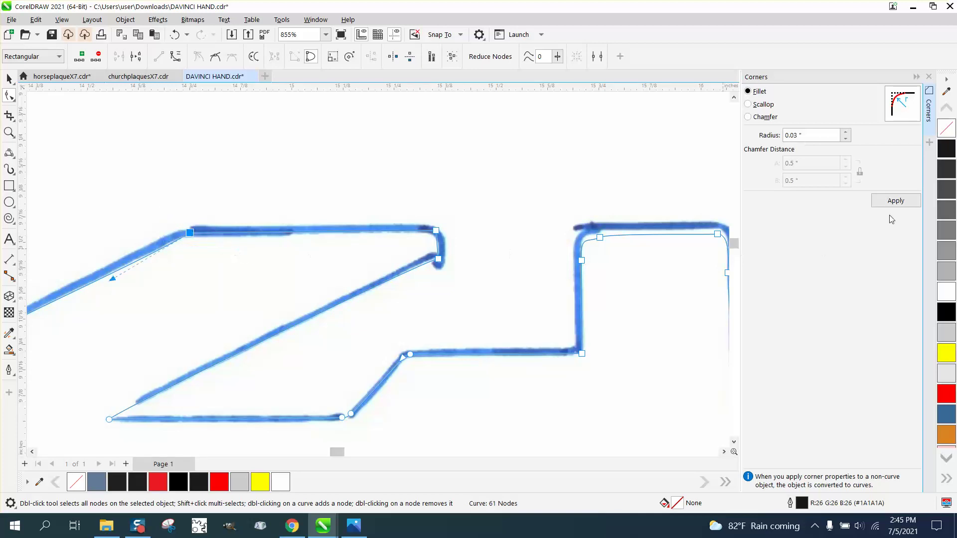
click(895, 201)
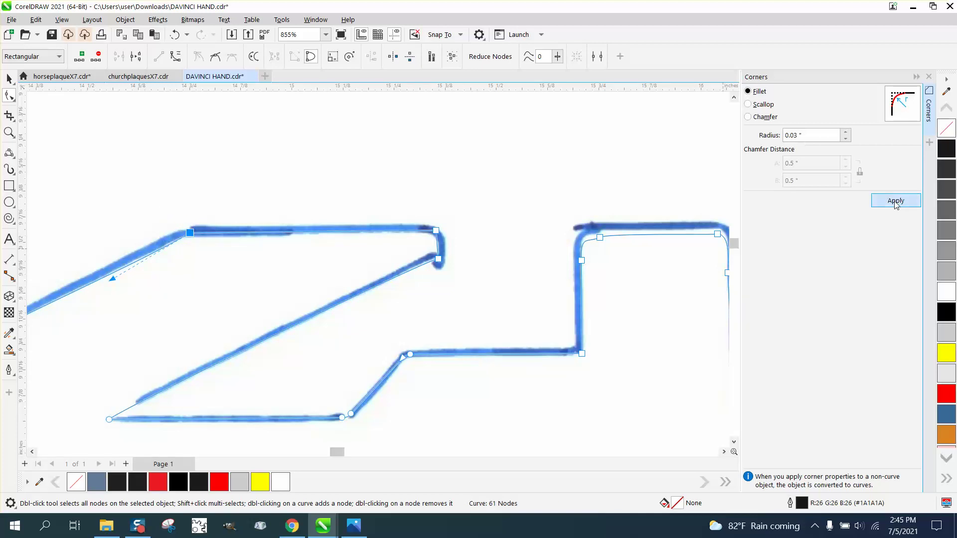
click(10, 133)
drag(172, 222, 243, 258)
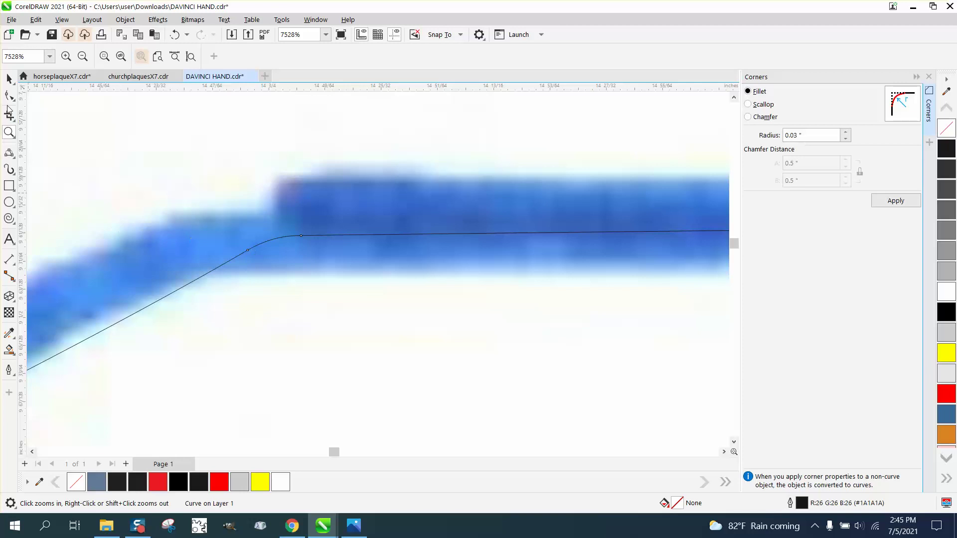
click(10, 96)
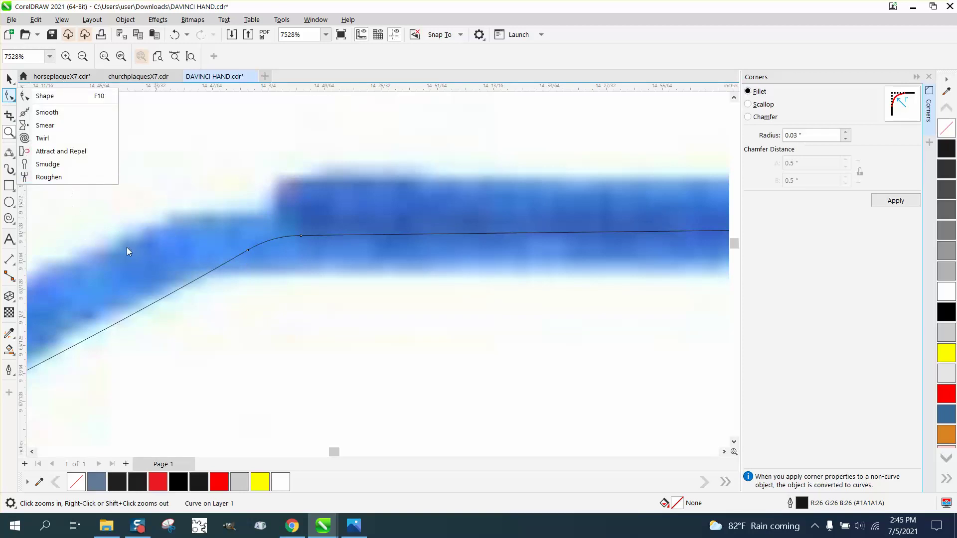
click(42, 113)
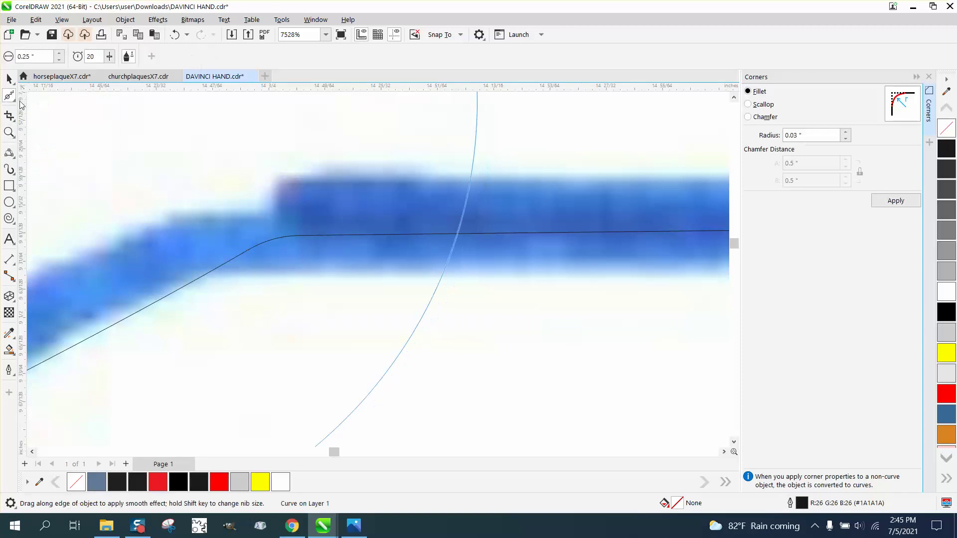
click(9, 79)
click(15, 104)
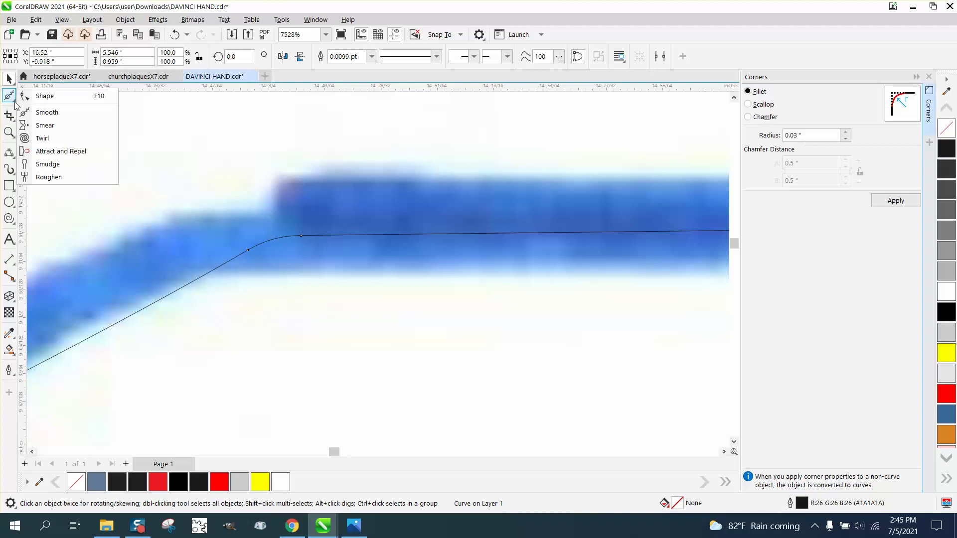
click(43, 97)
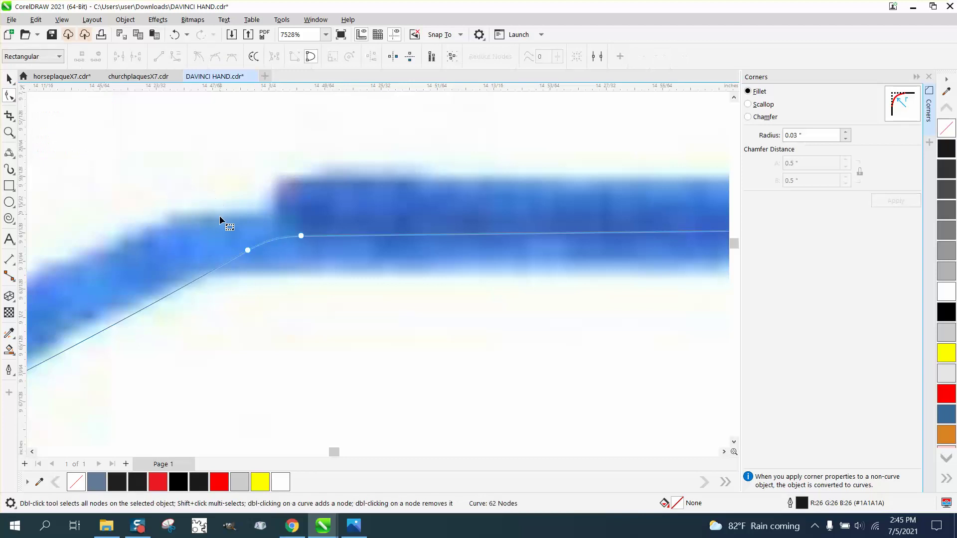
drag(246, 251, 236, 242)
click(302, 238)
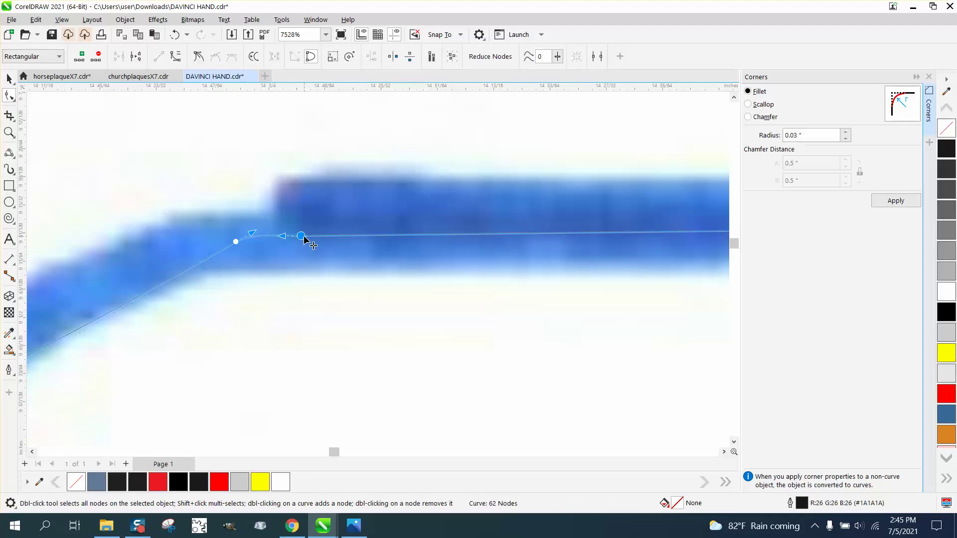
key(Delete)
scroll(236, 242, down, 5)
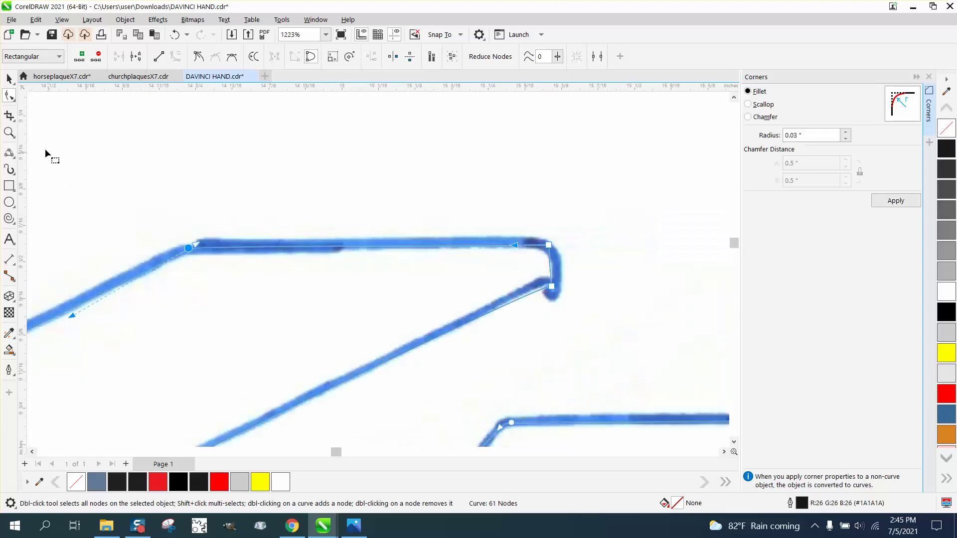
Place the hook's two corner nodes on the stroke and convert the segment between them to a curve.
click(9, 132)
drag(510, 259, 607, 320)
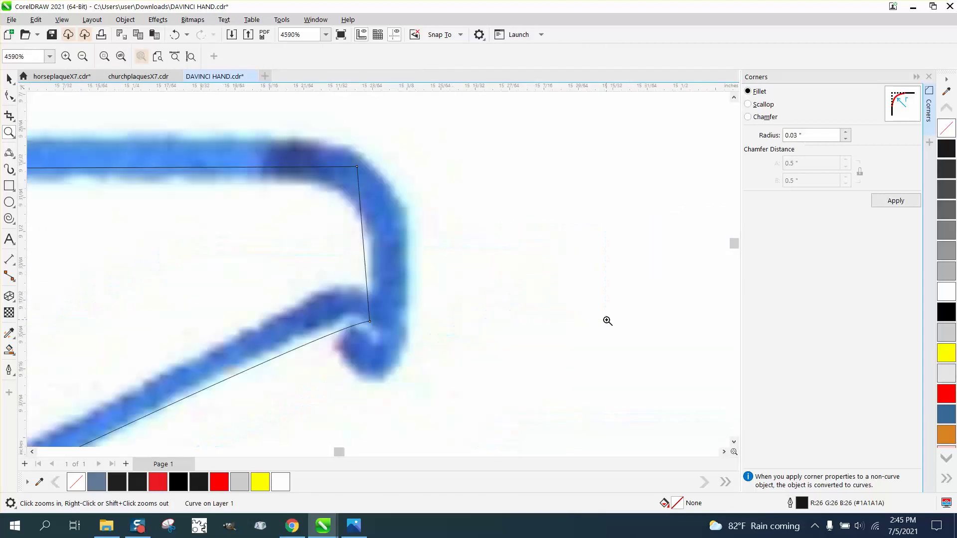
click(9, 95)
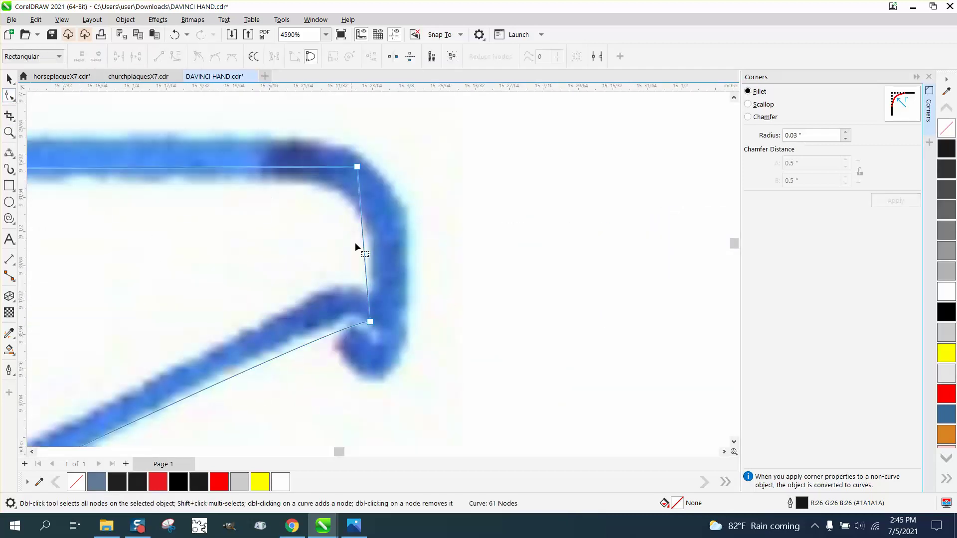
drag(370, 322, 374, 298)
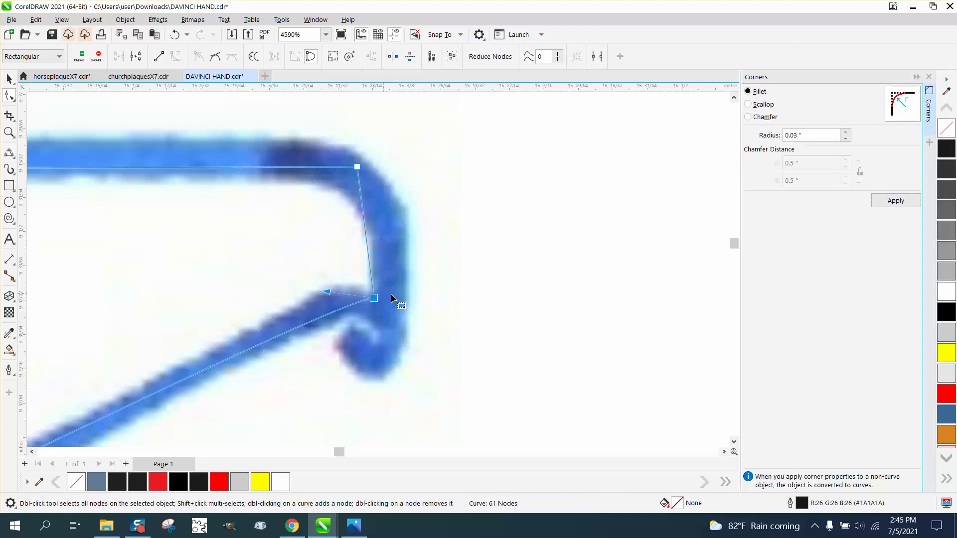
drag(356, 170, 361, 172)
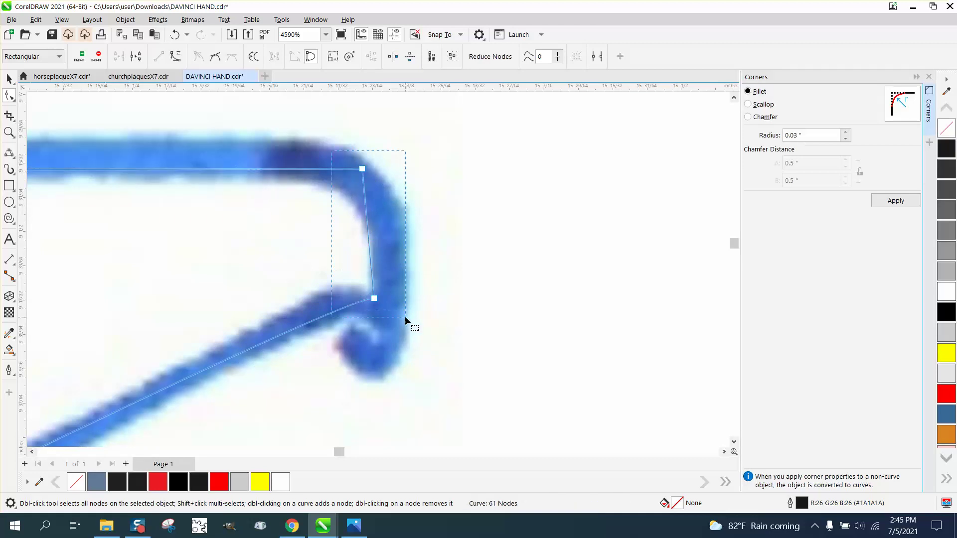
drag(405, 316, 405, 317)
right_click(372, 296)
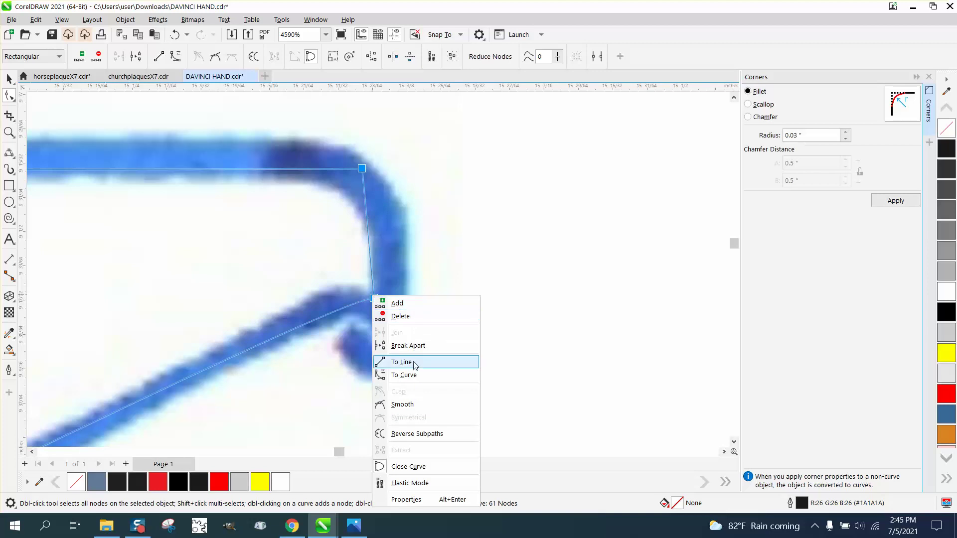
click(401, 374)
click(457, 328)
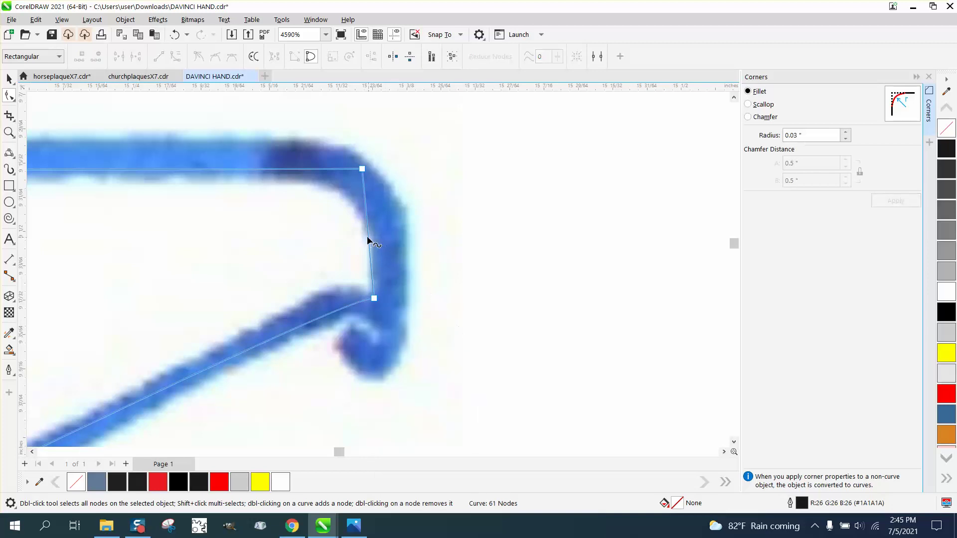
Bend the hook's curve and adjust its node handles to follow the blue stroke.
drag(366, 236, 397, 240)
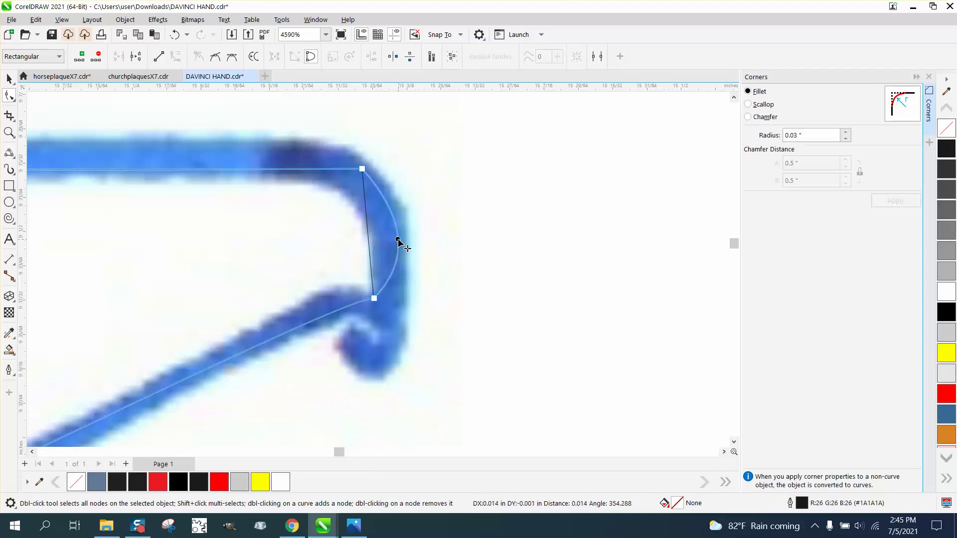
click(373, 298)
drag(327, 292, 369, 297)
click(362, 170)
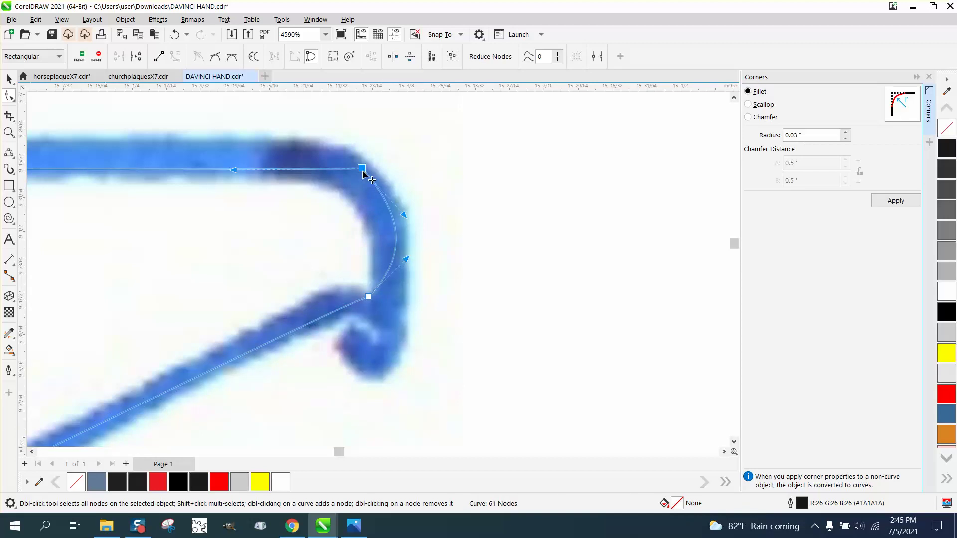
drag(363, 170, 347, 170)
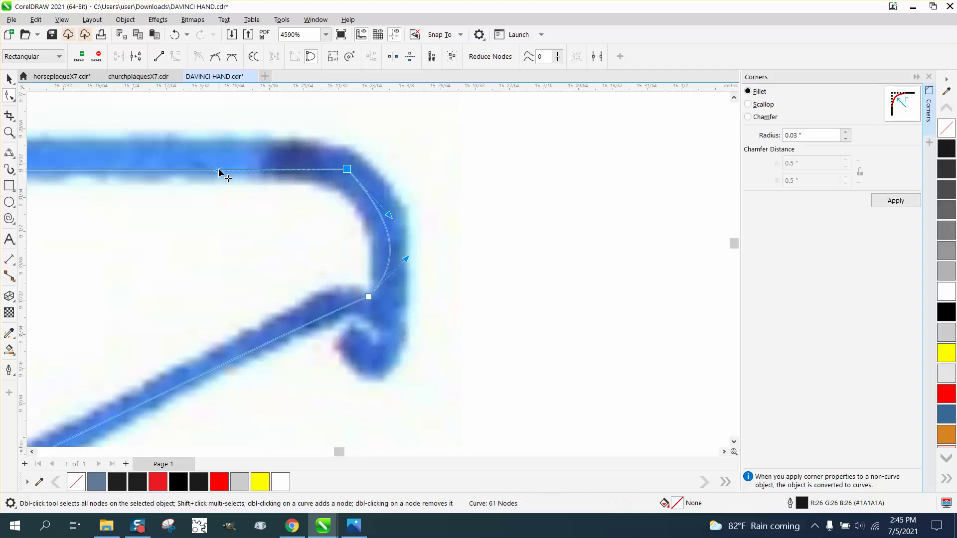
drag(220, 171, 215, 166)
drag(392, 215, 389, 186)
scroll(416, 240, down, 2)
scroll(416, 240, down, 3)
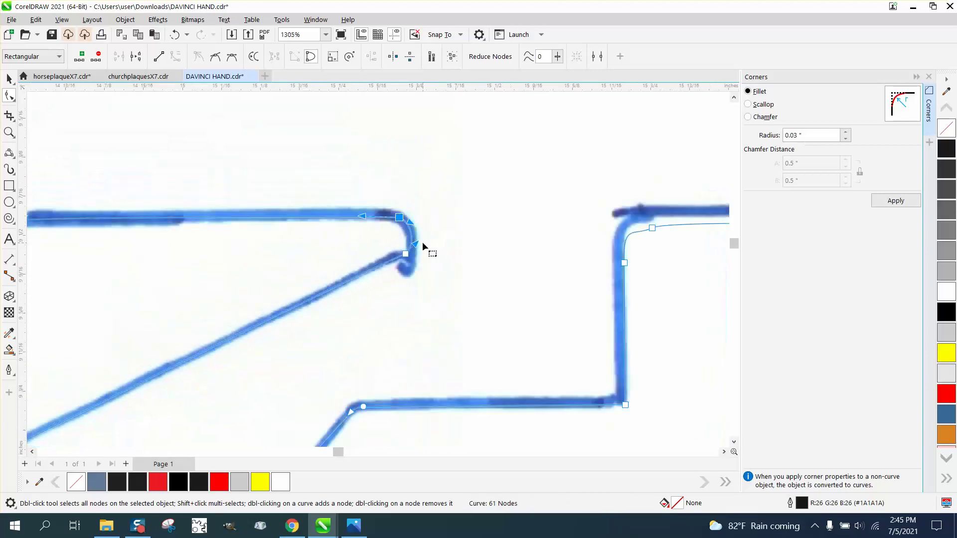
click(9, 132)
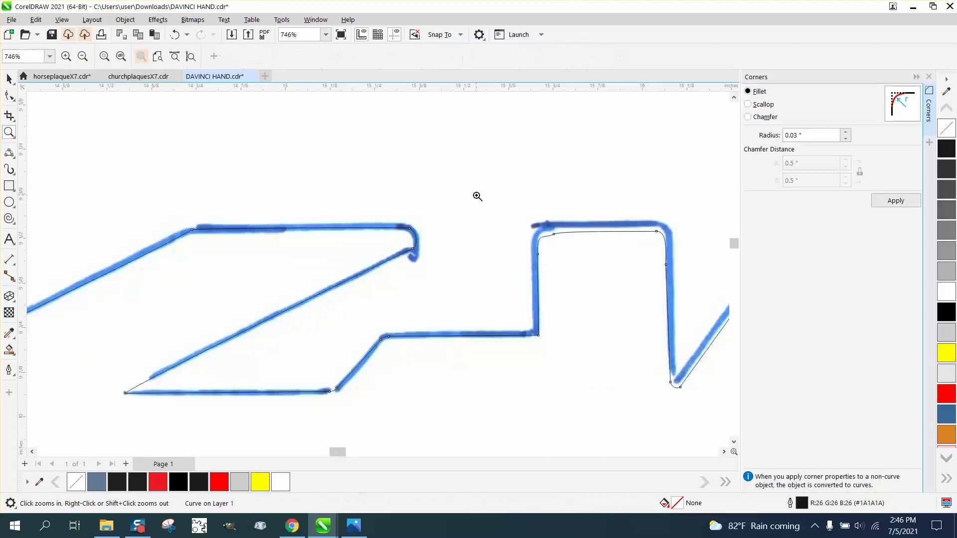
Drag the square bump's two top nodes up onto the sketch stroke.
drag(706, 291, 706, 292)
click(9, 95)
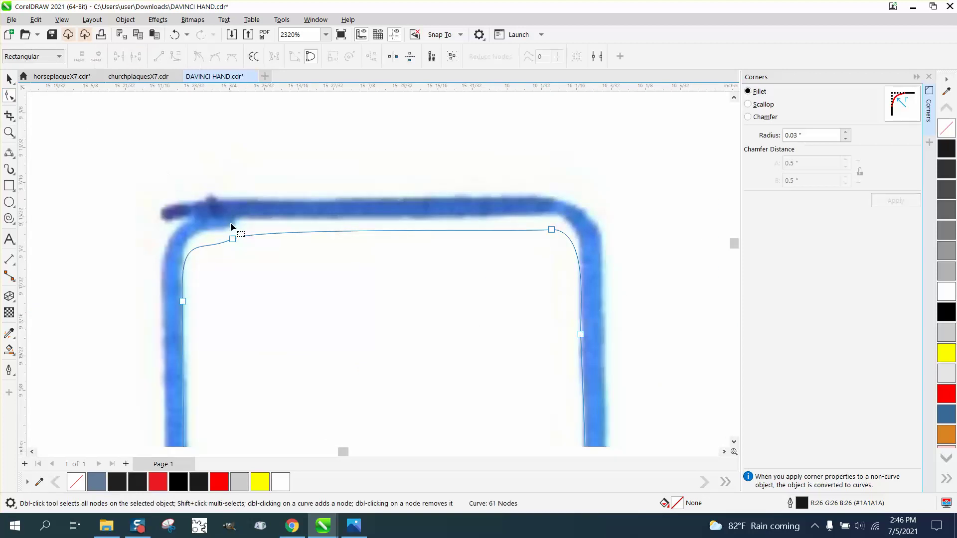
drag(231, 239, 224, 209)
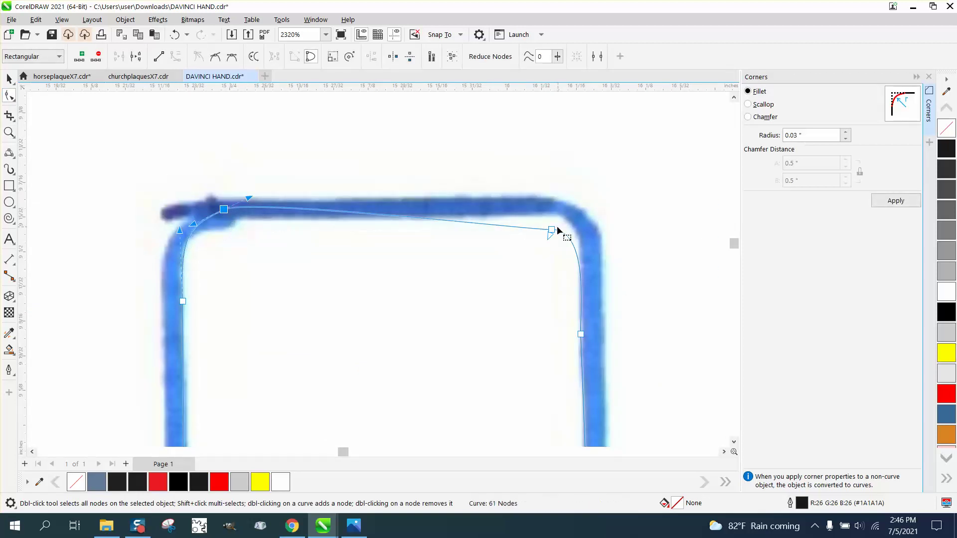
drag(552, 229, 564, 210)
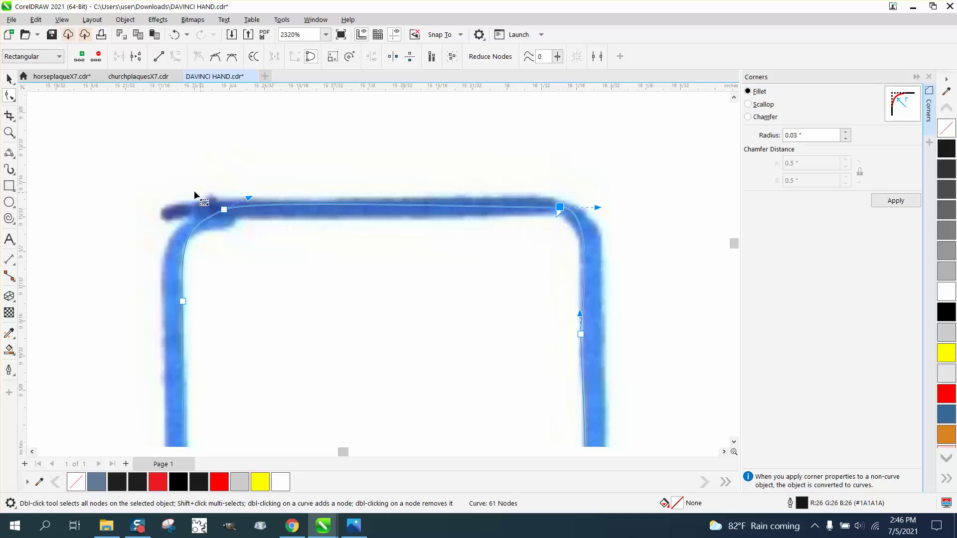
Align the bump's two top nodes horizontally so its top edge is level.
drag(158, 173, 589, 255)
click(371, 56)
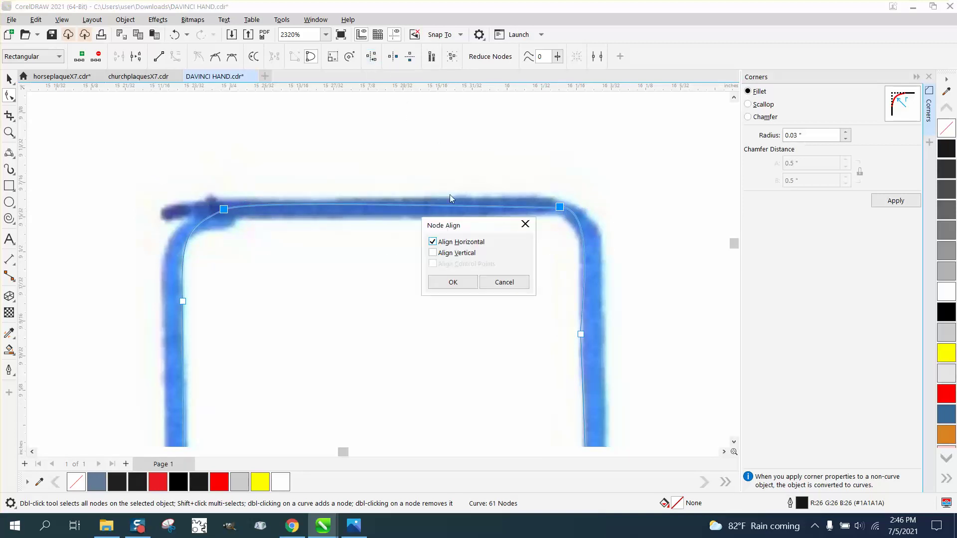
click(453, 287)
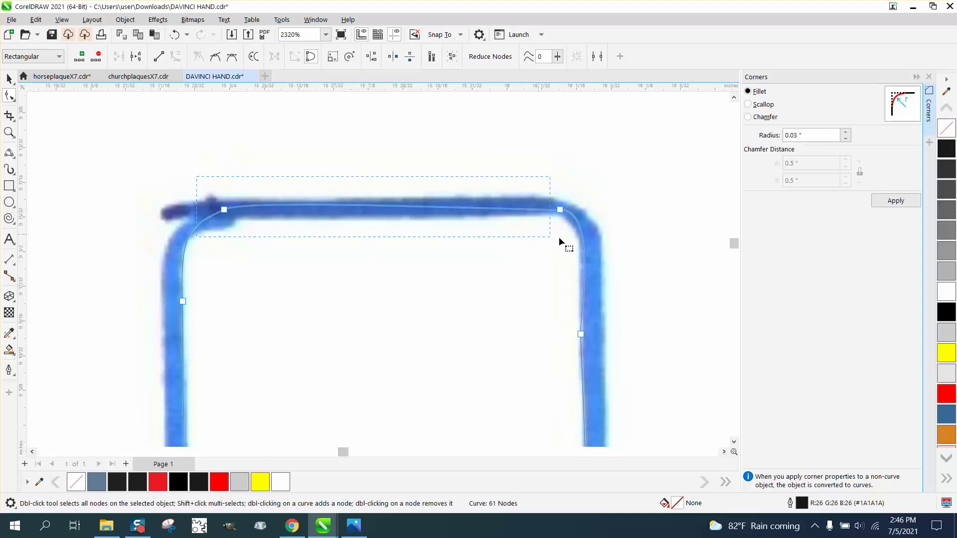
drag(558, 238, 572, 238)
scroll(299, 188, down, 5)
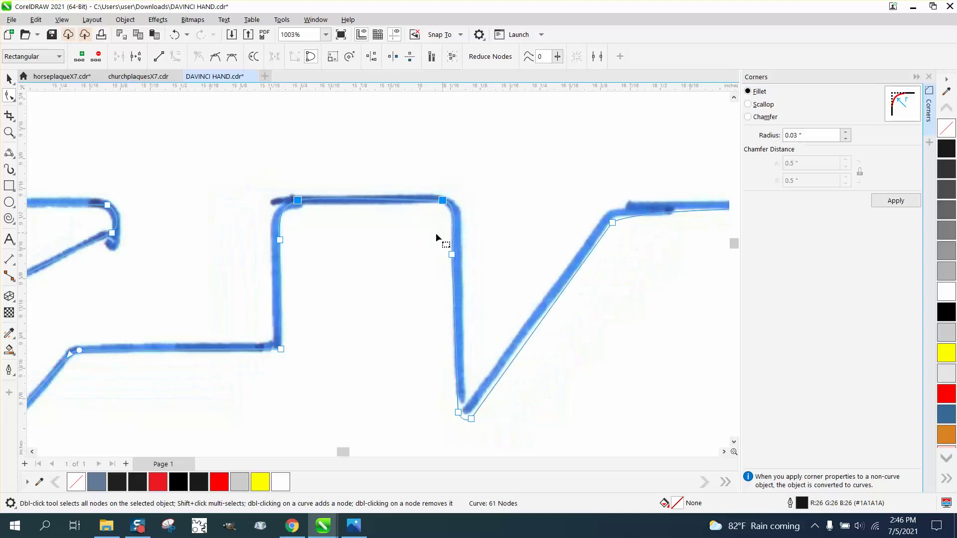
Zoom to where the D's diagonal meets the bottom edge and snap those corner nodes onto the stroke.
scroll(401, 239, down, 1)
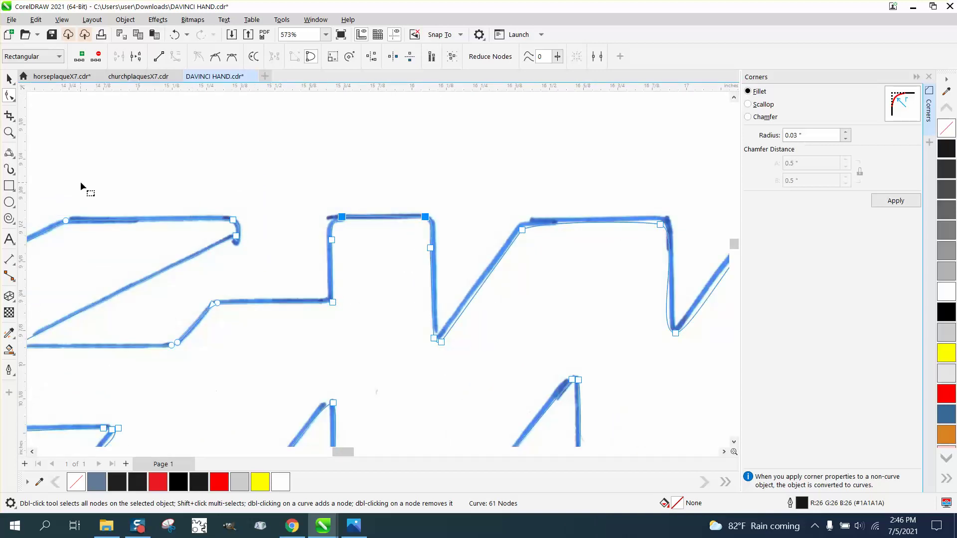
scroll(439, 186, down, 3)
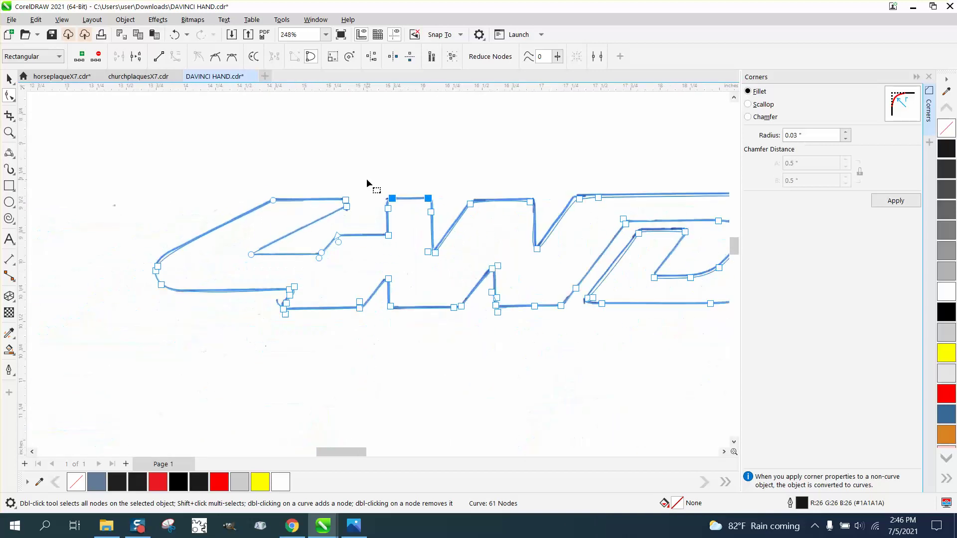
click(10, 133)
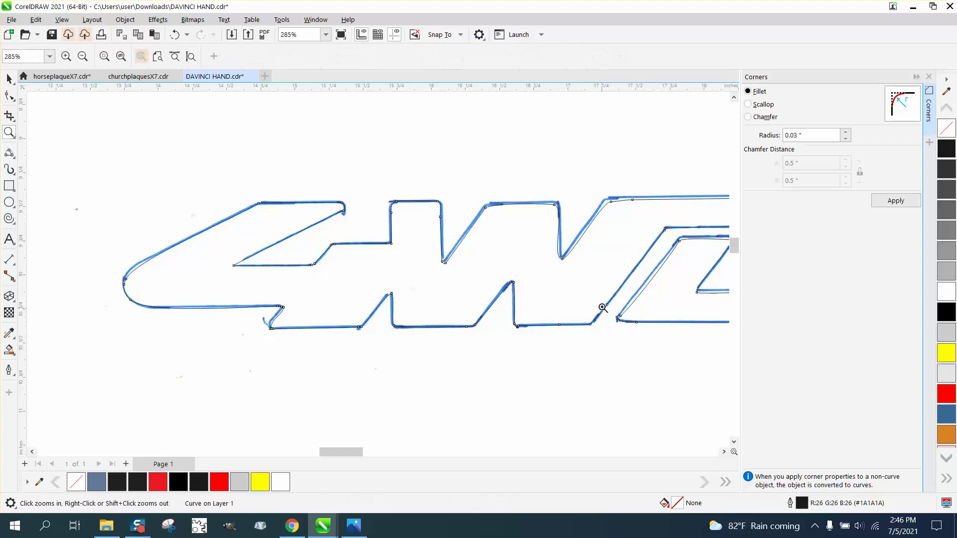
drag(603, 307, 680, 337)
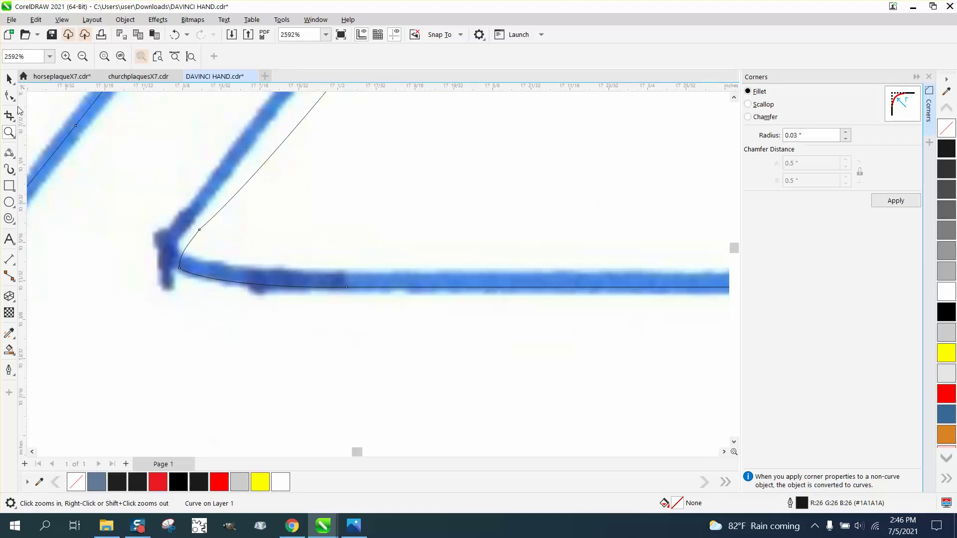
click(9, 96)
drag(199, 230, 192, 229)
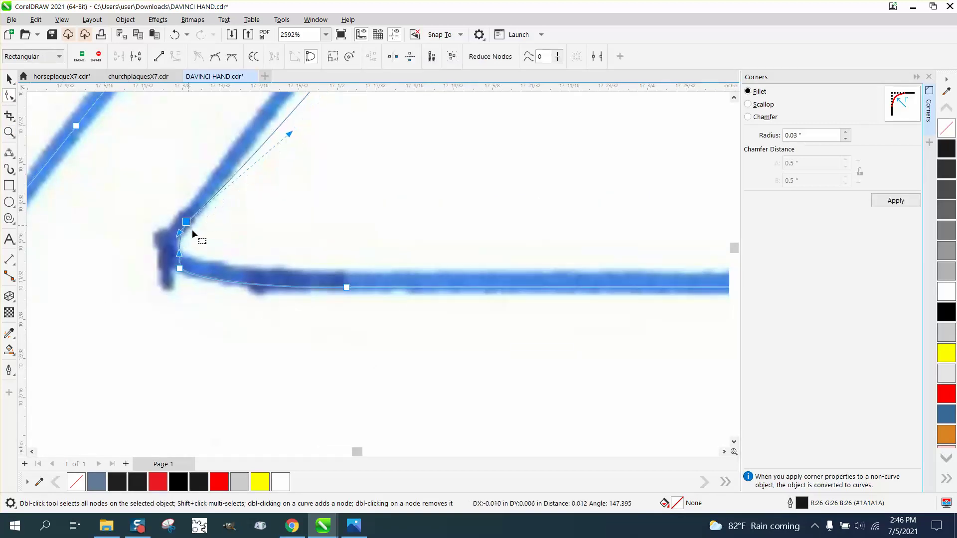
drag(180, 268, 305, 289)
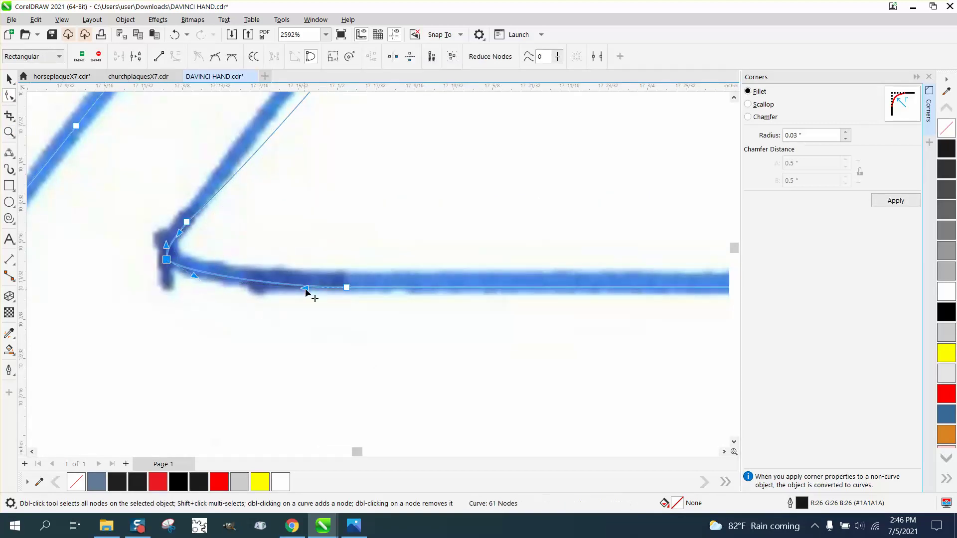
Raise the top corner and the letter's bottom-edge nodes onto the blue stroke.
click(348, 288)
scroll(380, 321, down, 2)
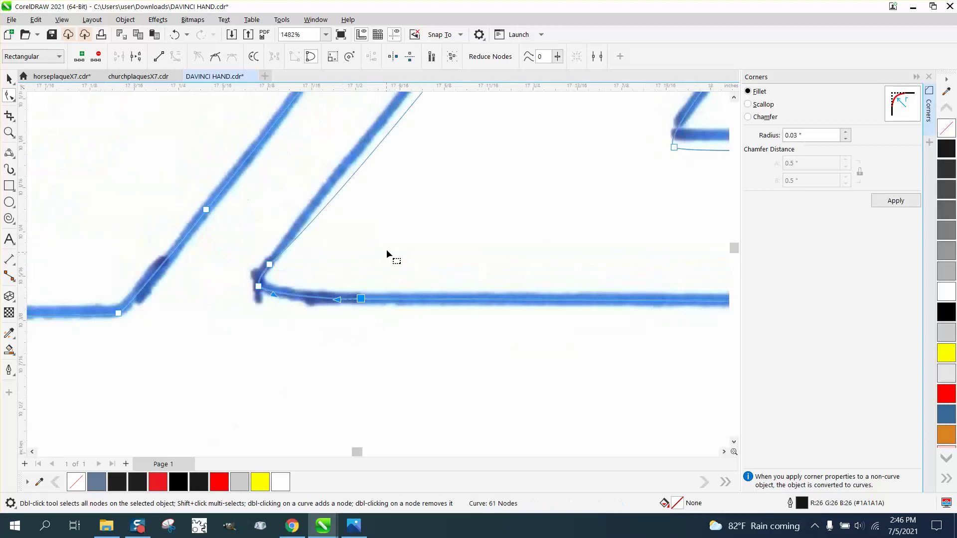
scroll(387, 250, down, 4)
drag(475, 105, 477, 97)
click(377, 235)
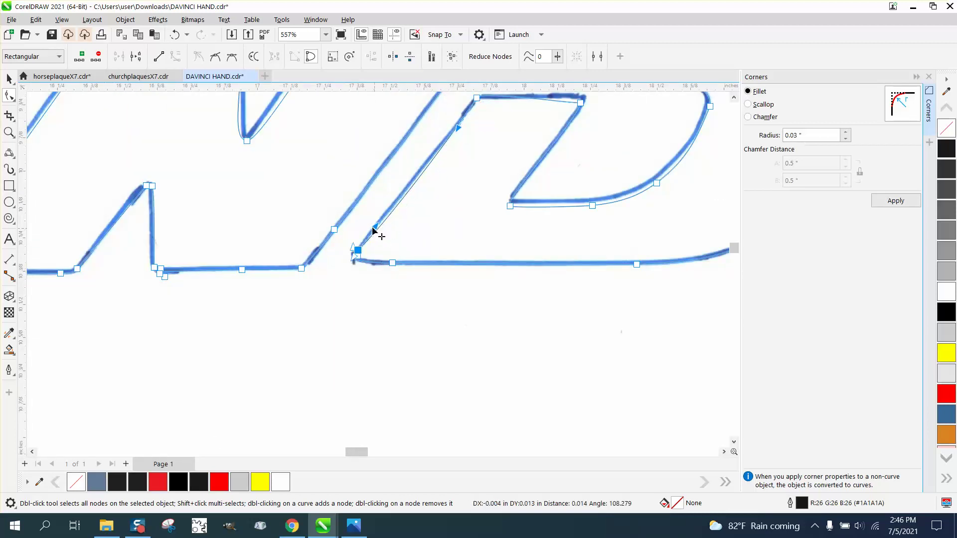
drag(510, 205, 511, 199)
click(592, 203)
drag(594, 201, 593, 196)
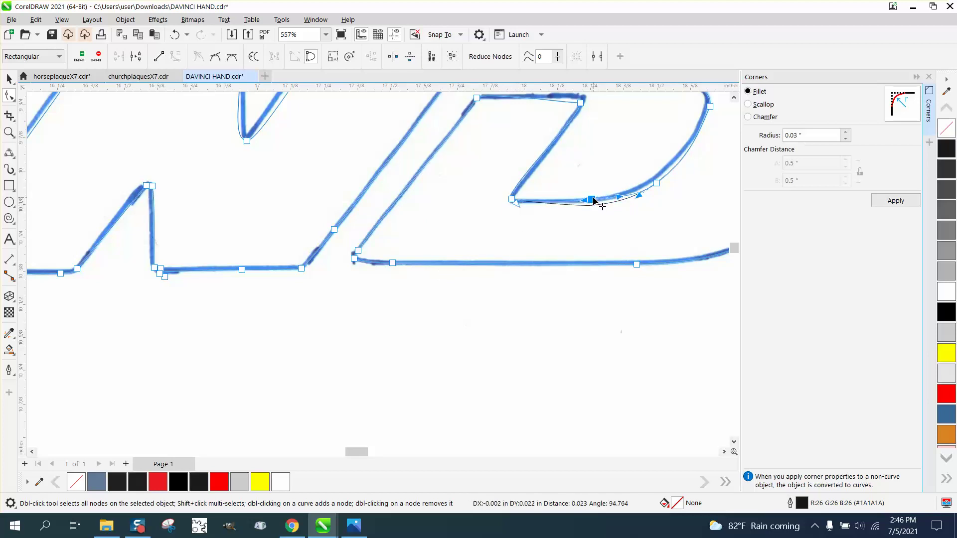
click(657, 182)
Zoom in close on the W's notch.
scroll(563, 213, down, 3)
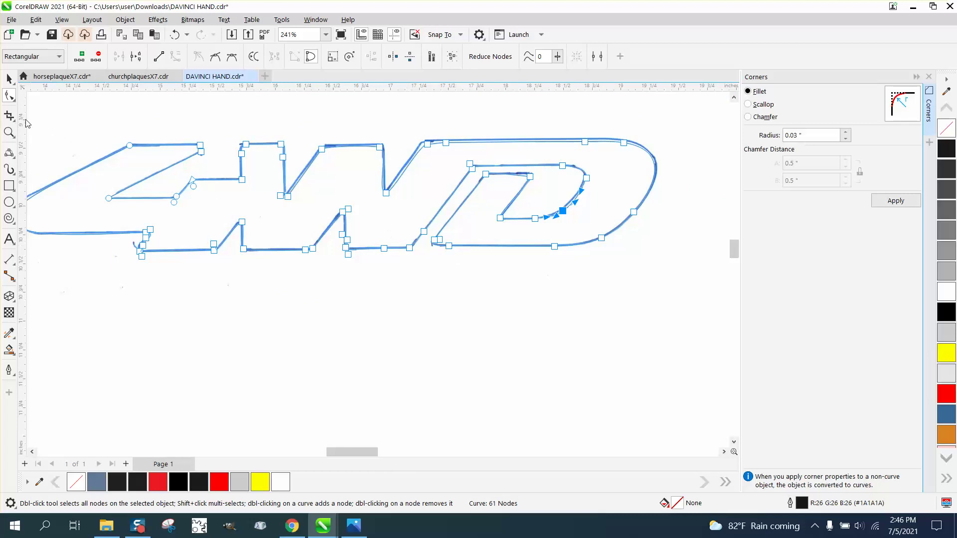
click(9, 132)
drag(476, 221, 475, 221)
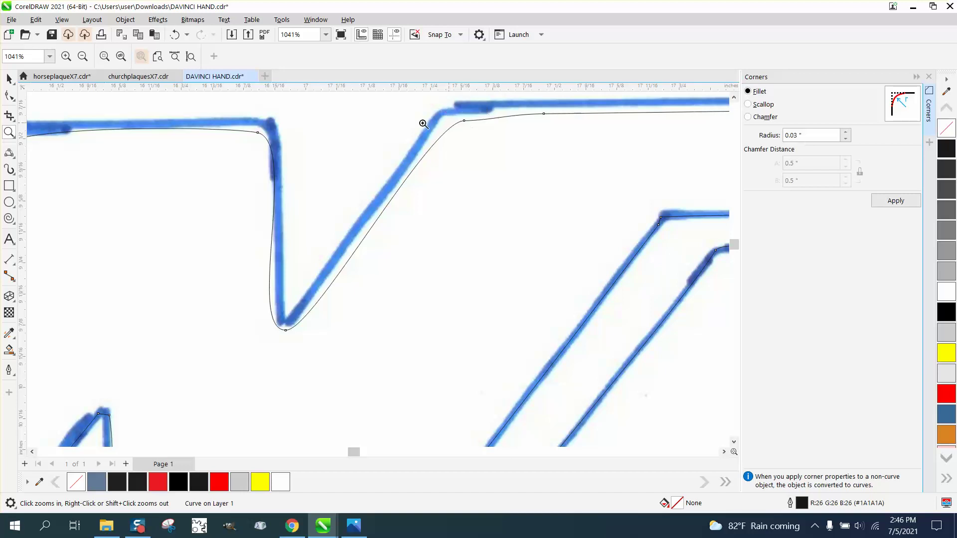
Move the notch's corner node onto the sketch line and bend the curve into its bottom.
click(9, 95)
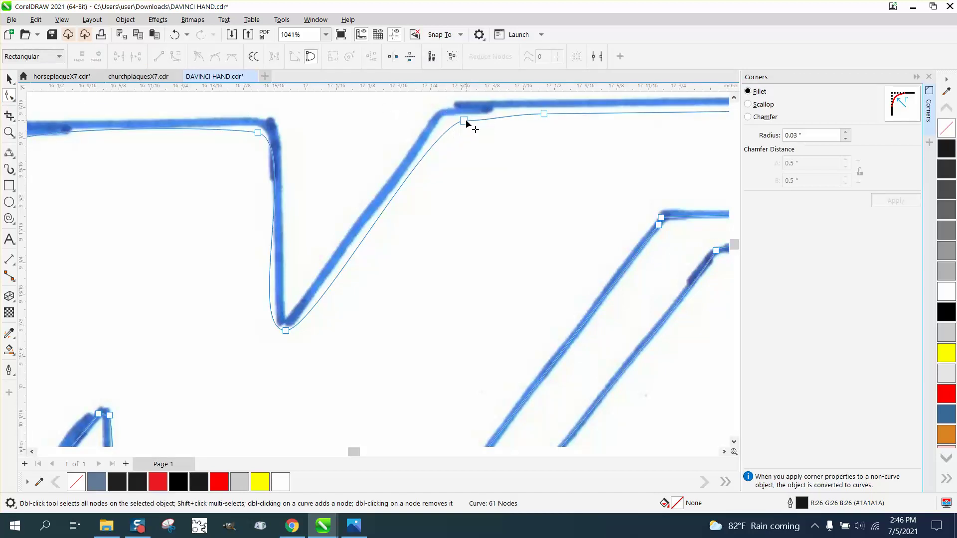
drag(464, 121, 456, 113)
drag(544, 114, 546, 105)
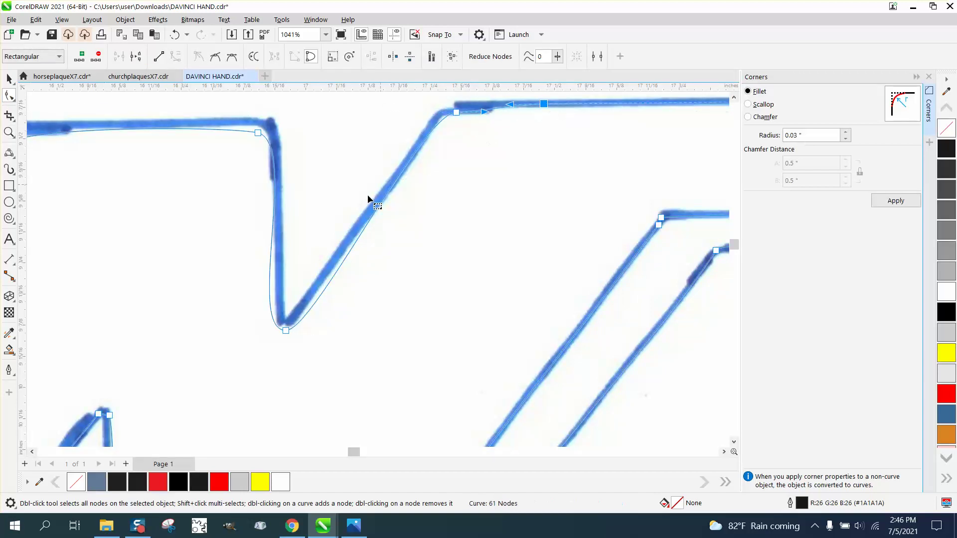
click(285, 331)
drag(248, 325, 268, 283)
Adjust the notch's top corner curve and raise its bottom node onto the sketch.
click(260, 135)
mouse_move(299, 143)
mouse_down()
mouse_move(306, 136)
mouse_move(297, 134)
mouse_move(303, 143)
mouse_move(295, 144)
mouse_up()
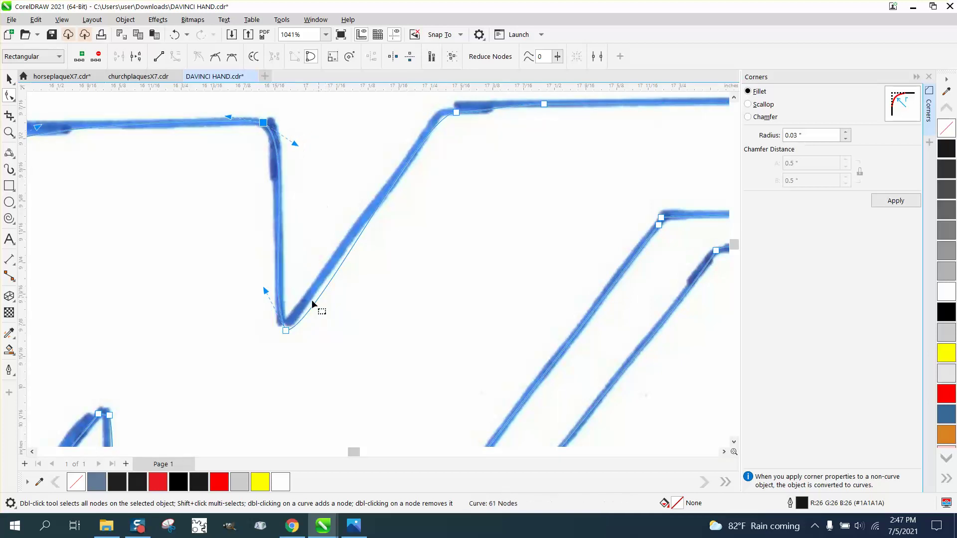
drag(287, 331, 288, 324)
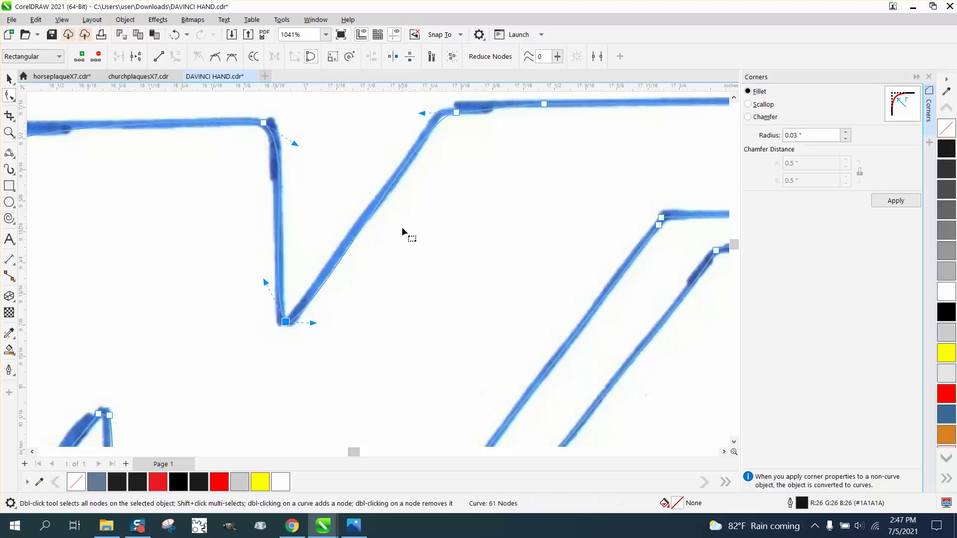
scroll(402, 229, down, 3)
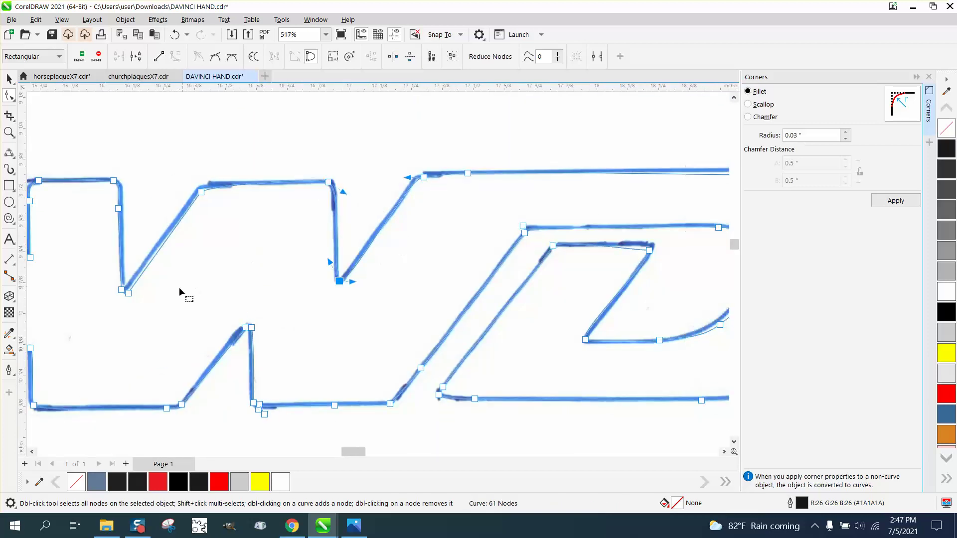
click(9, 132)
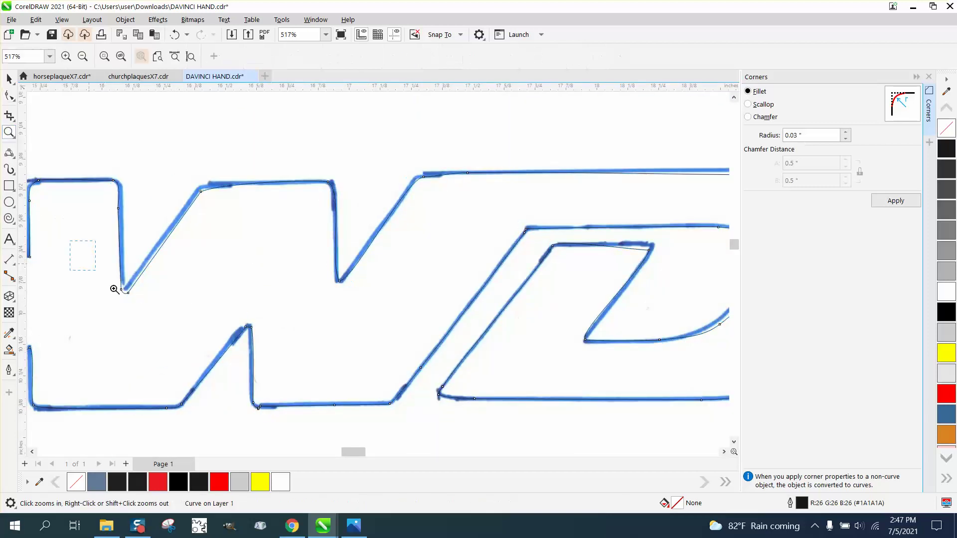
click(233, 325)
scroll(235, 326, down, 10)
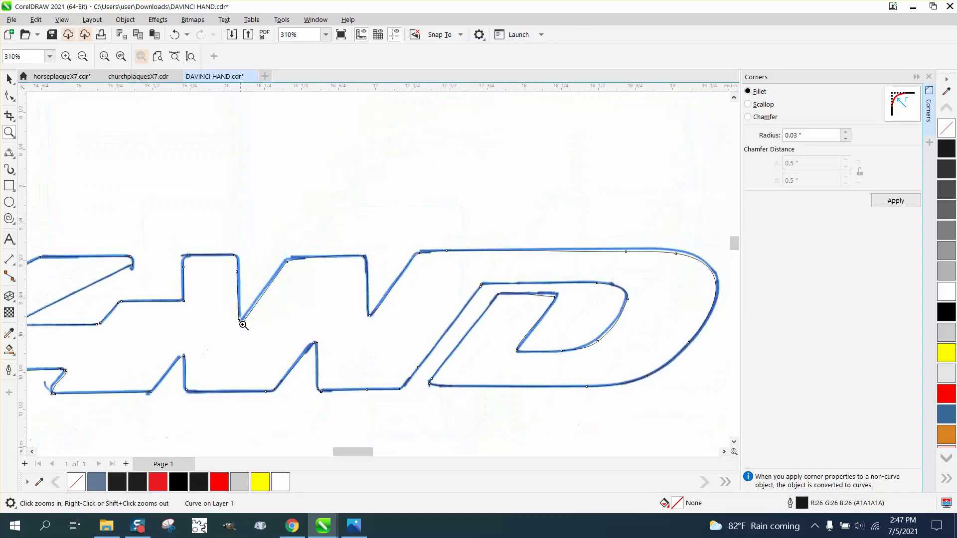
Move the traced 4WD outline down-right off the sketch, fill it black and remove its outline.
scroll(337, 335, down, 1)
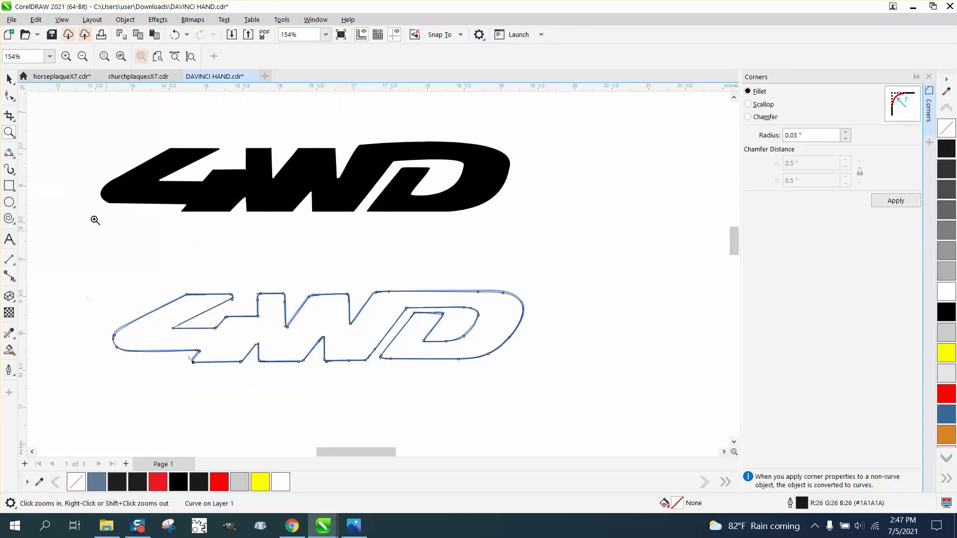
click(9, 79)
scroll(260, 263, down, 1)
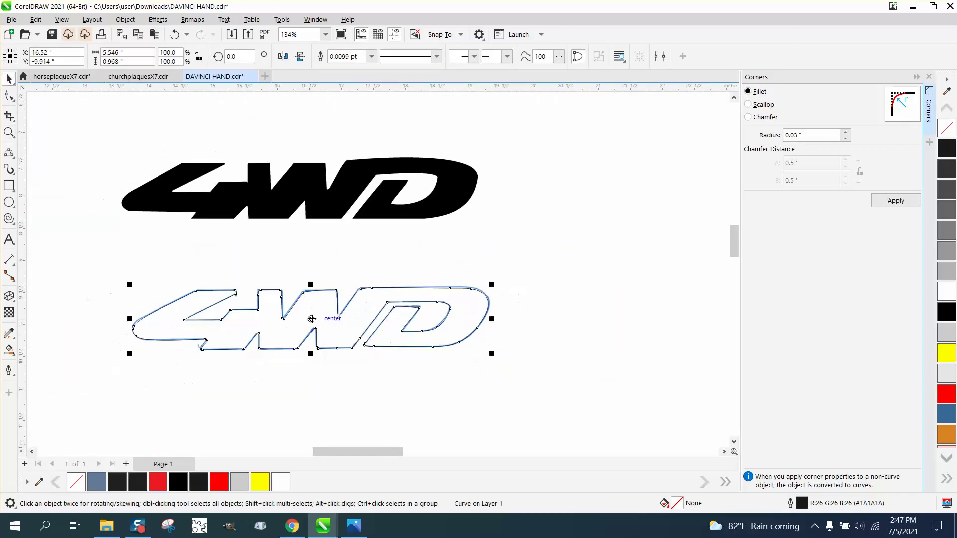
drag(311, 318, 397, 388)
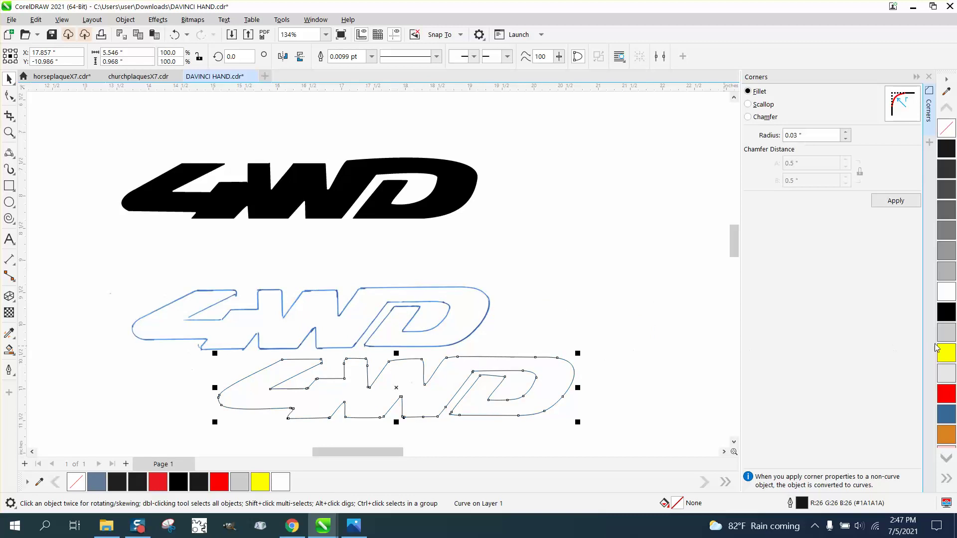
click(953, 314)
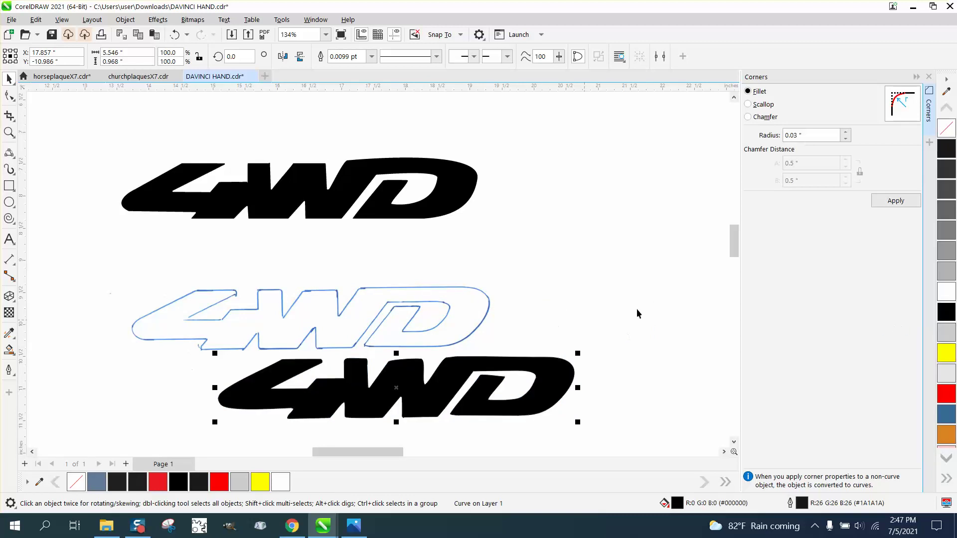
right_click(948, 136)
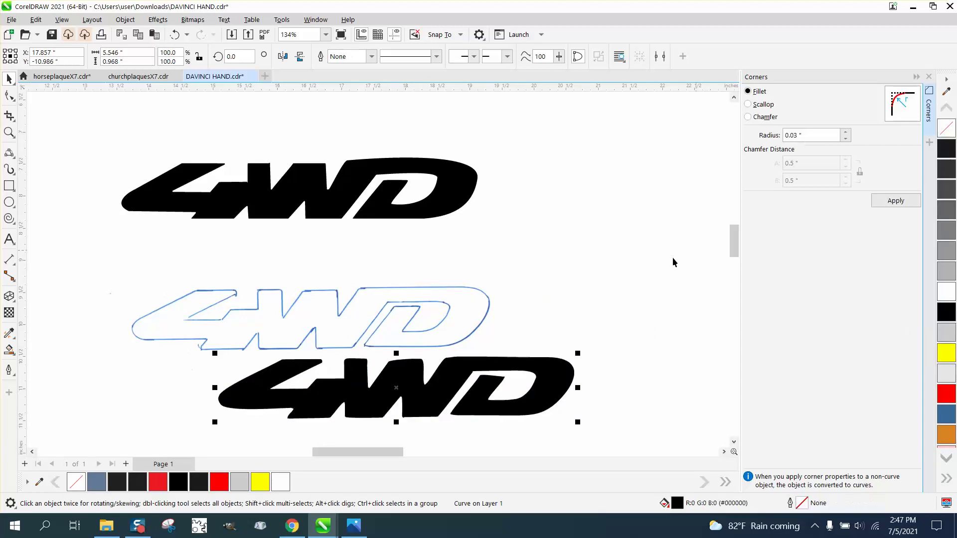
Sharpen the D's counter corner by moving its corner node up-right.
click(9, 132)
drag(469, 381, 551, 395)
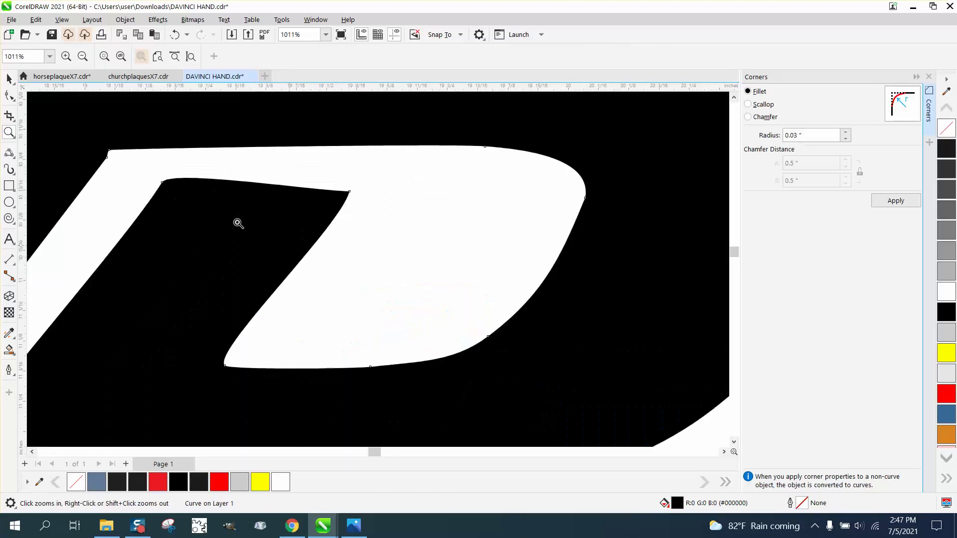
click(9, 95)
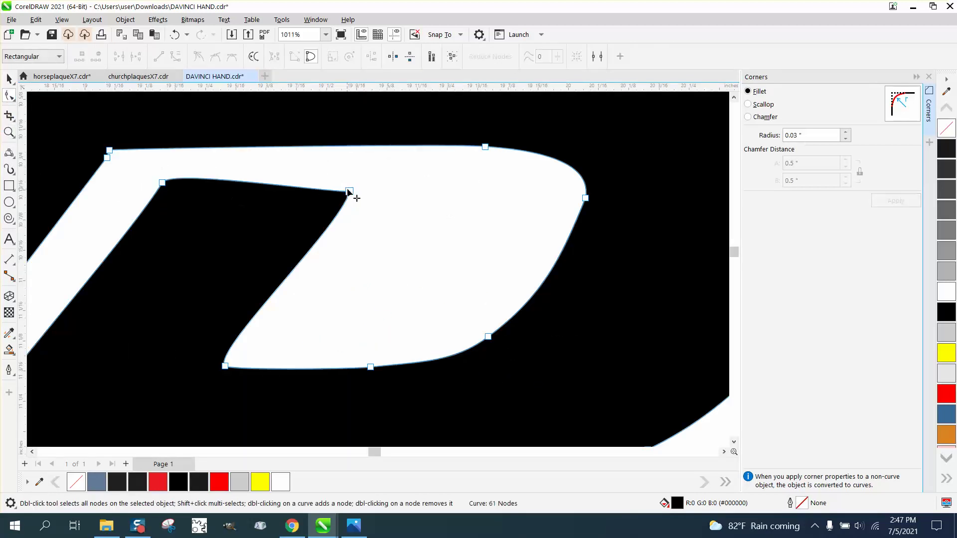
drag(350, 192, 357, 176)
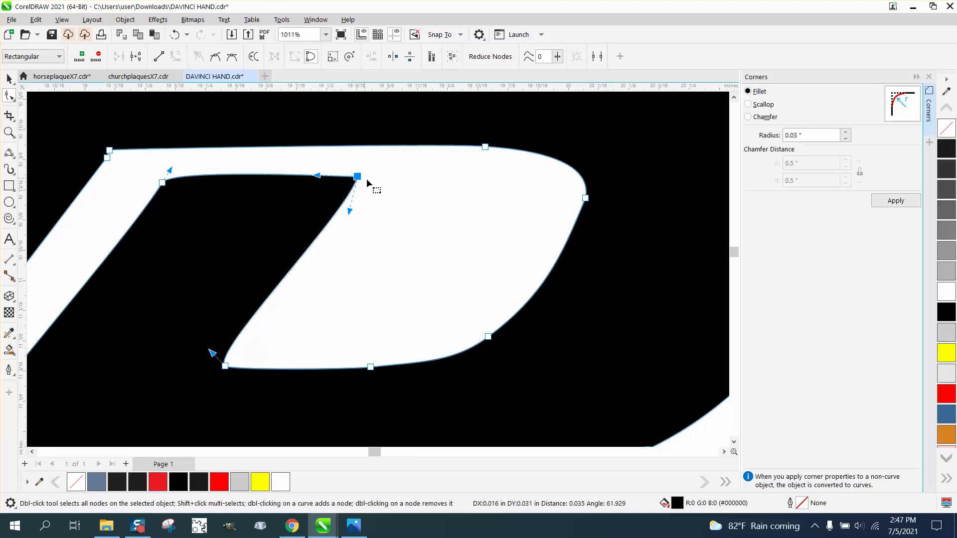
Delete three surplus nodes on the D's curve and bottom, leaving 58 nodes.
drag(618, 183, 474, 356)
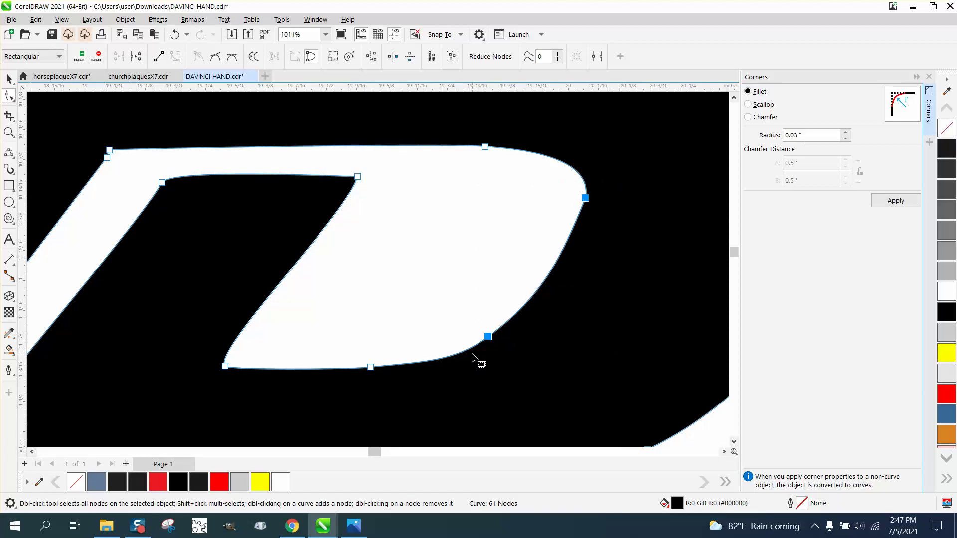
key(Delete)
scroll(505, 307, down, 2)
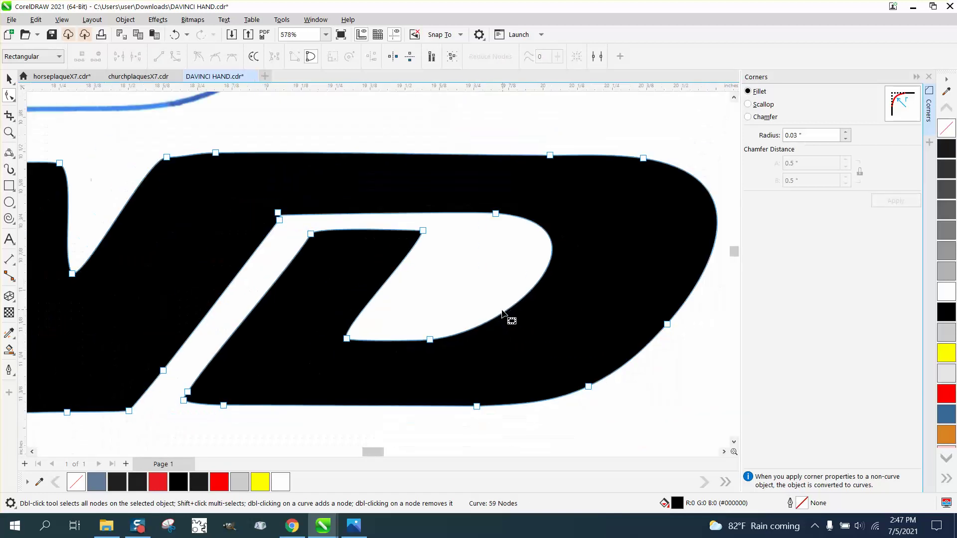
scroll(510, 316, down, 1)
drag(230, 330, 276, 373)
key(Delete)
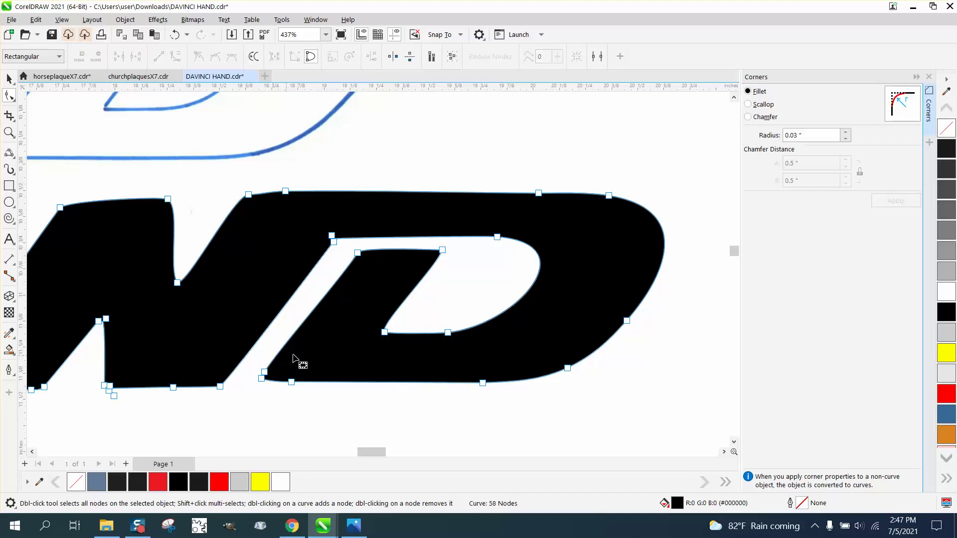
Zoom in on the tops of the W.
scroll(212, 285, down, 1)
scroll(212, 285, down, 1)
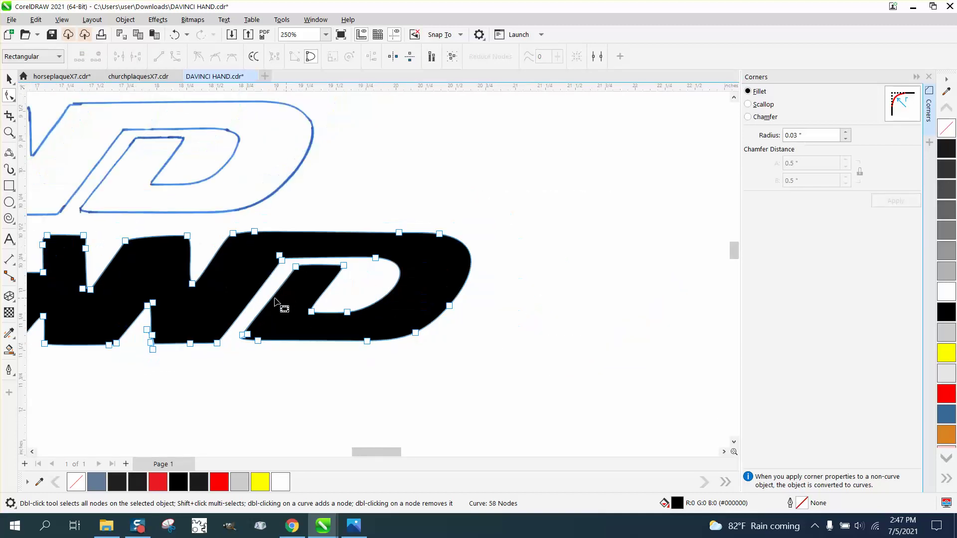
scroll(64, 219, down, 1)
click(9, 132)
drag(89, 181, 363, 288)
Align the black W's top corner nodes horizontally to level its peaks.
click(9, 95)
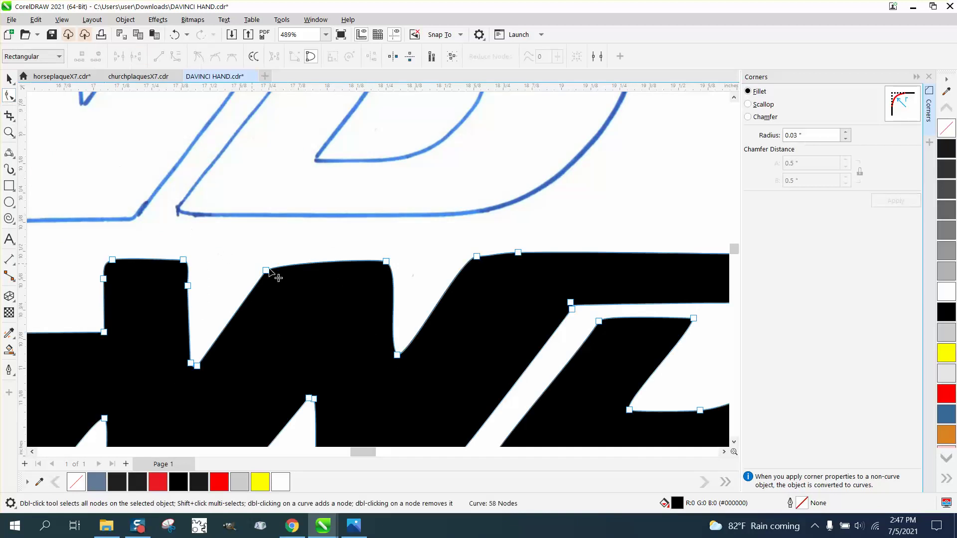
drag(93, 253, 405, 270)
click(371, 57)
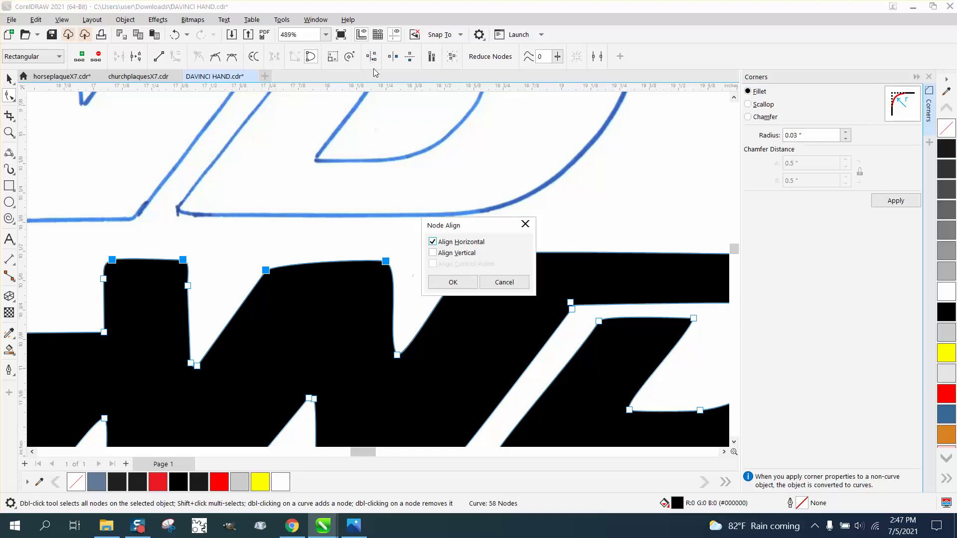
click(451, 282)
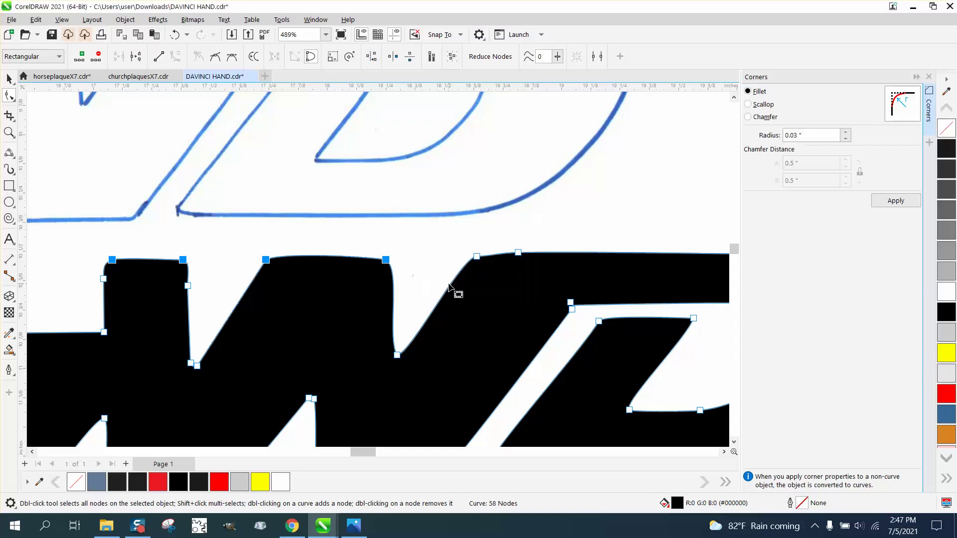
drag(434, 244, 516, 260)
scroll(305, 210, down, 3)
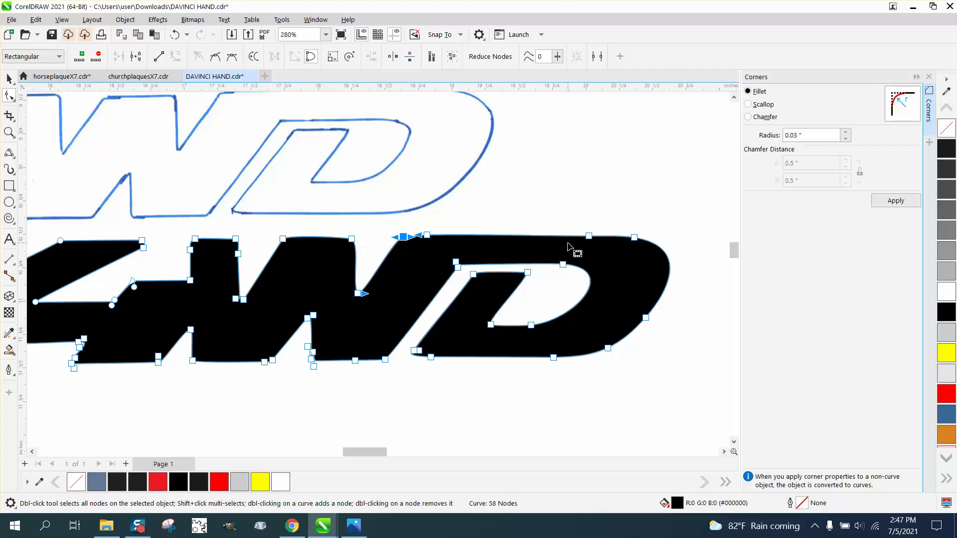
scroll(571, 252, down, 1)
click(9, 78)
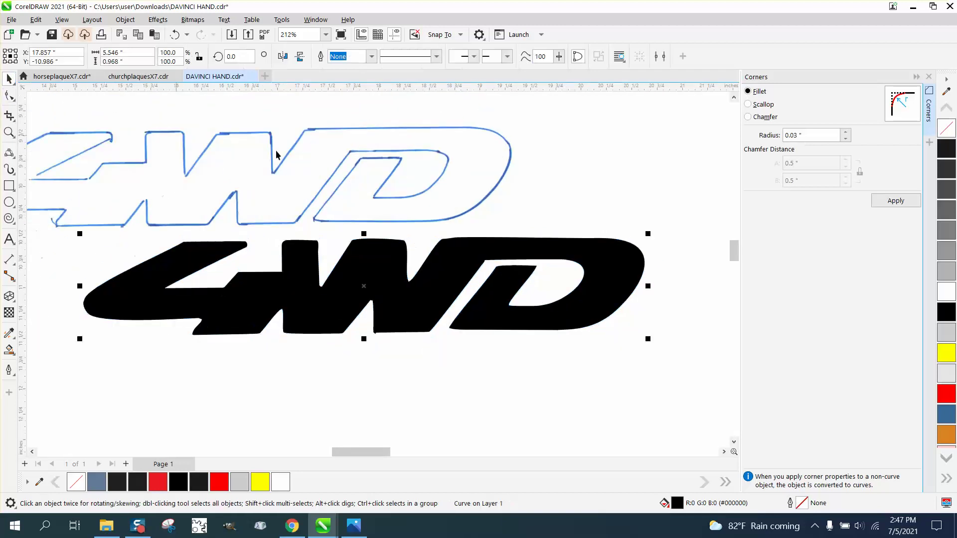